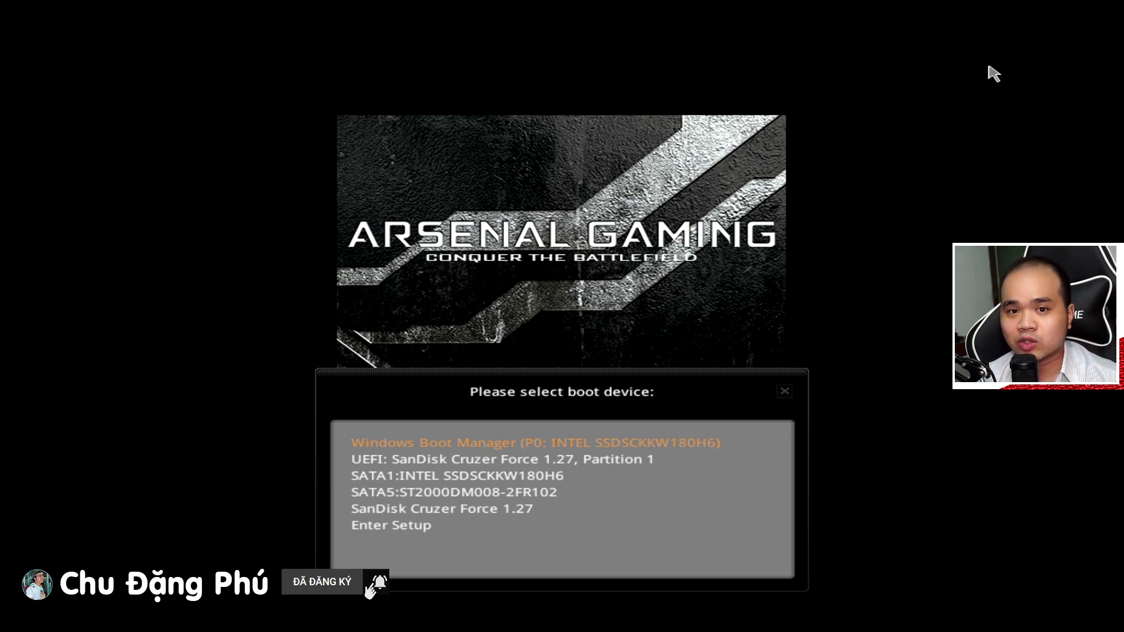
Boot the computer from the SanDisk Cruzer Force 1.27 USB drive's non-UEFI entry
key("Down")
key("Down")
key("Down")
key("Down")
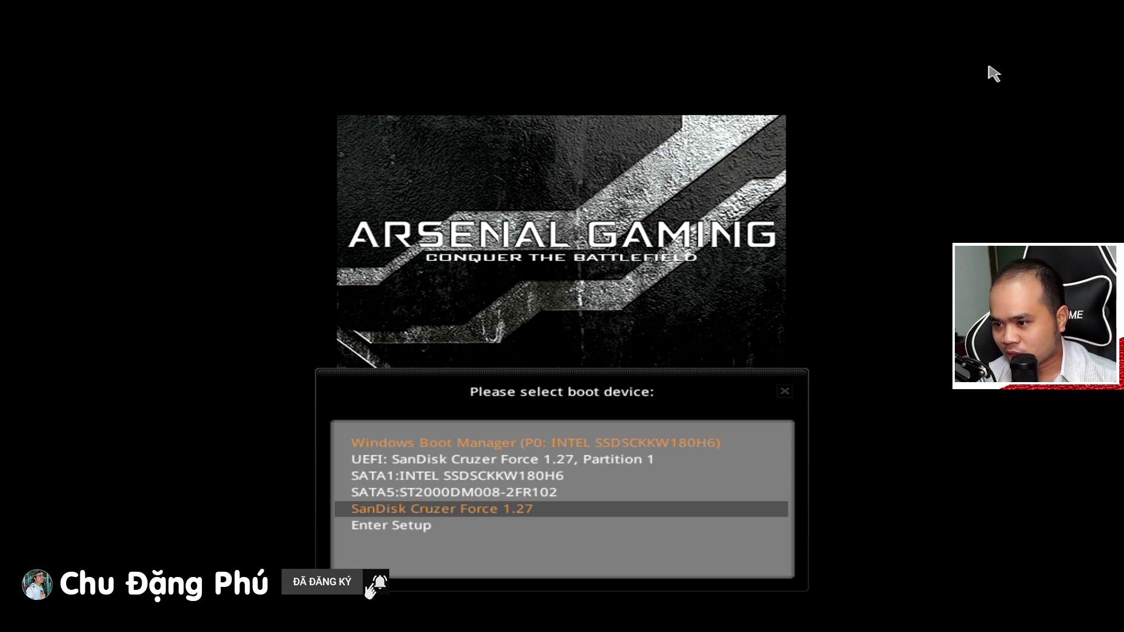
key("Up")
key("Up")
key("Up")
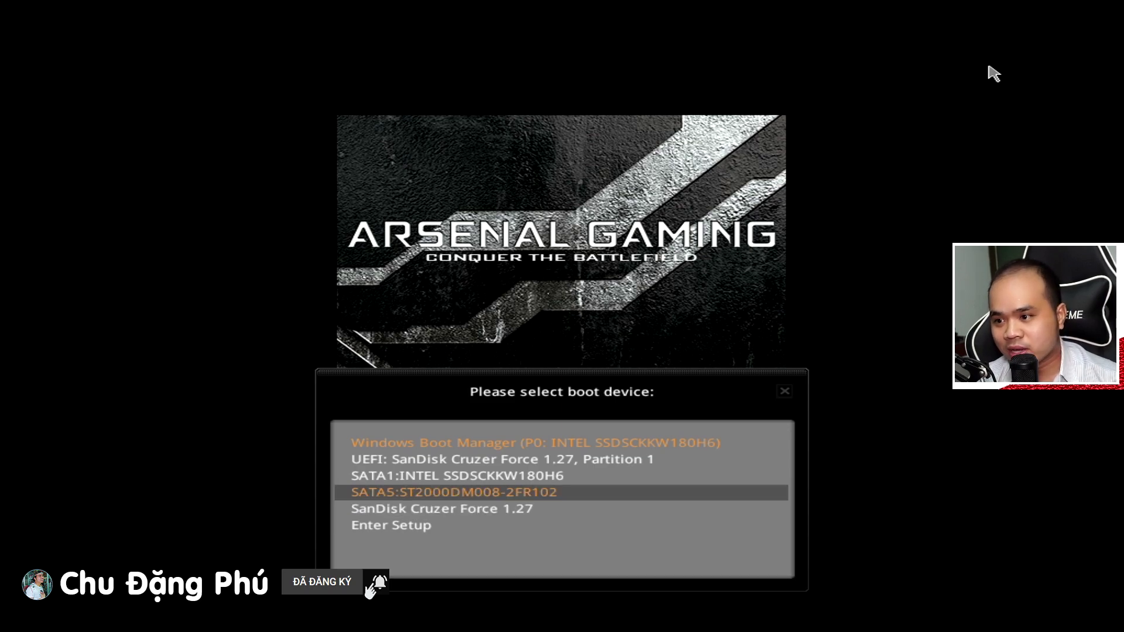
key("Down")
key("Down")
key("Down")
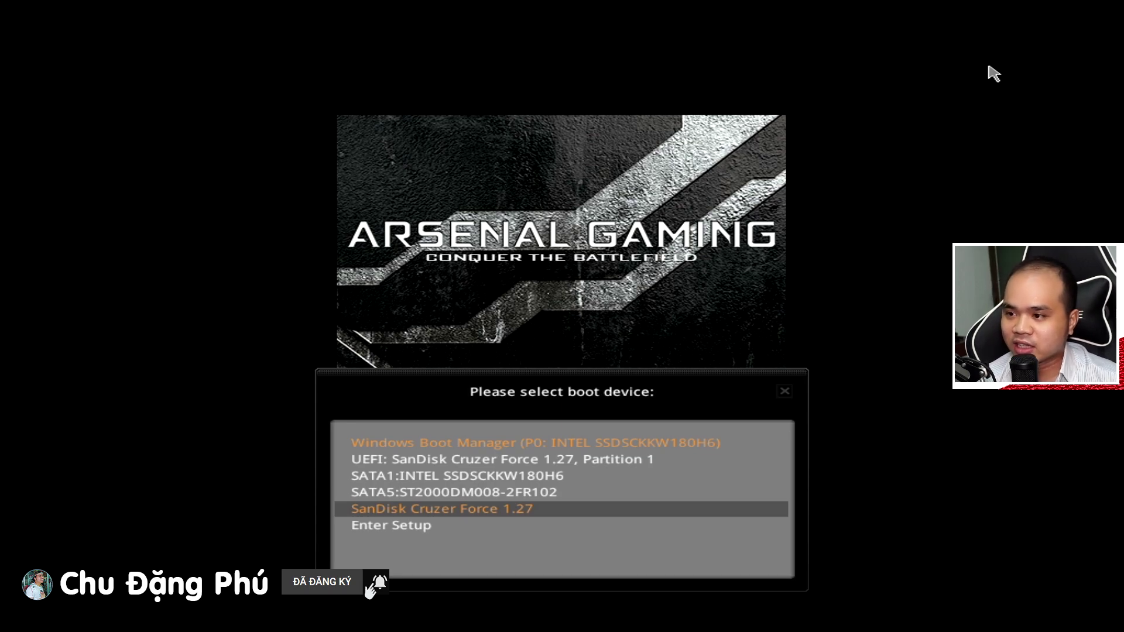
key("Return")
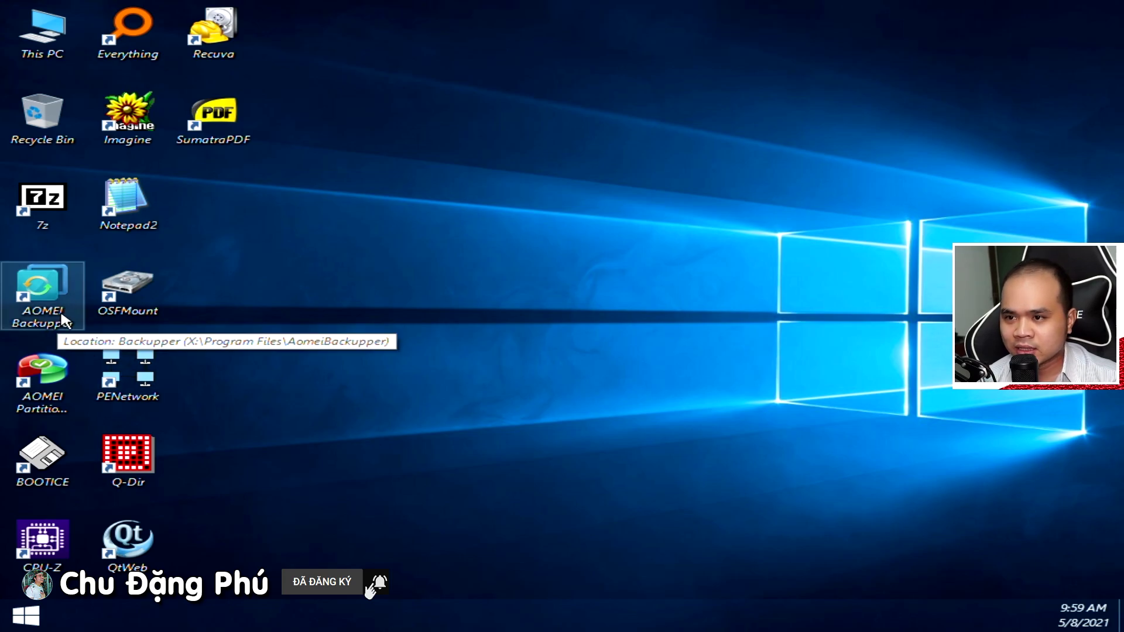
Check the W10MBRx6420H2 folder on the DATA (D:) drive for the .adi image file, and close the file window
double_click(61, 23)
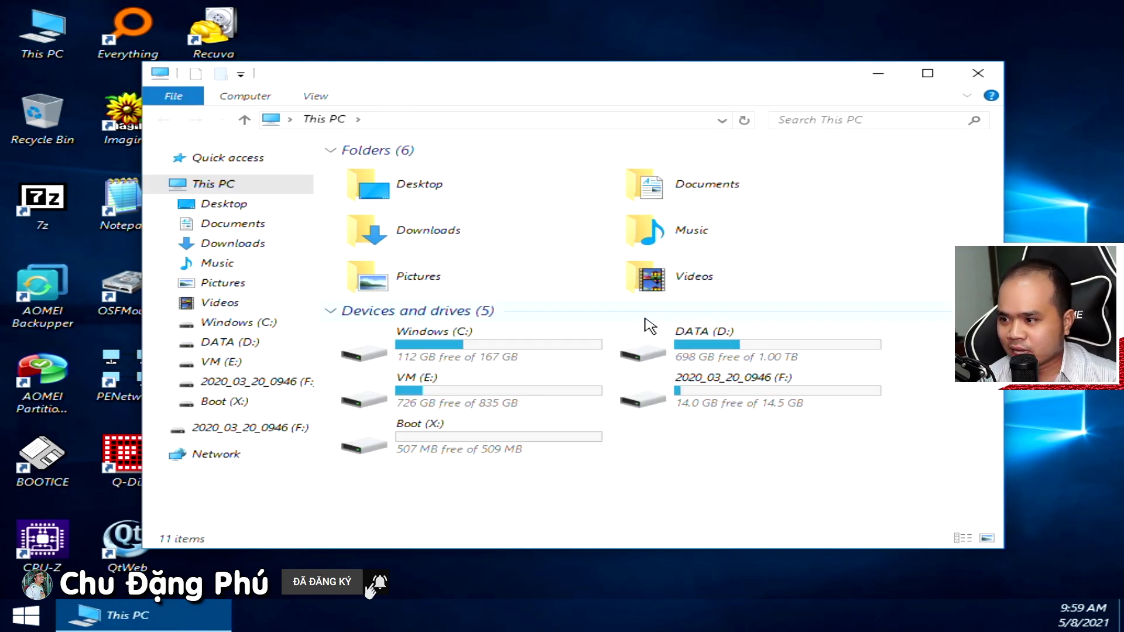
double_click(732, 346)
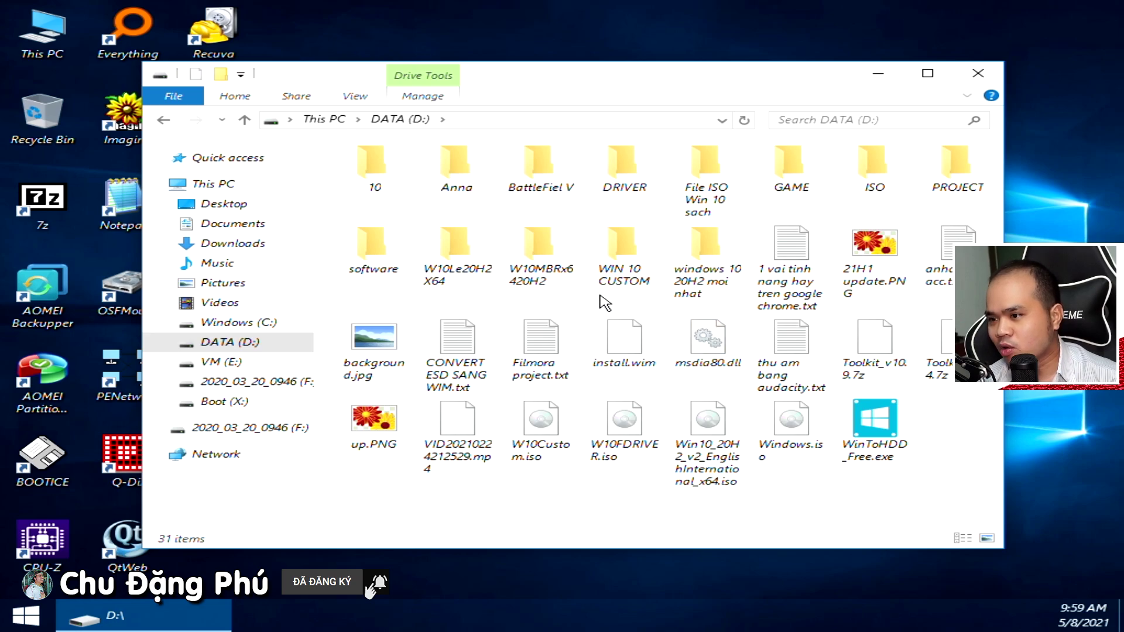
left_click(935, 79)
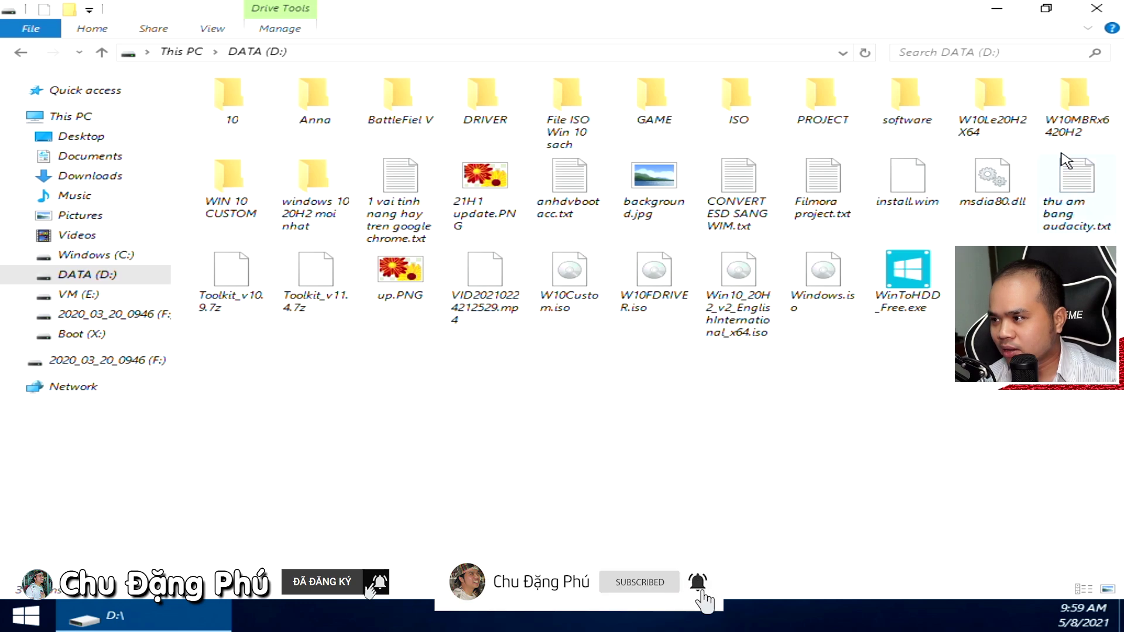
mouse_move(1090, 138)
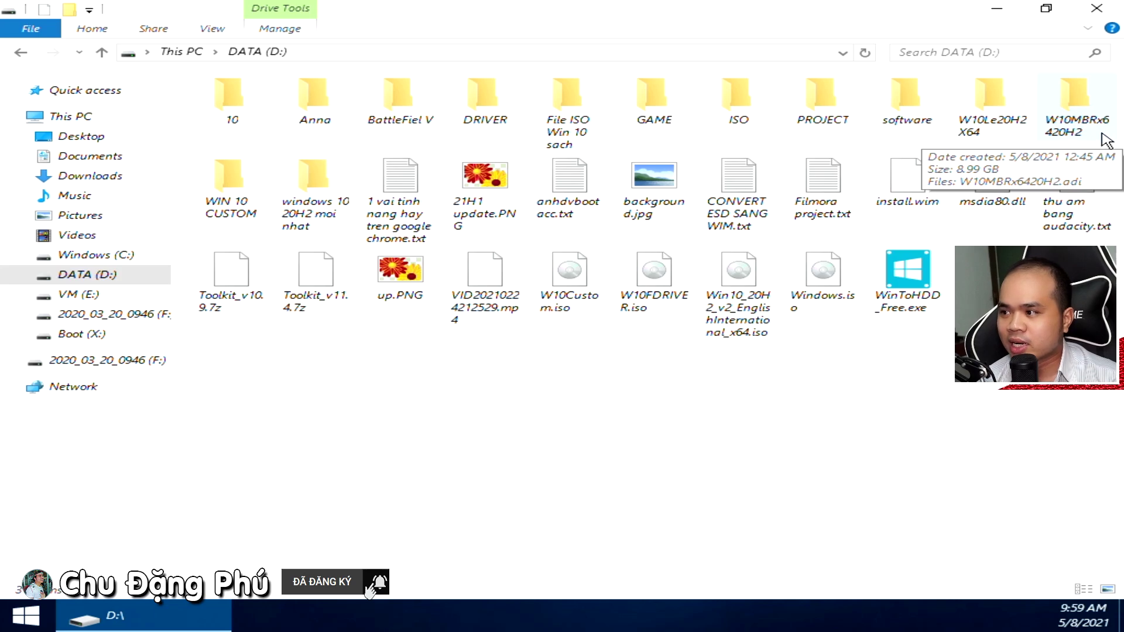
double_click(1103, 135)
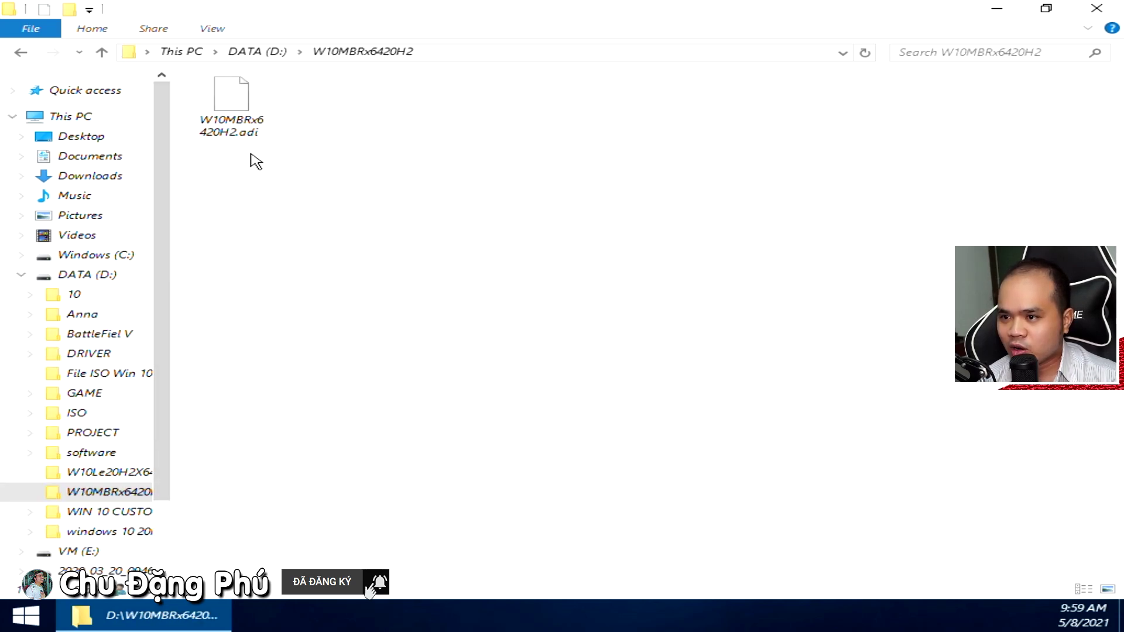
left_click(240, 128)
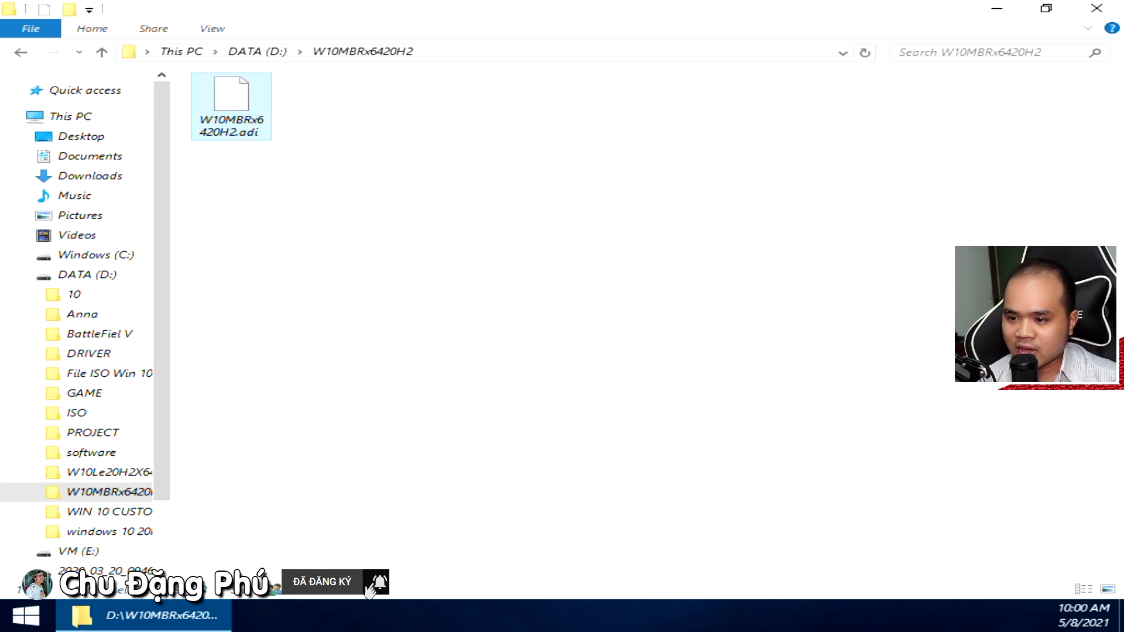
left_click(441, 433)
left_click(1097, 8)
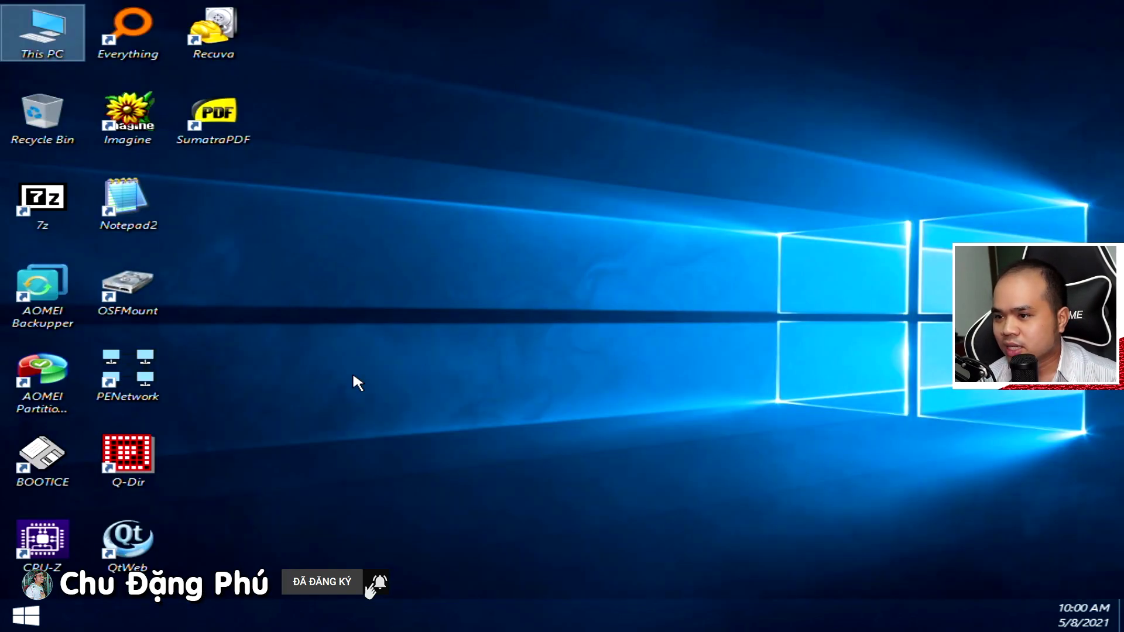
In AOMEI Backupper, load W10MBRx6420H2.adi from the W10MBRx6420H2 folder on DATA (D:) as the image to restore
double_click(71, 317)
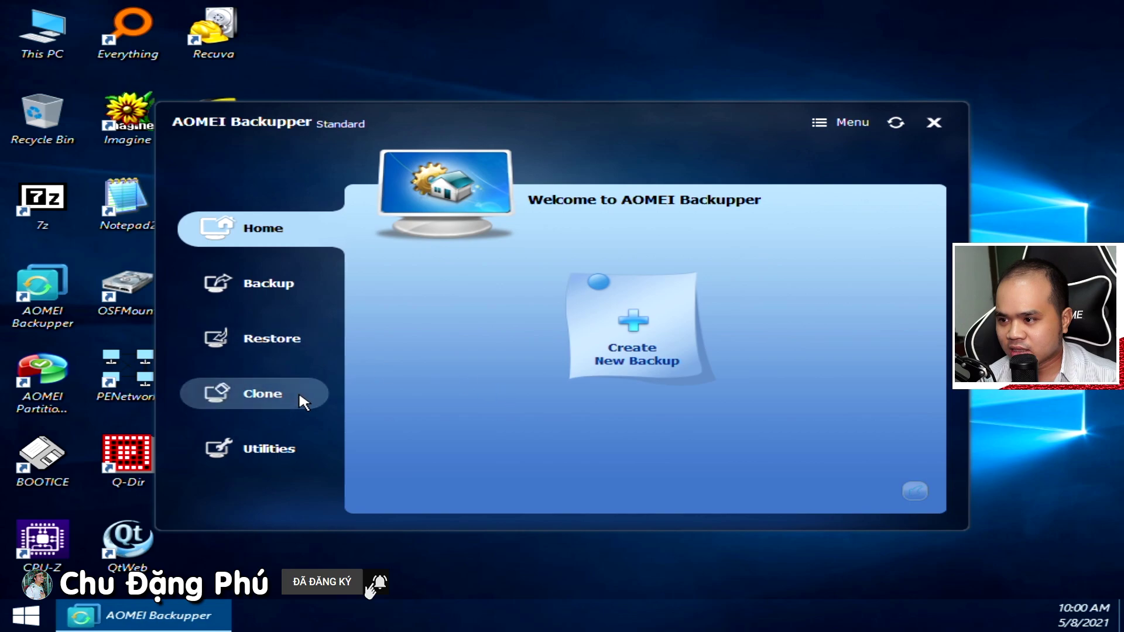
left_click(276, 342)
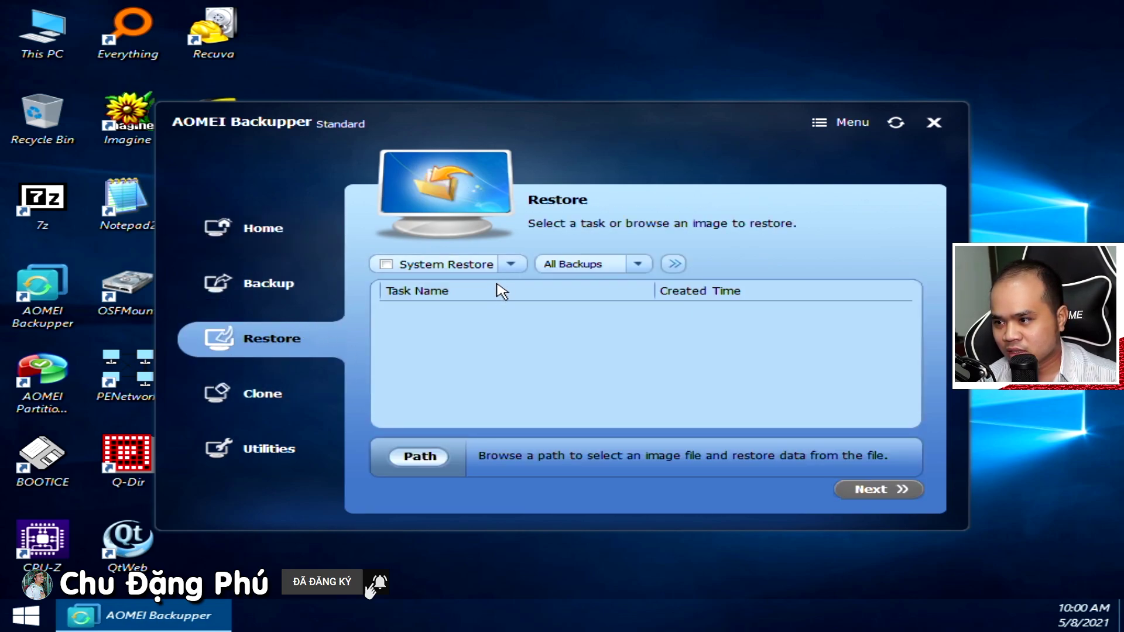
left_click(573, 455)
left_click(319, 295)
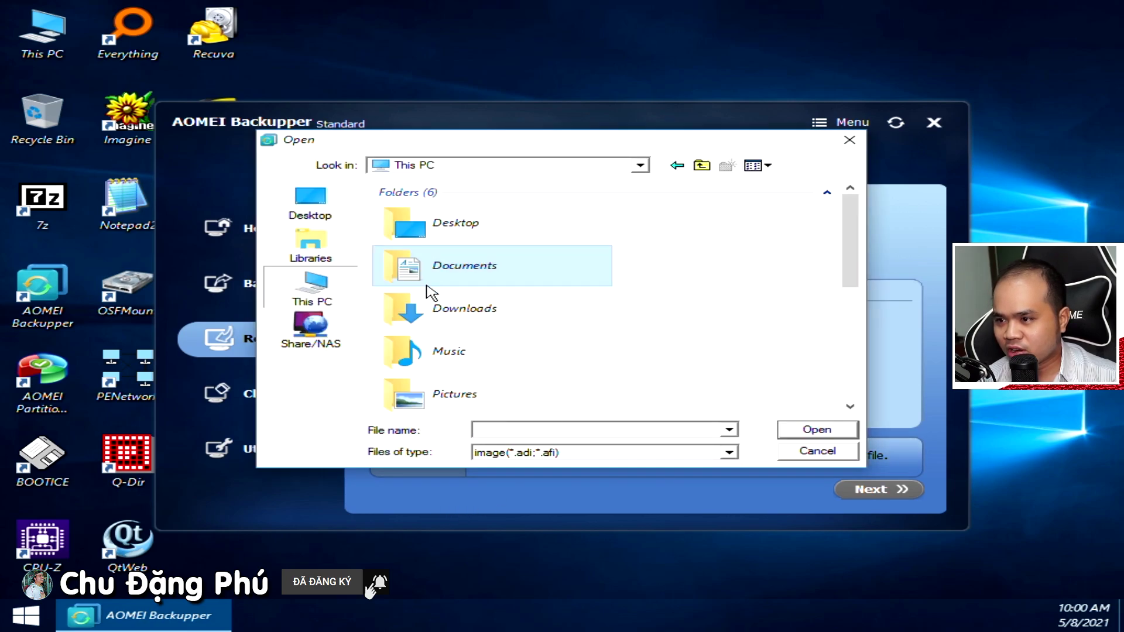
scroll(486, 387, "down", 5)
double_click(471, 282)
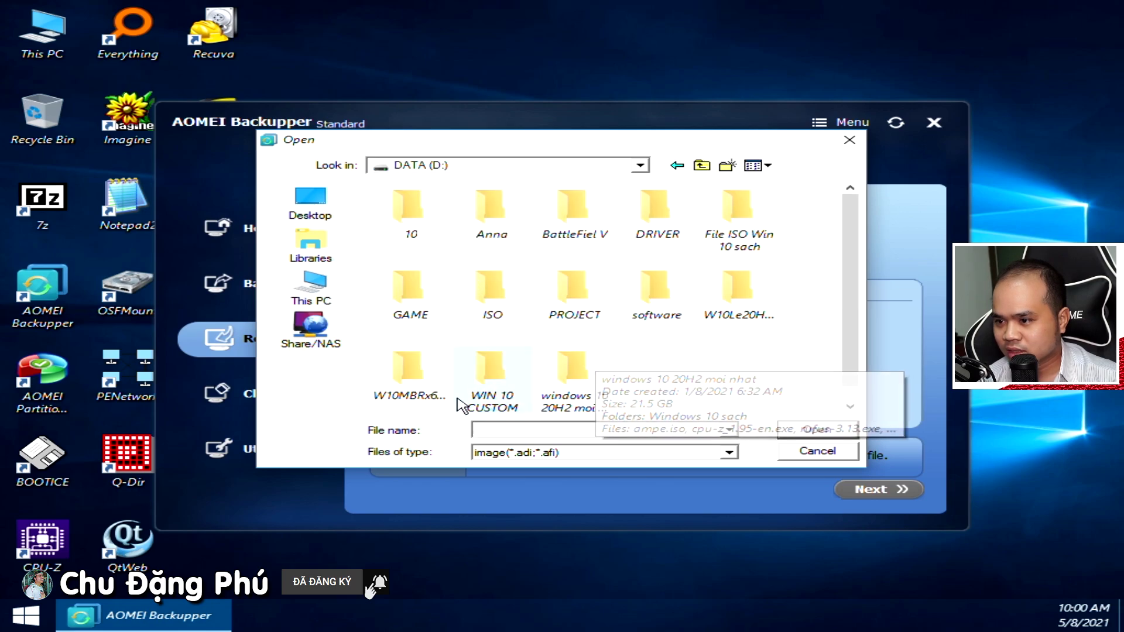
double_click(436, 410)
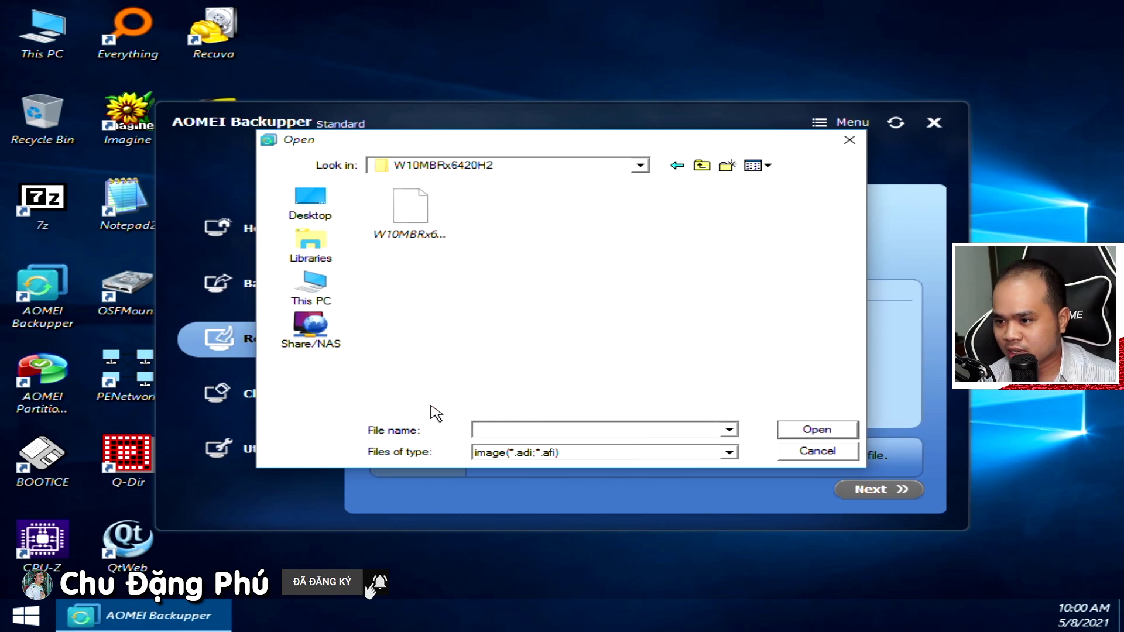
left_click(410, 232)
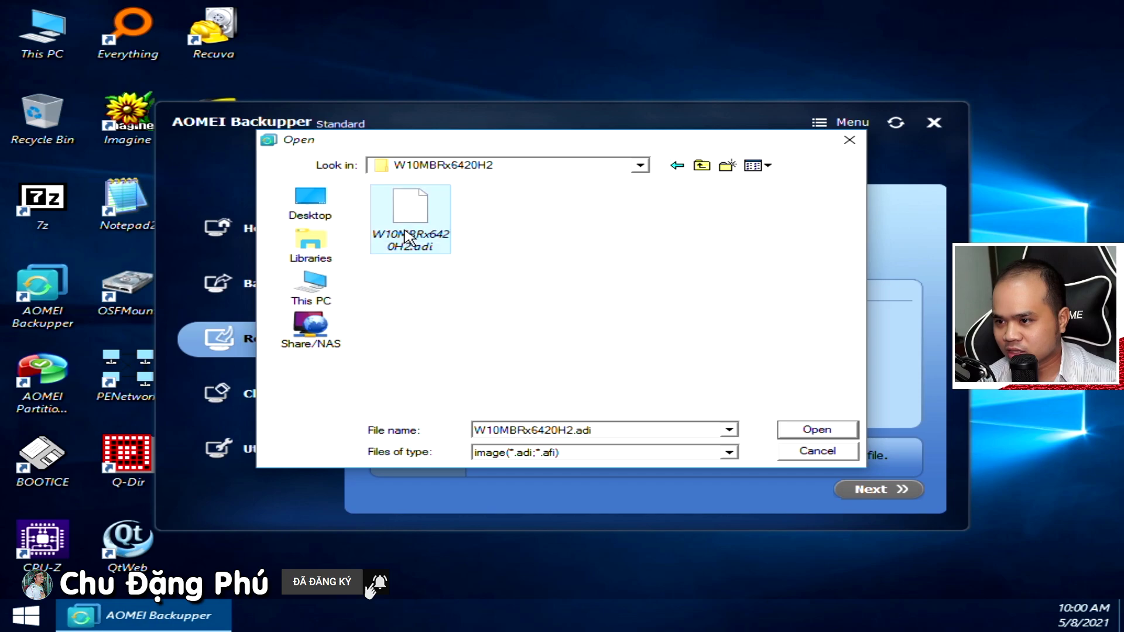
left_click(843, 431)
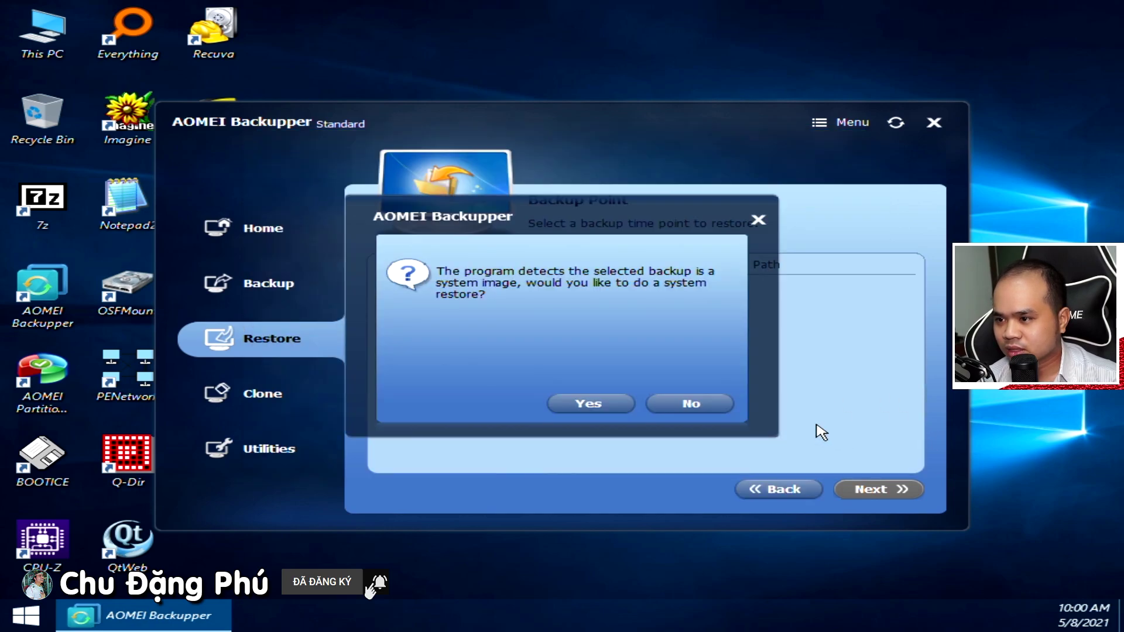
Accept a system restore and choose the Full Backup point of 5/8/2021 09:35:30 as its source
left_click(615, 403)
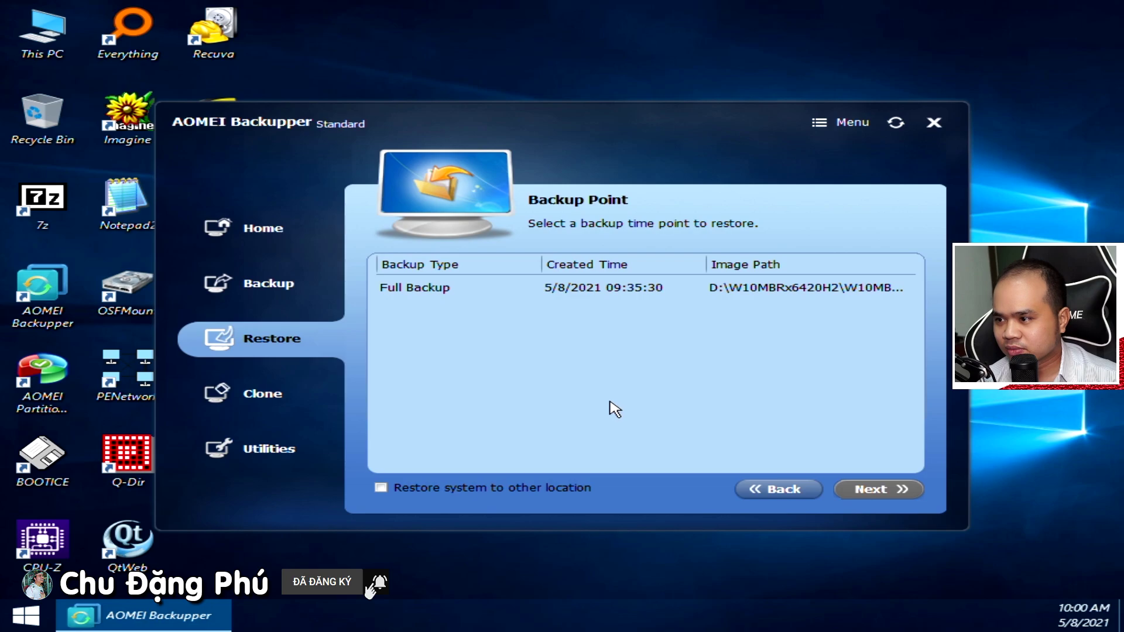
left_click(618, 295)
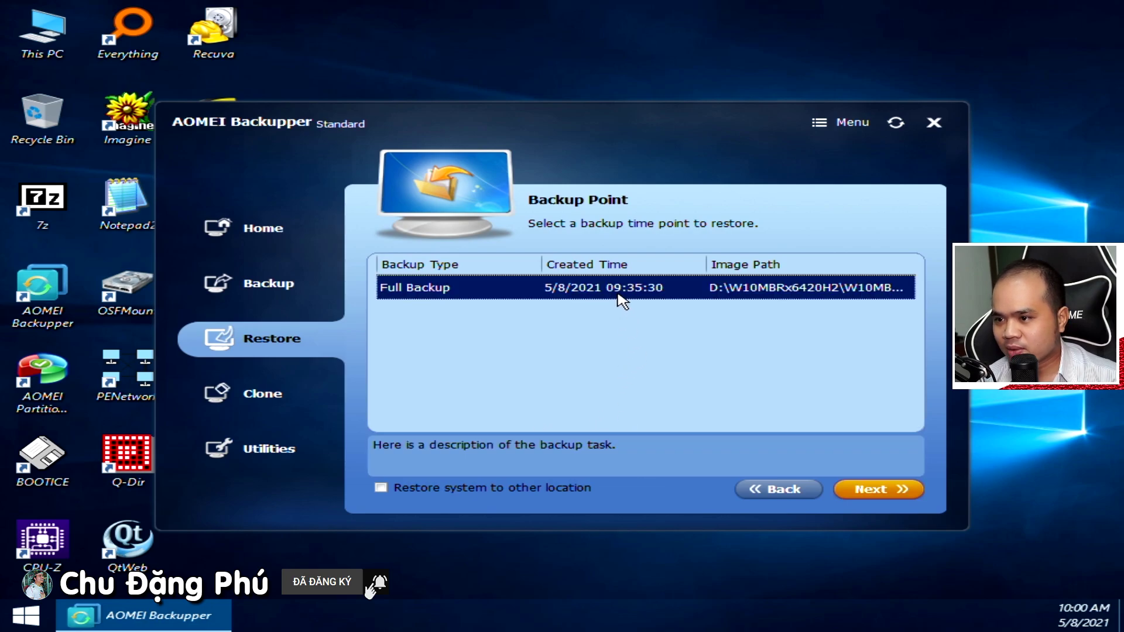
left_click(866, 492)
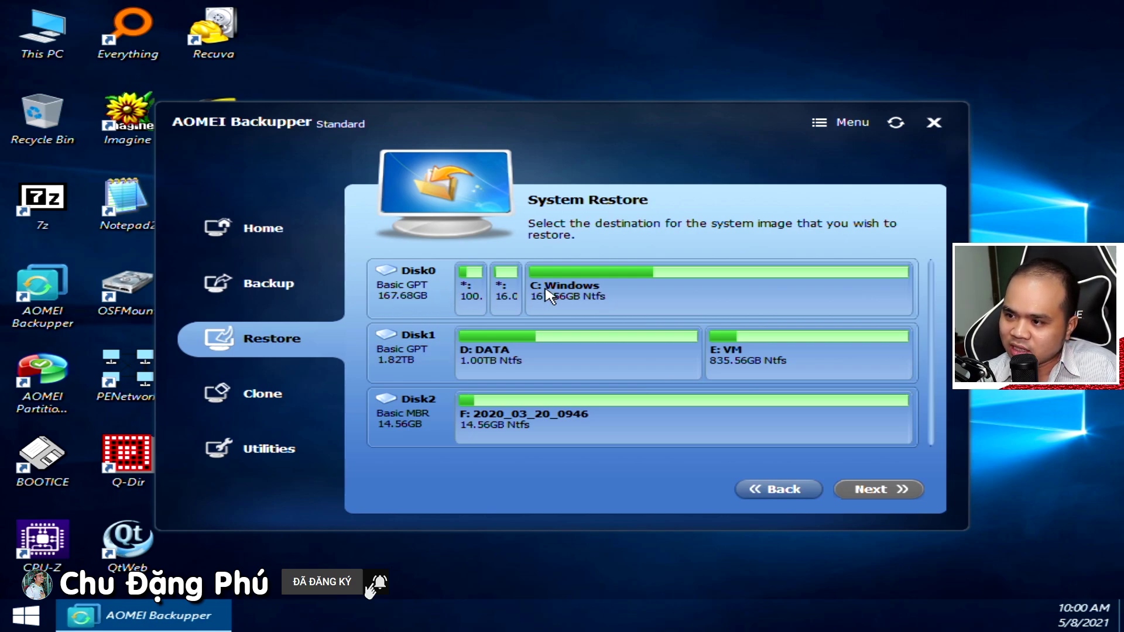
Try the Disk0 partitions as destinations for the system image, and close the restore program without starting it
left_click(625, 305)
left_click(517, 291)
left_click(472, 295)
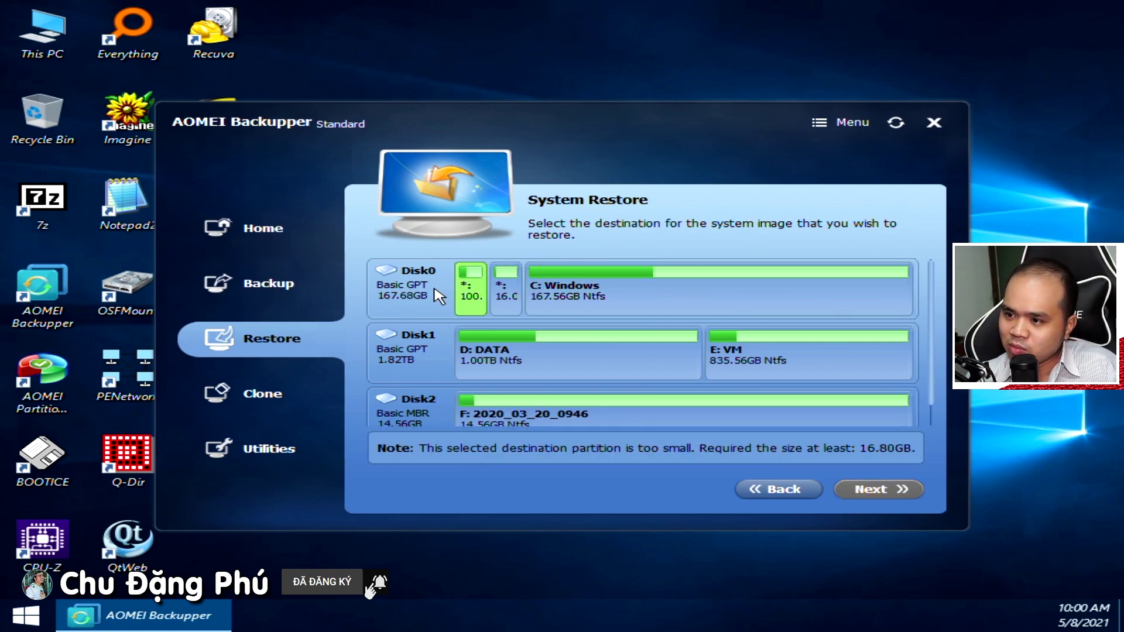
left_click(524, 295)
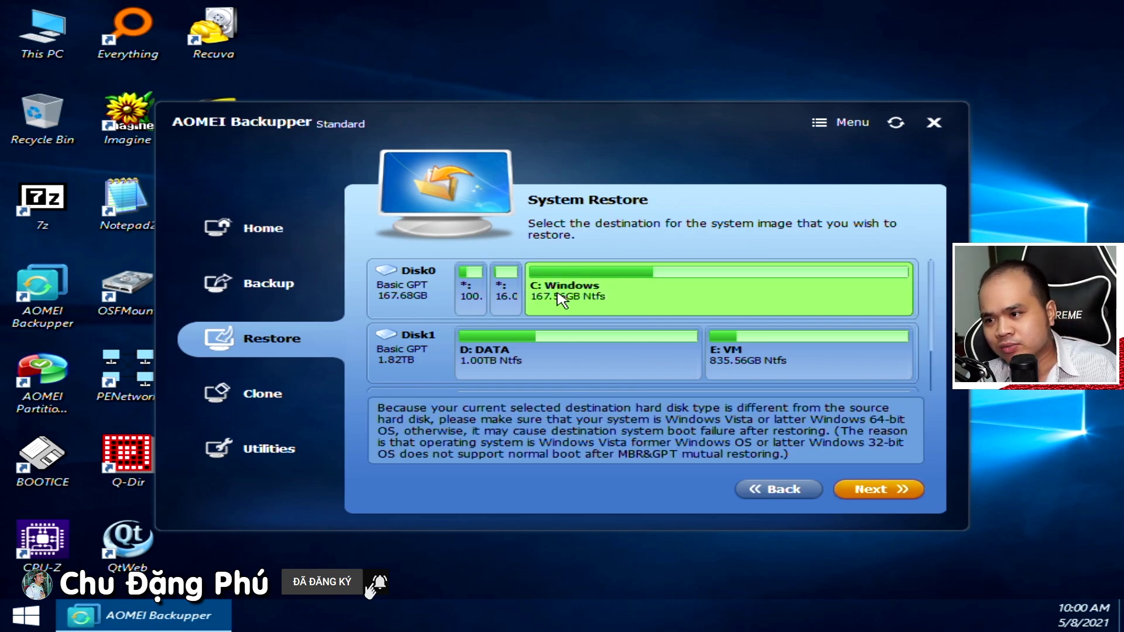
left_click(502, 298)
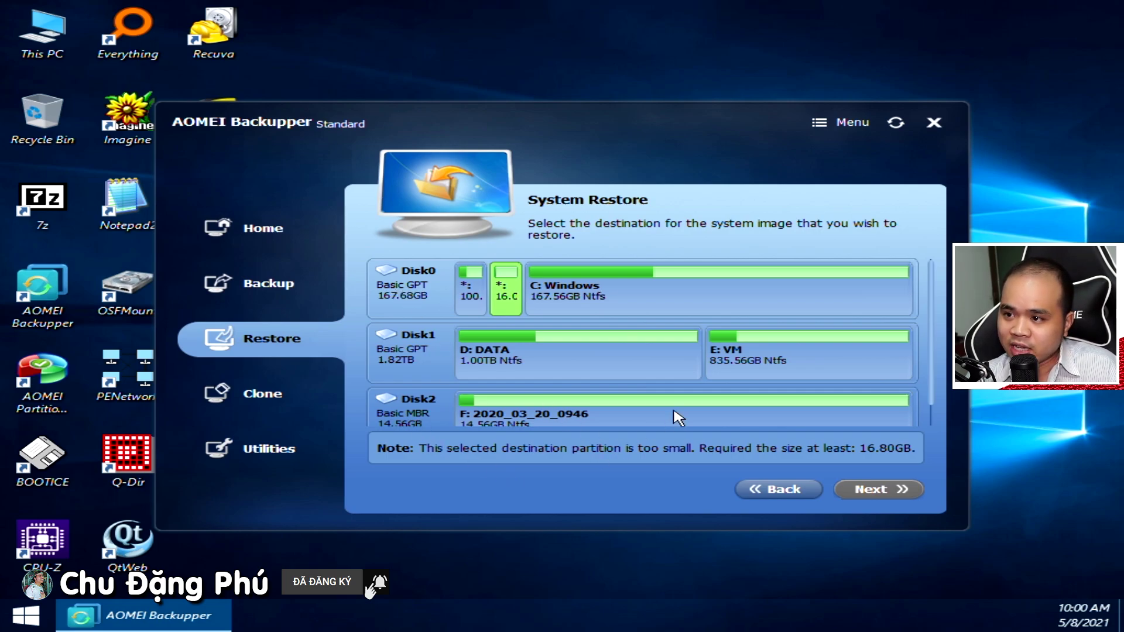
left_click(943, 121)
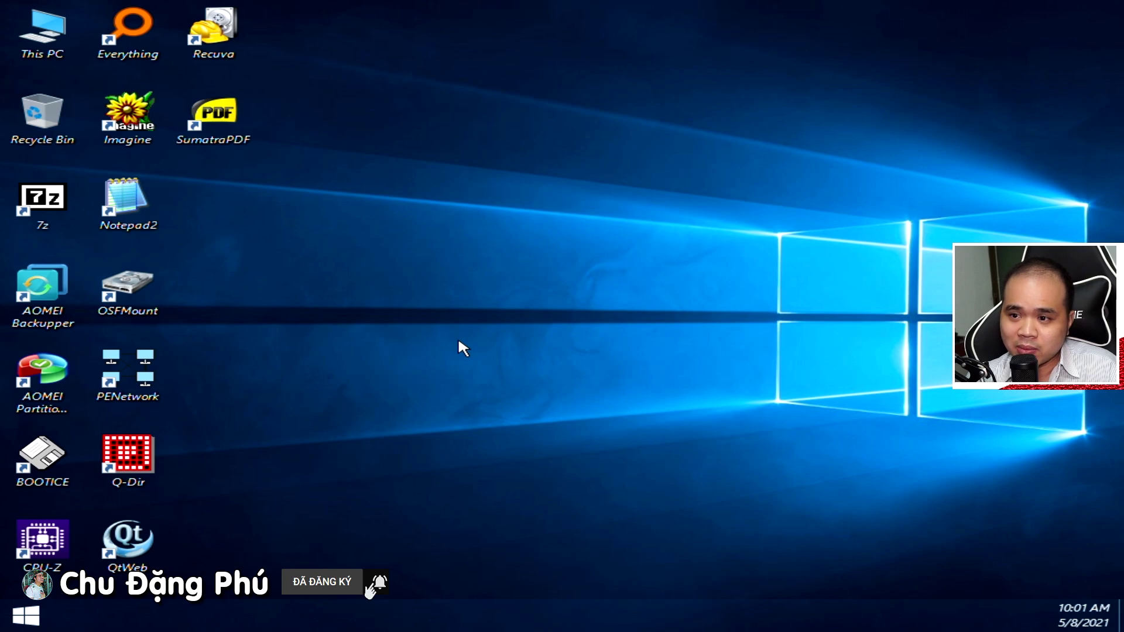
In AOMEI Partition Assistant, try to convert Disk 1 from GPT to MBR
double_click(62, 405)
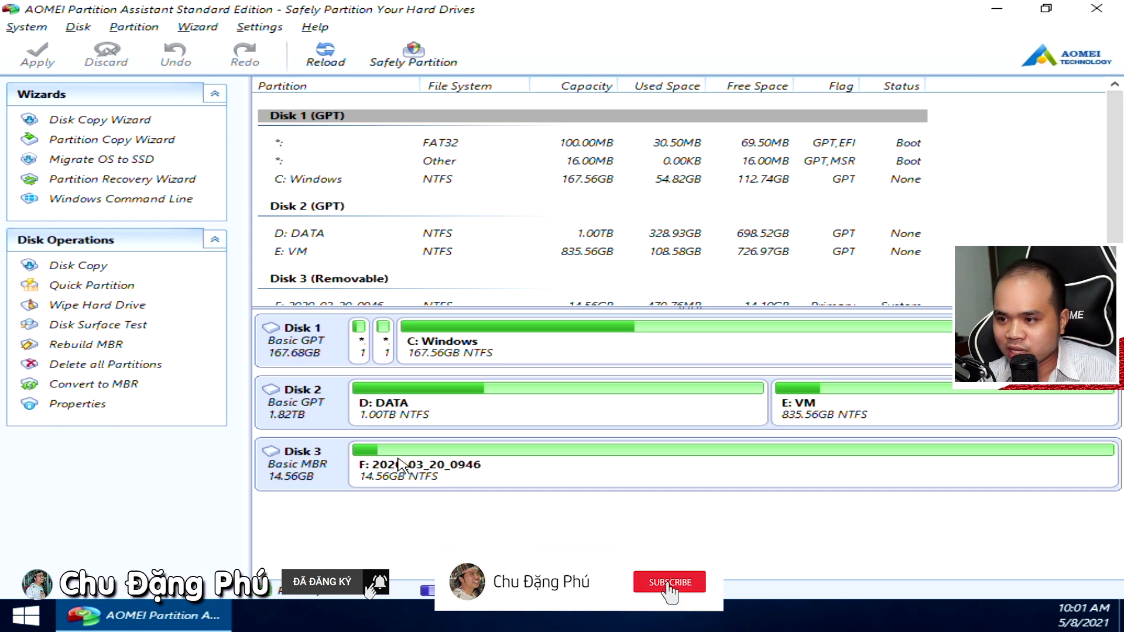
left_click(297, 351)
right_click(297, 352)
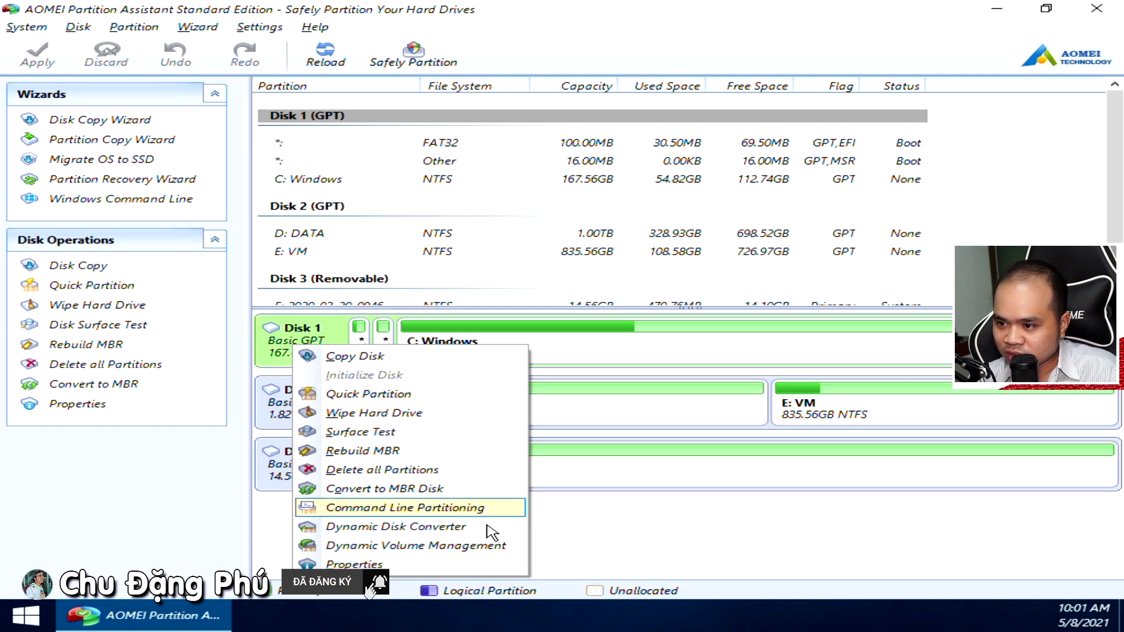
left_click(433, 489)
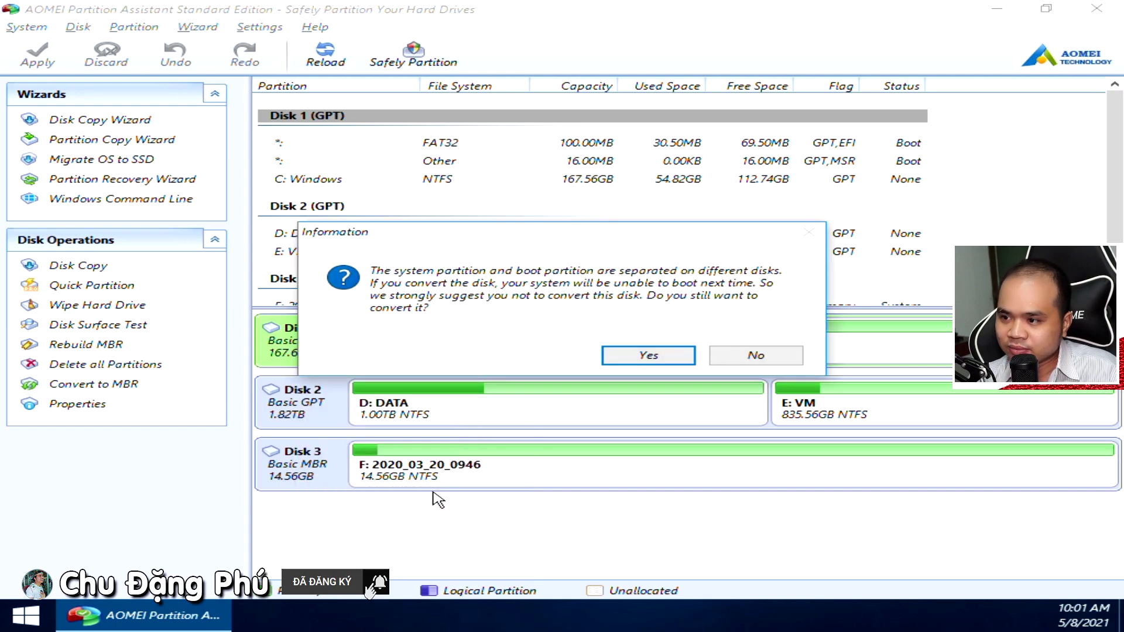
left_click(647, 356)
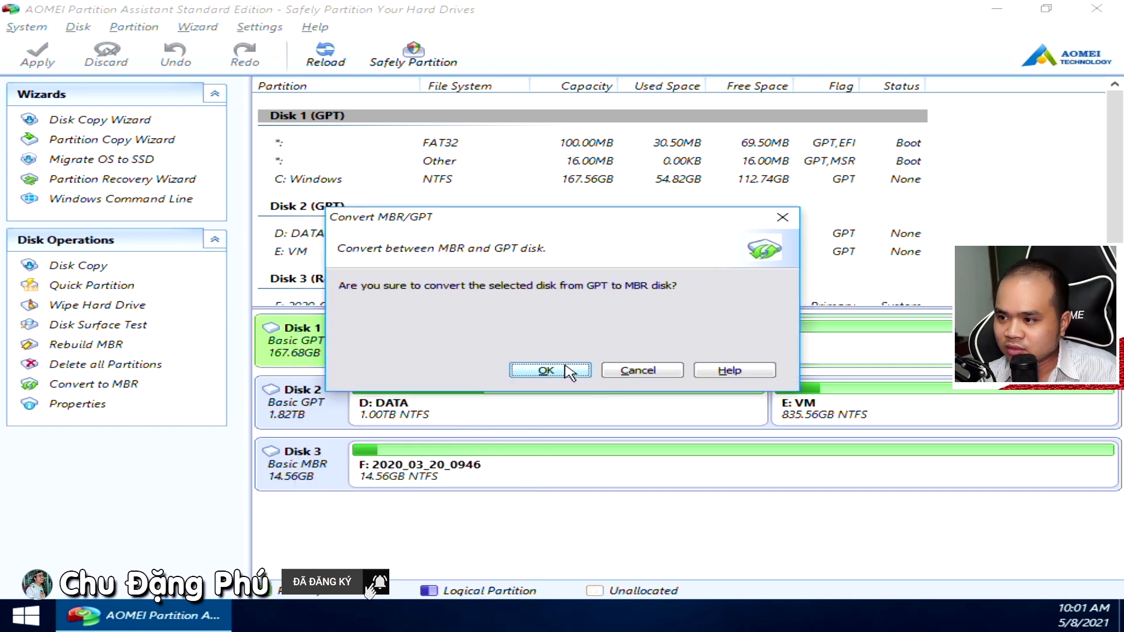
left_click(546, 371)
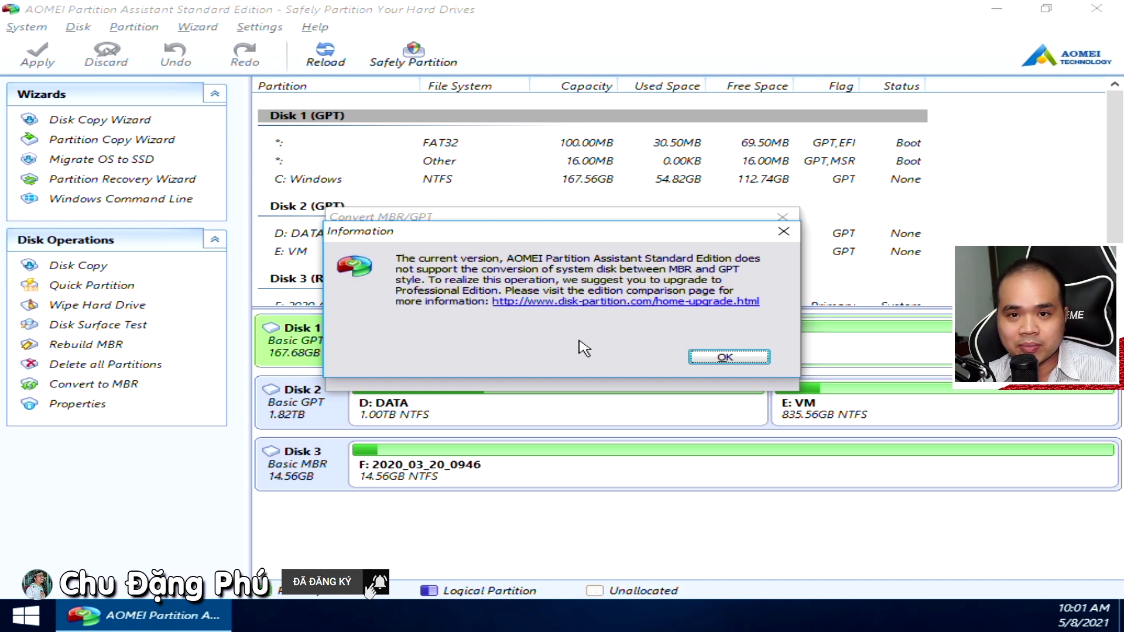
left_click(721, 363)
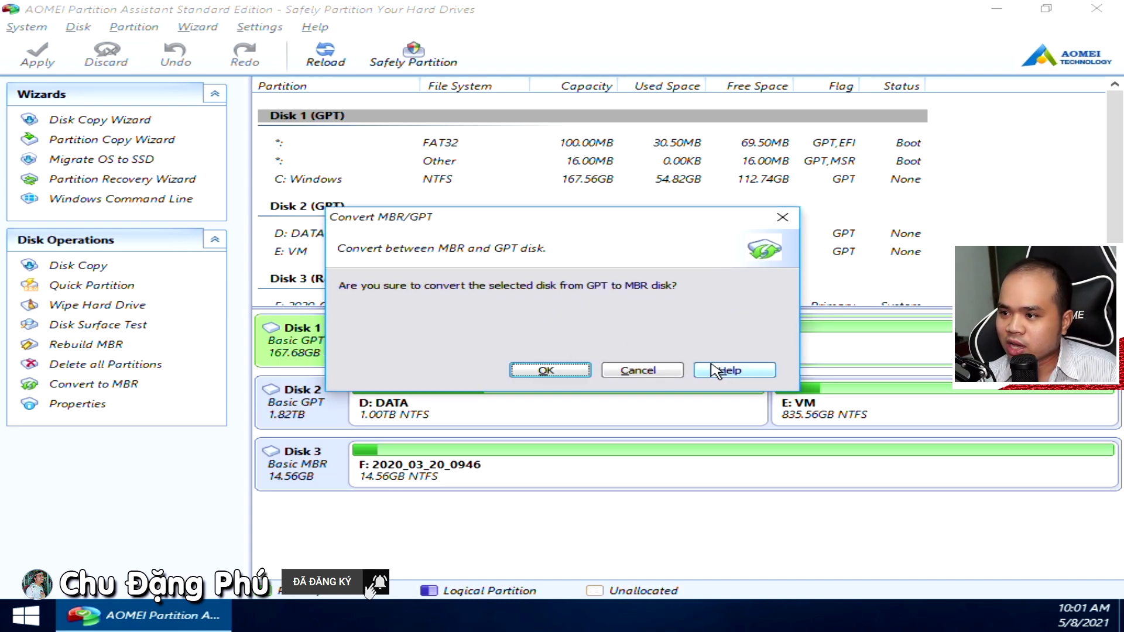
left_click(659, 375)
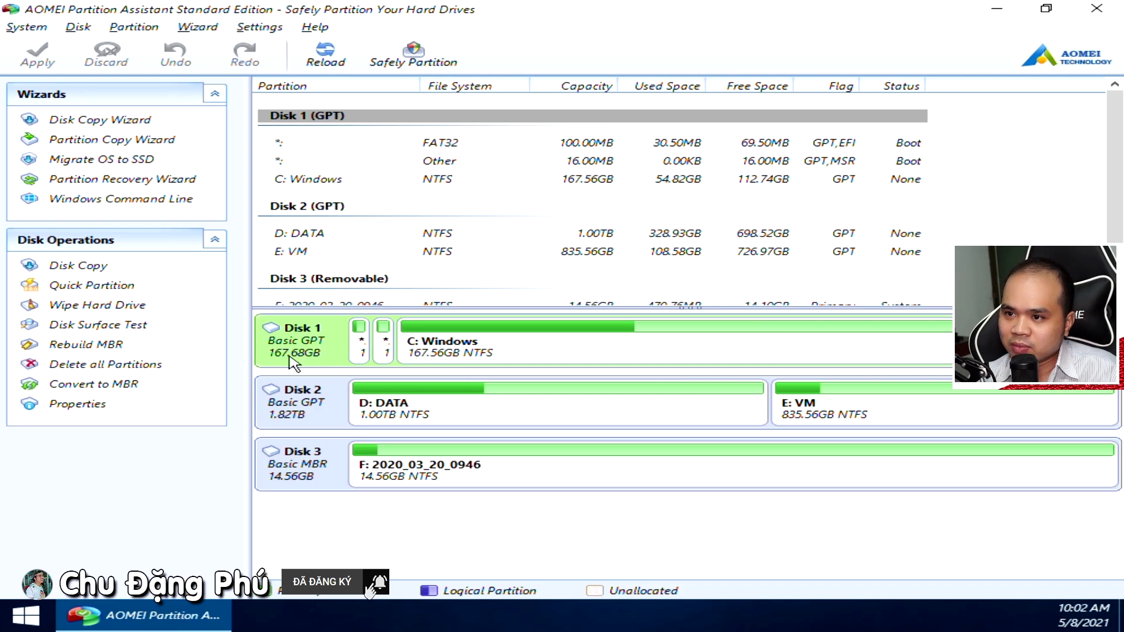
Queue the deletion of all partitions on Disk 1
right_click(292, 338)
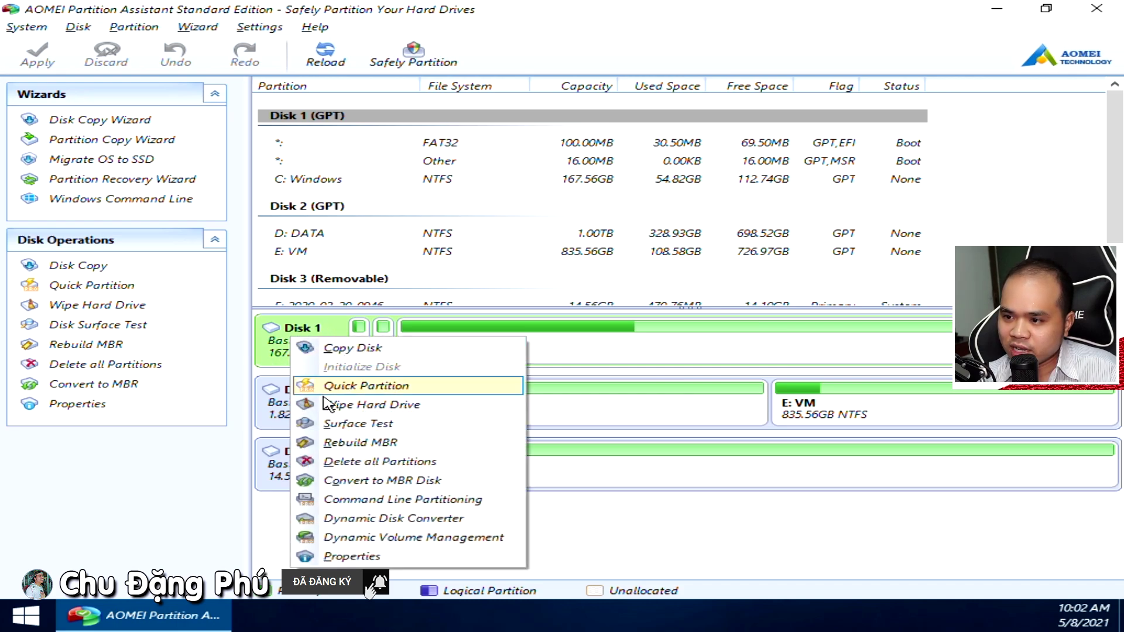
left_click(418, 467)
left_click(562, 355)
left_click(610, 355)
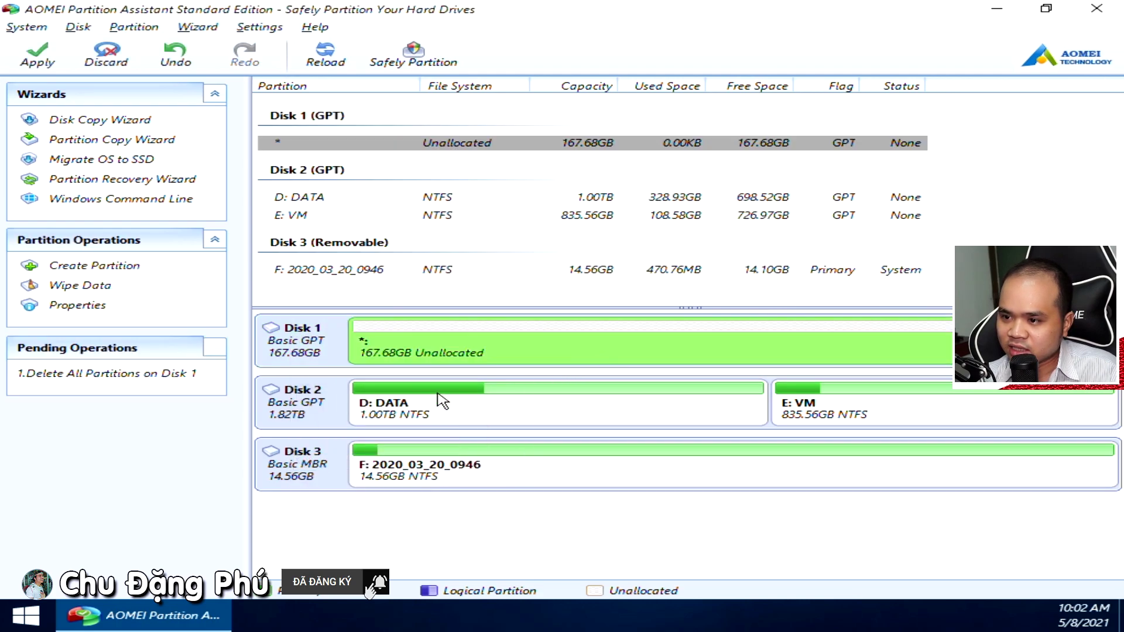
Queue an MBR rebuild on Disk 1 using the Windows 7/8/10 boot code type
left_click(282, 351)
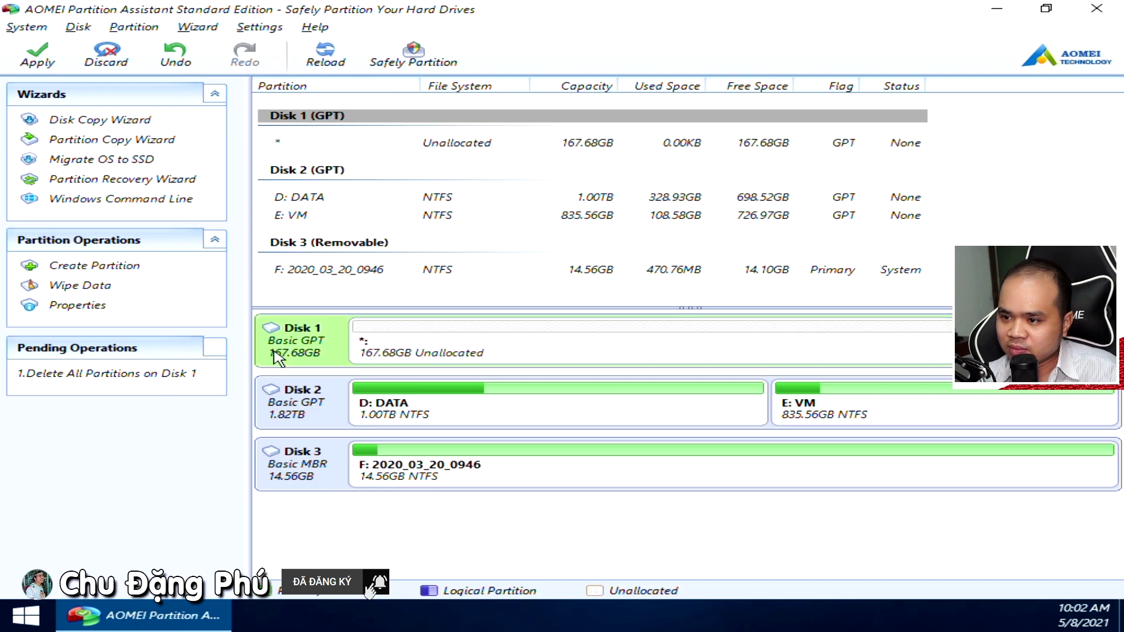
right_click(292, 353)
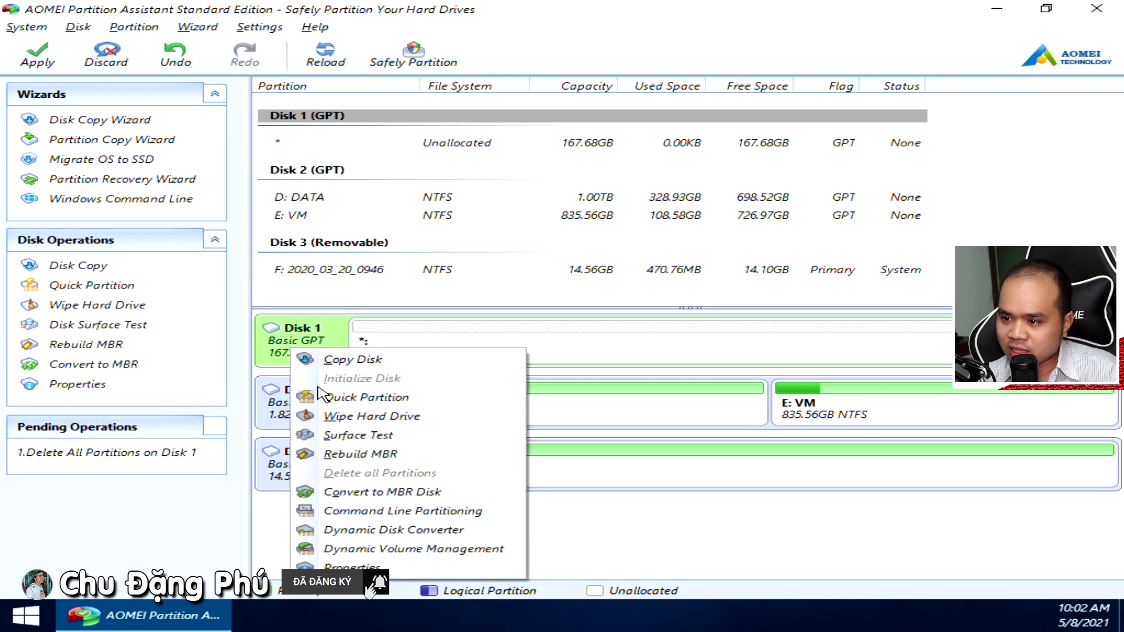
left_click(414, 460)
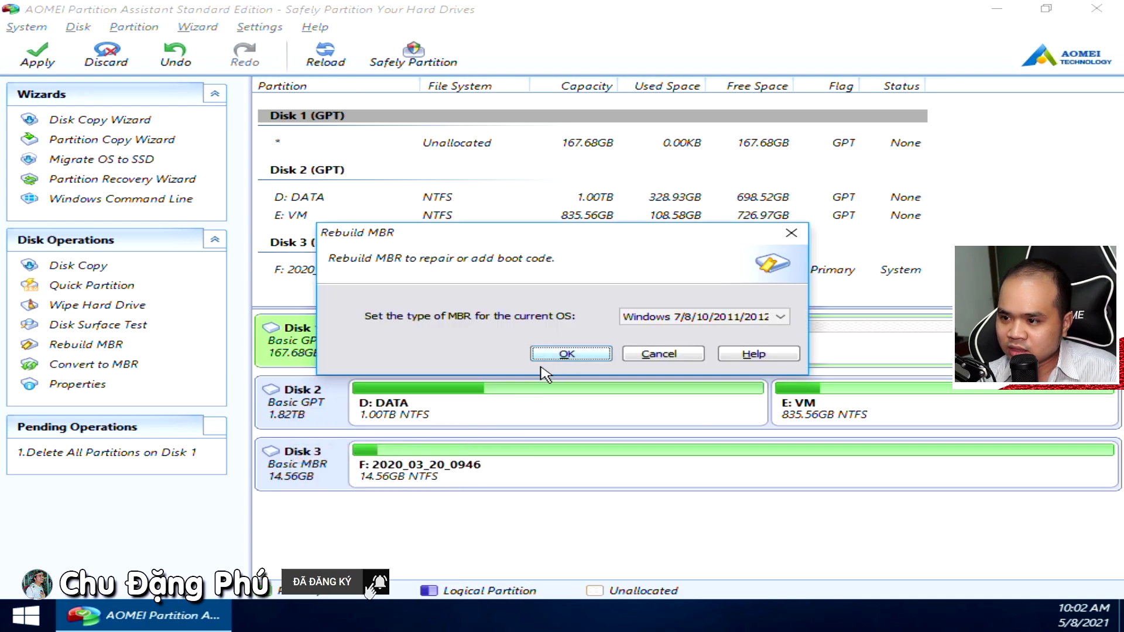
left_click(571, 354)
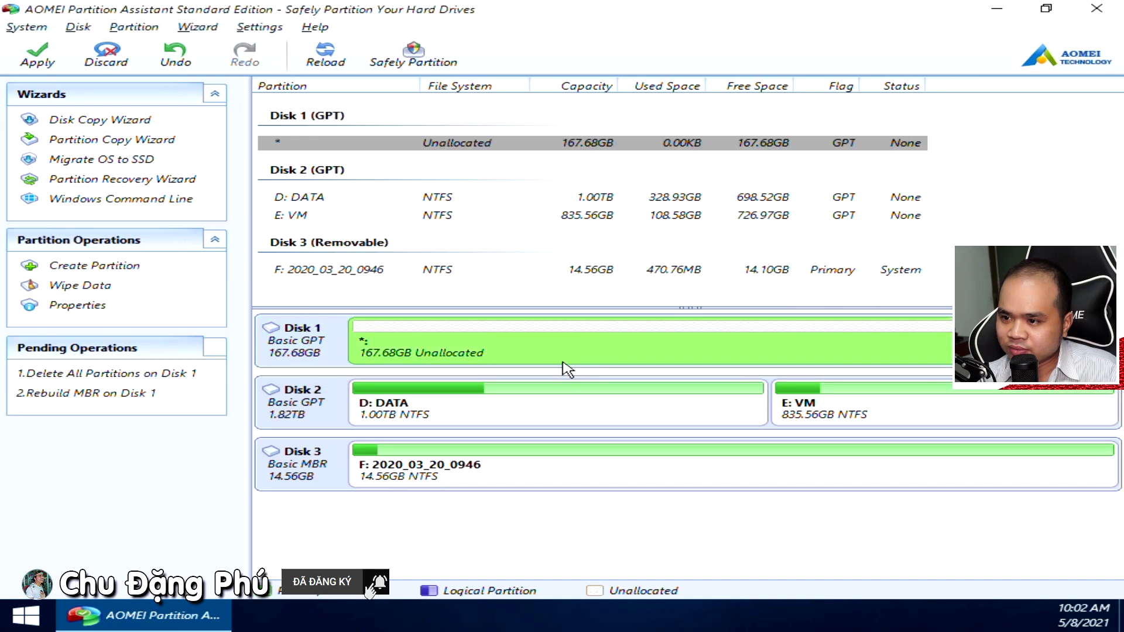
Queue the conversion of Disk 1 from GPT to MBR
right_click(291, 345)
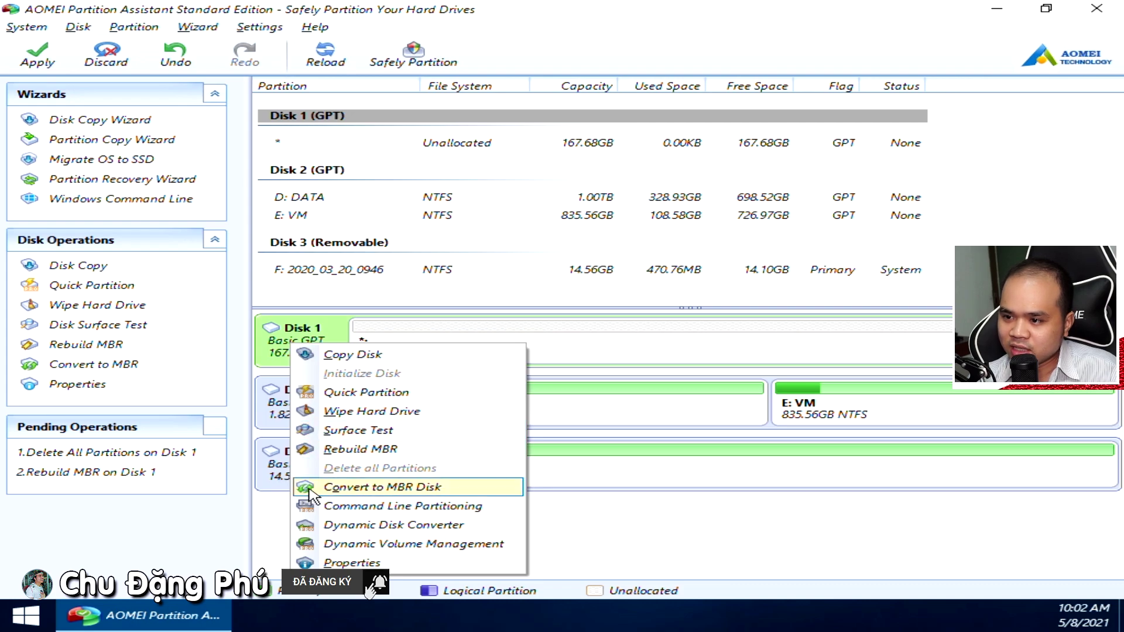
left_click(363, 488)
left_click(537, 371)
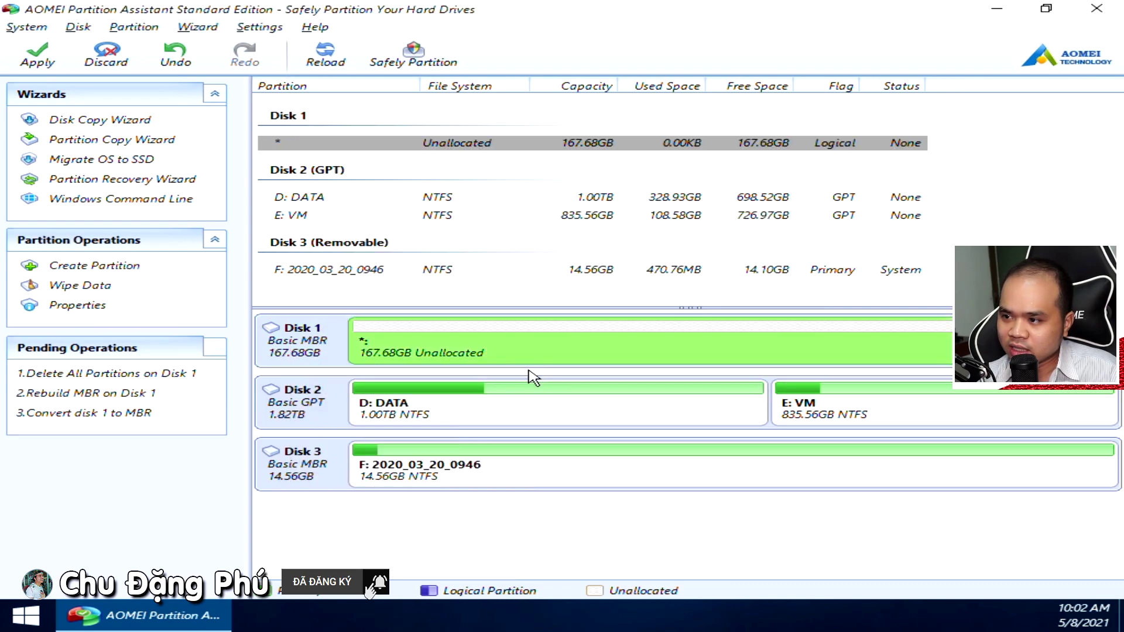
Apply the three pending operations on Disk 1 and close the partition program once they have run
left_click(58, 65)
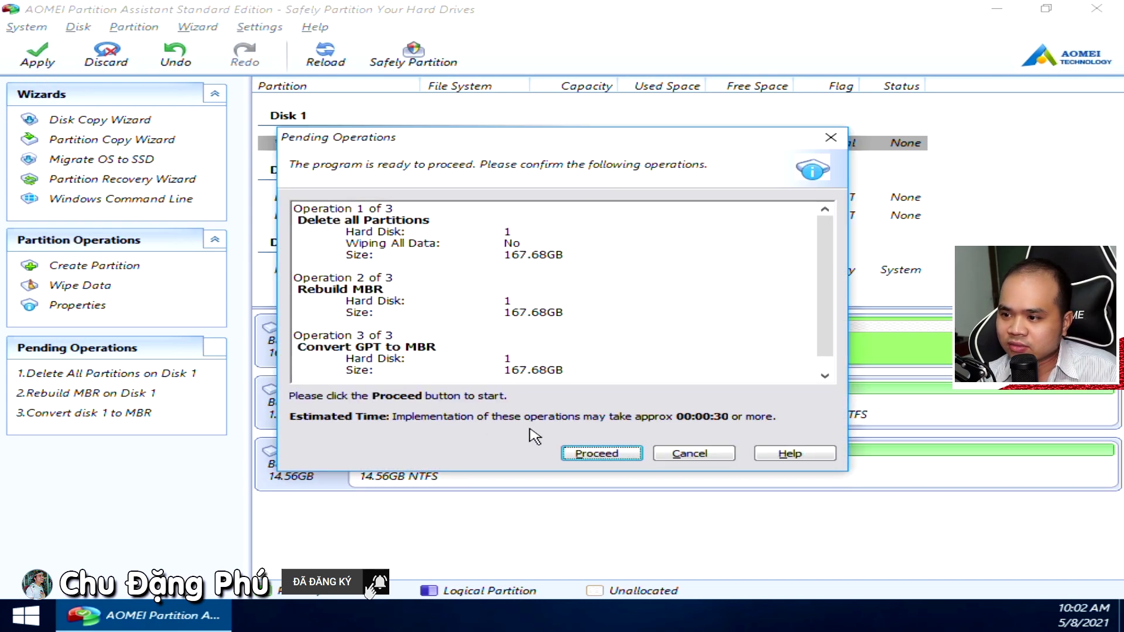
left_click(571, 454)
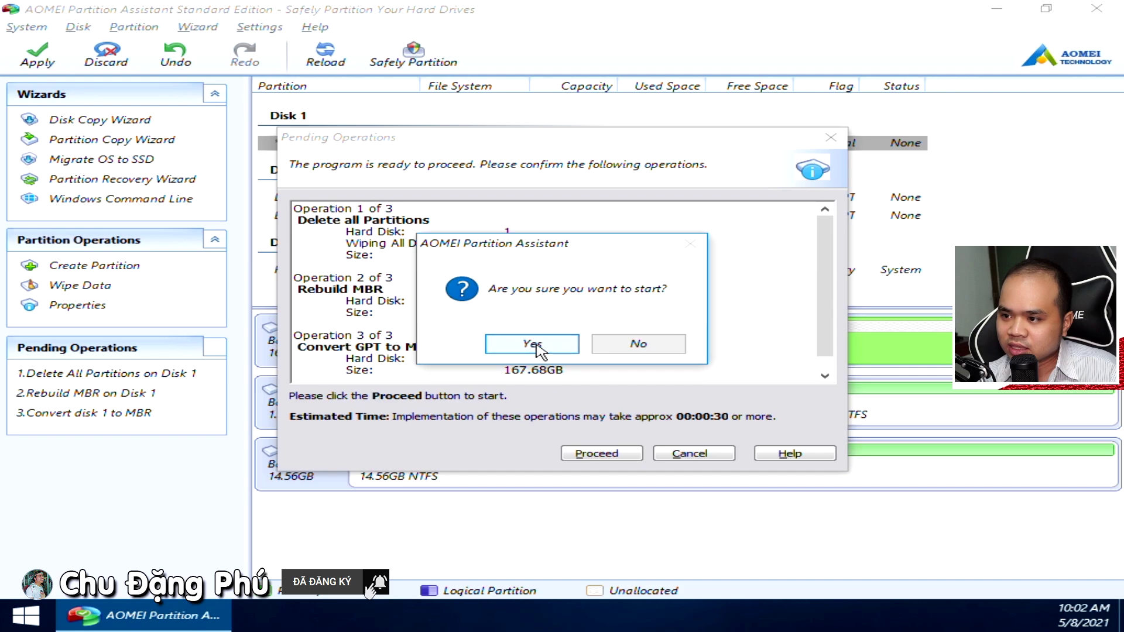
left_click(534, 345)
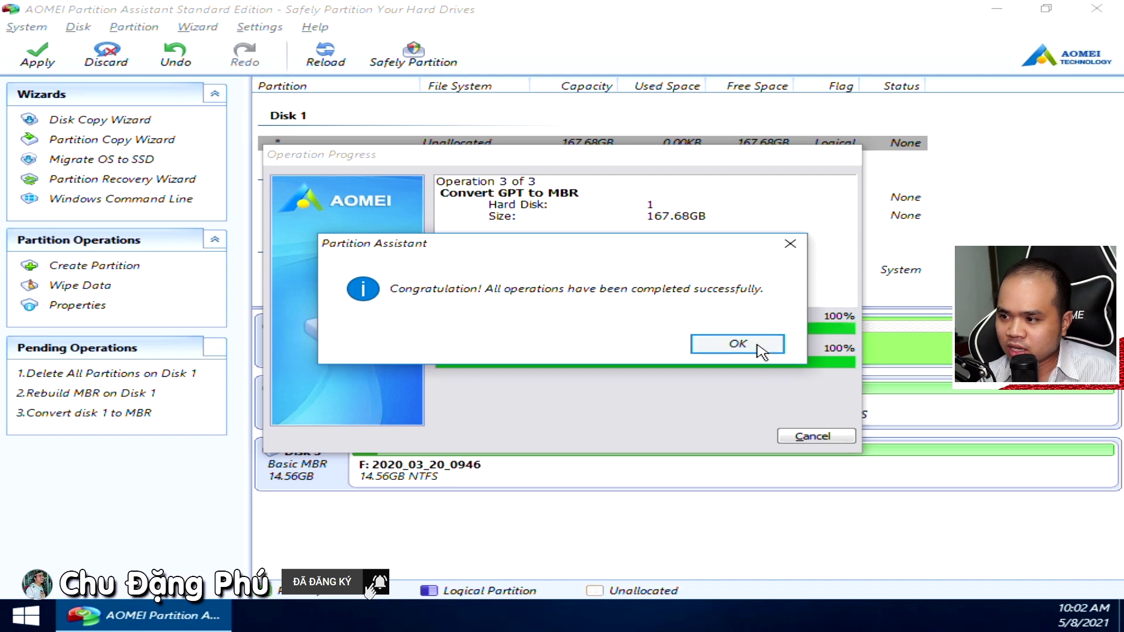
left_click(760, 350)
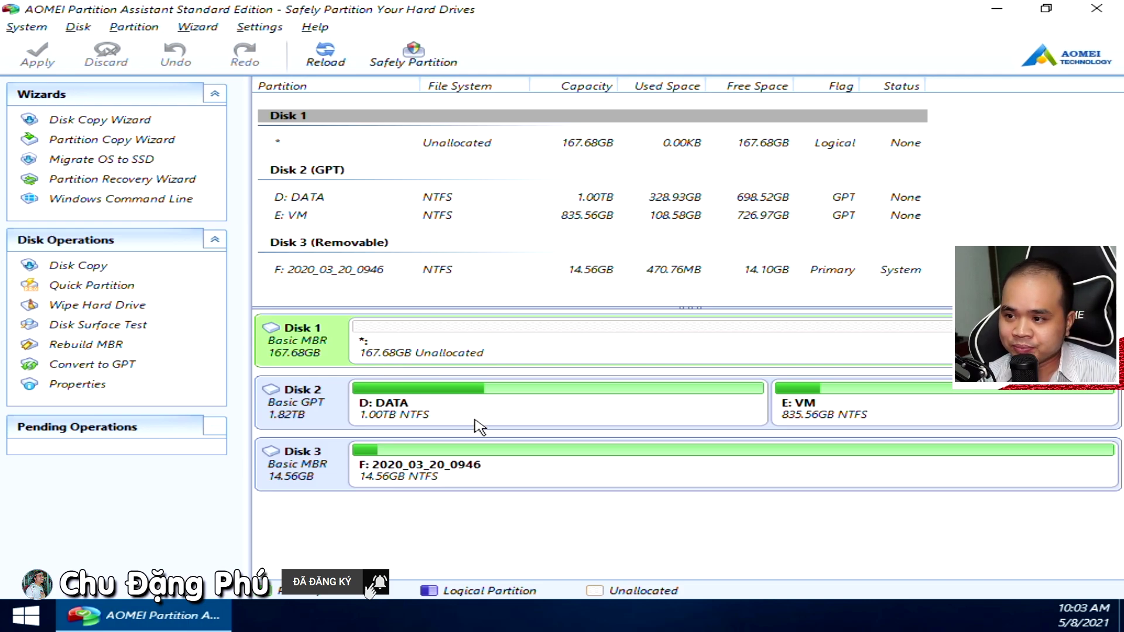
left_click(1096, 9)
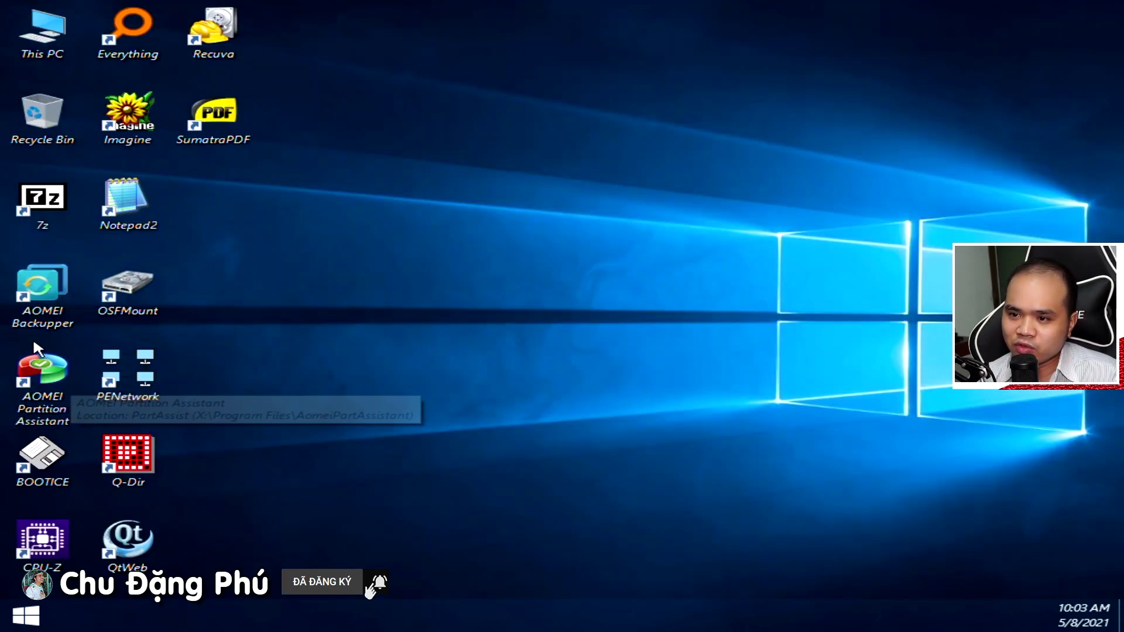
In AOMEI Backupper, load the system image W10MBRx6420H2.adi from the W10MBRx6420H2 folder on drive D: for restoring
double_click(62, 320)
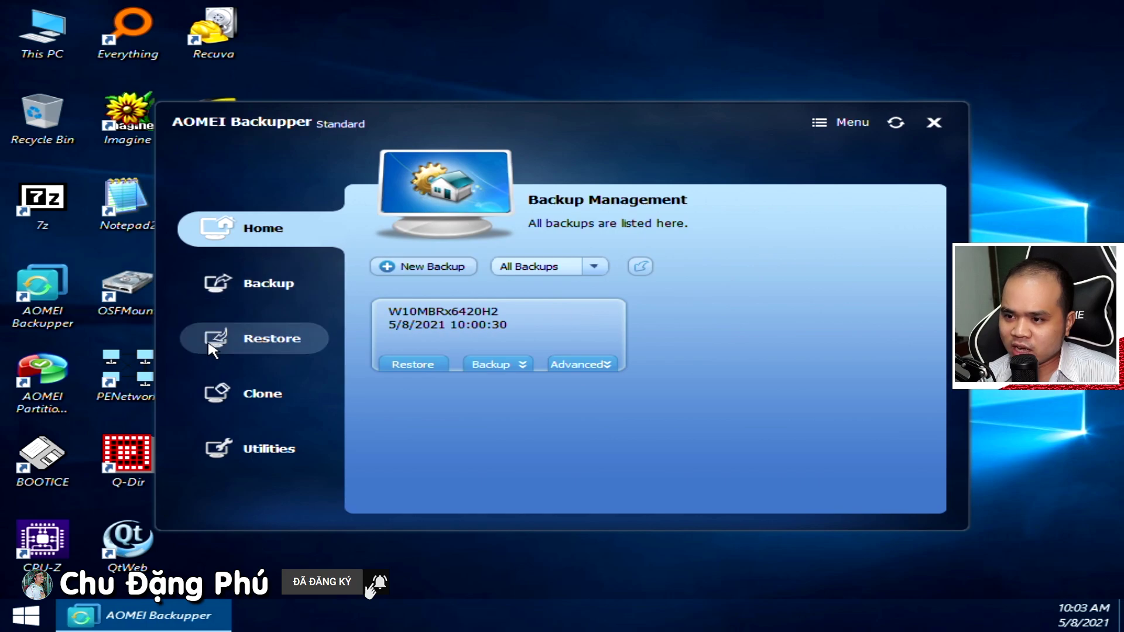
left_click(212, 349)
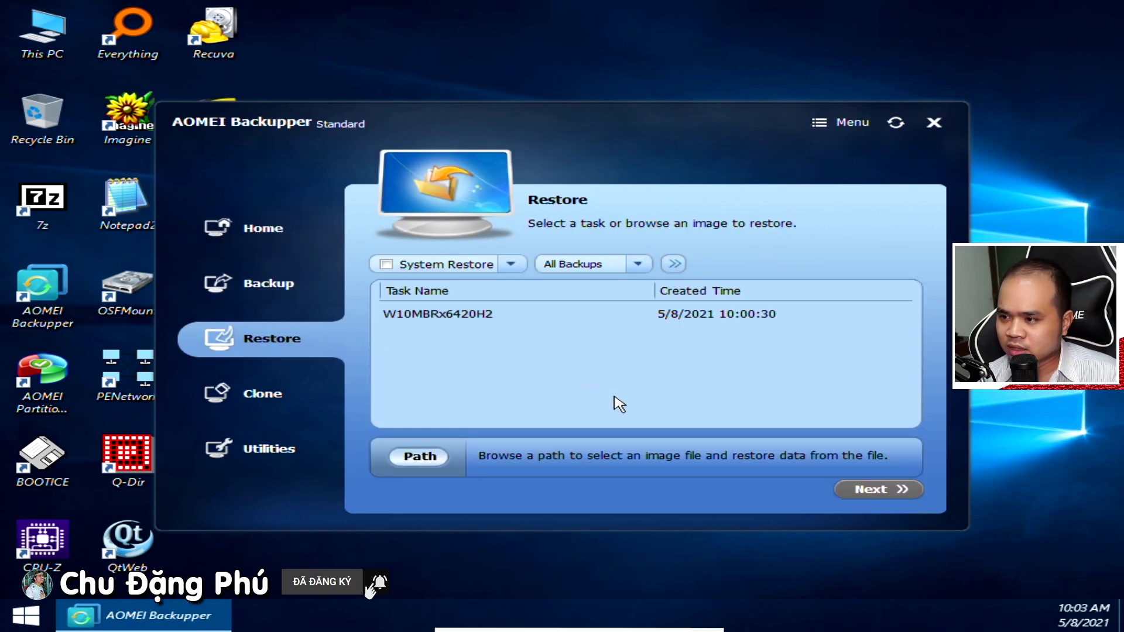
left_click(419, 457)
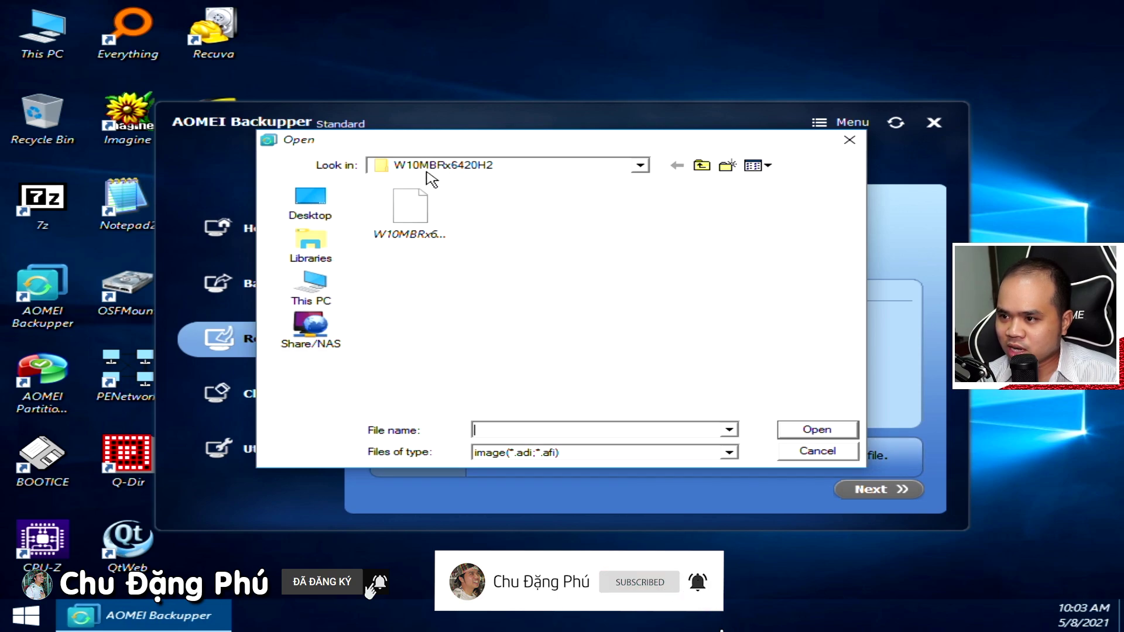
left_click(701, 167)
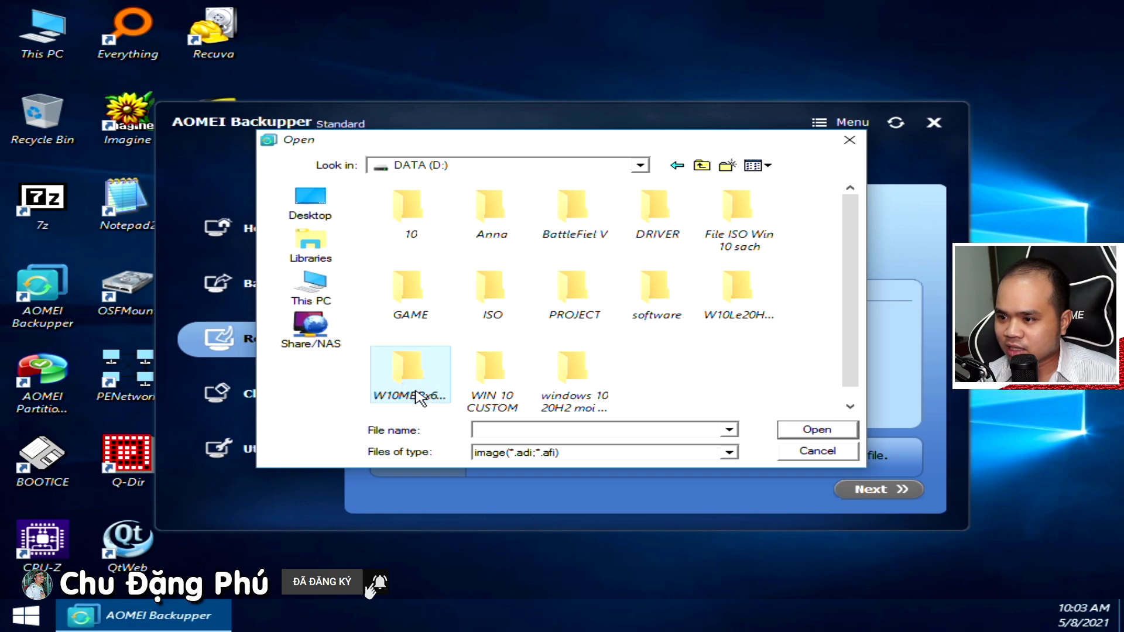
double_click(421, 399)
double_click(404, 237)
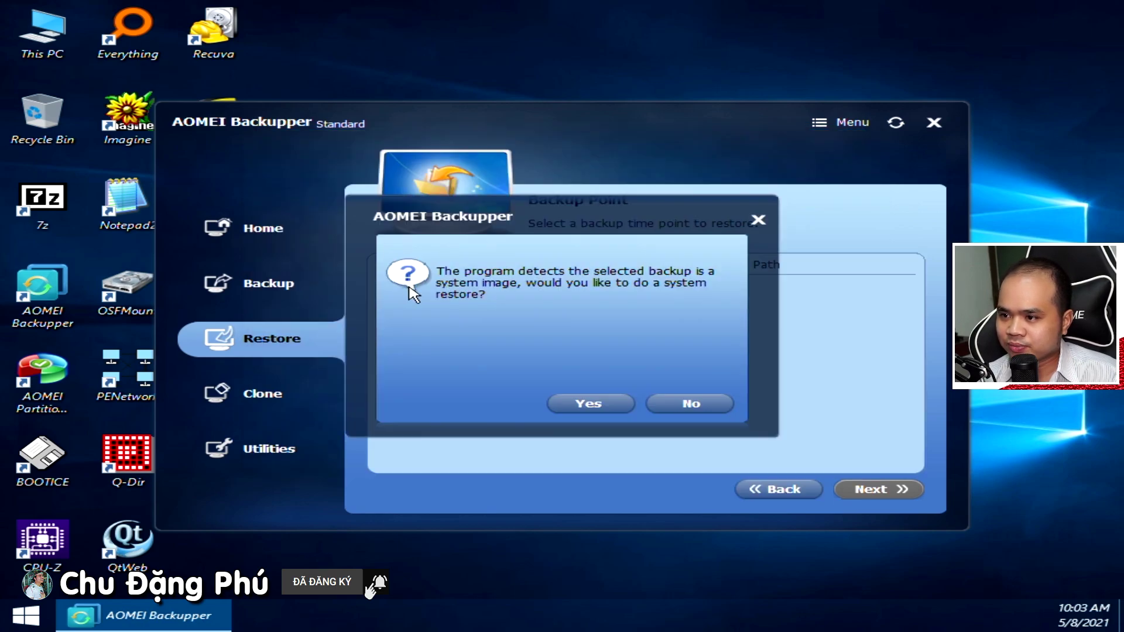
Agree to a system restore and use the Full Backup point of 5/8/2021 09:35:30
left_click(583, 401)
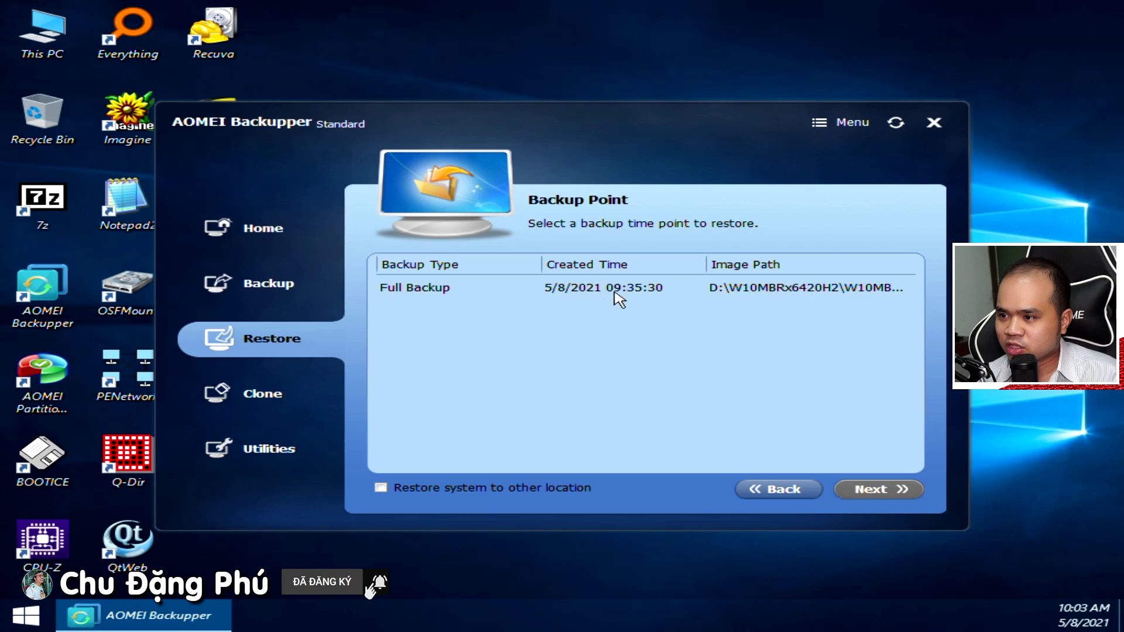
left_click(625, 288)
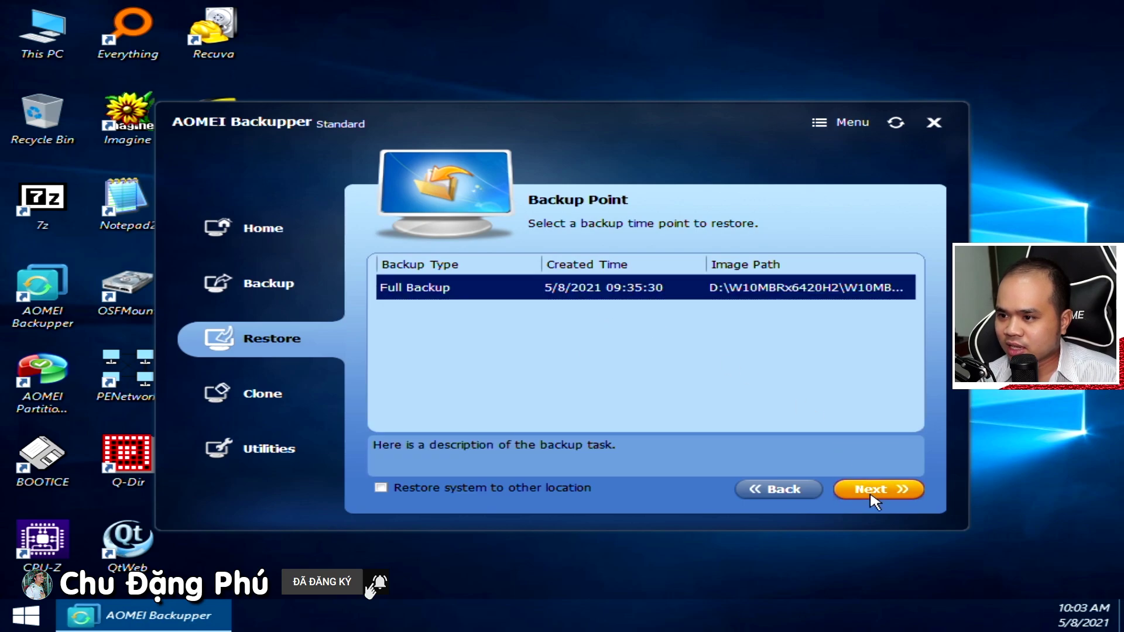
left_click(873, 491)
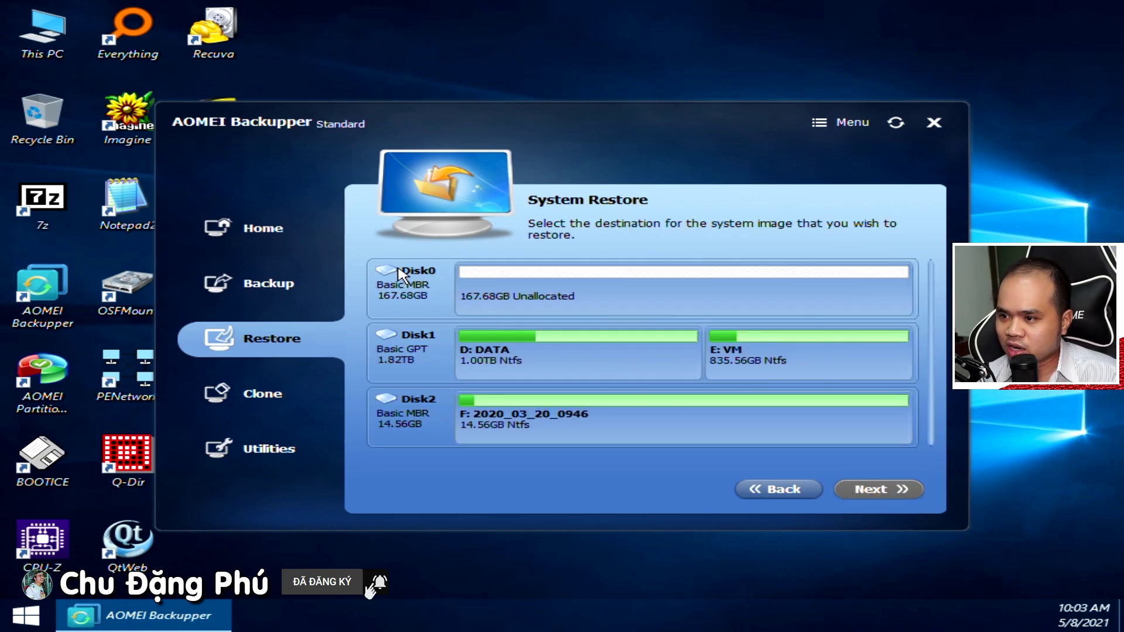
Set the unallocated space on Disk0 as the restore destination and start the restore
left_click(552, 306)
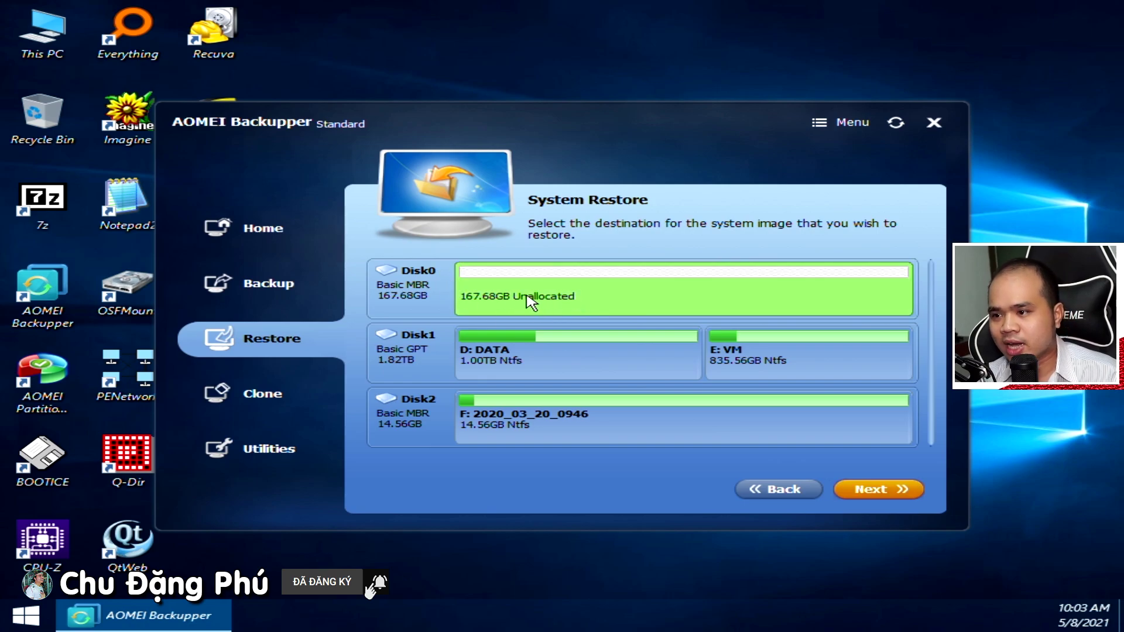
left_click(850, 496)
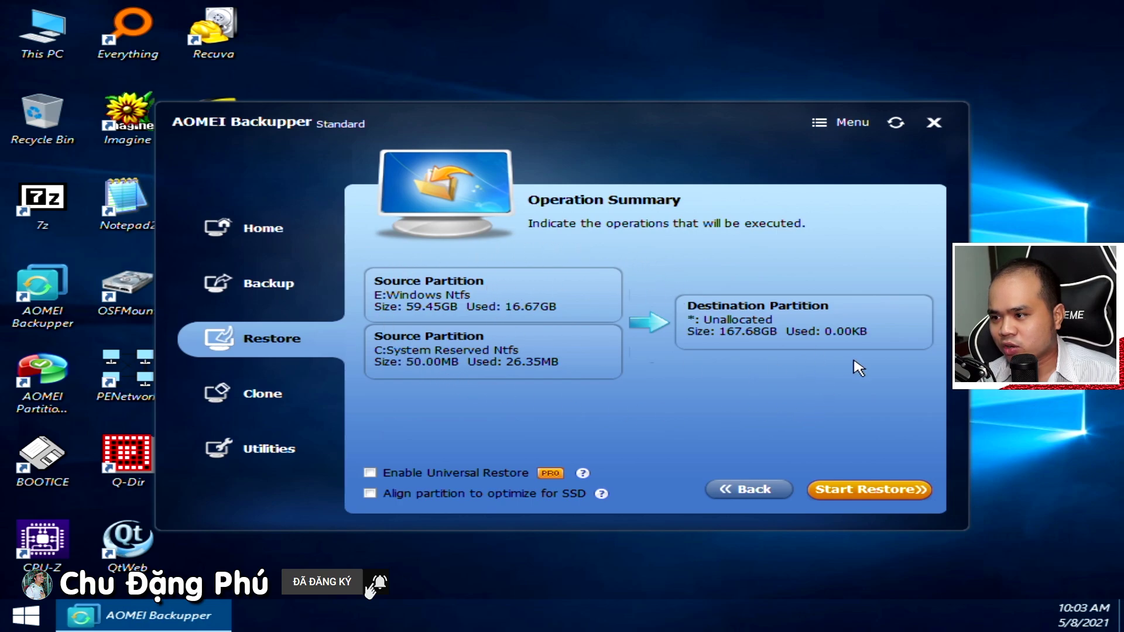
left_click(857, 497)
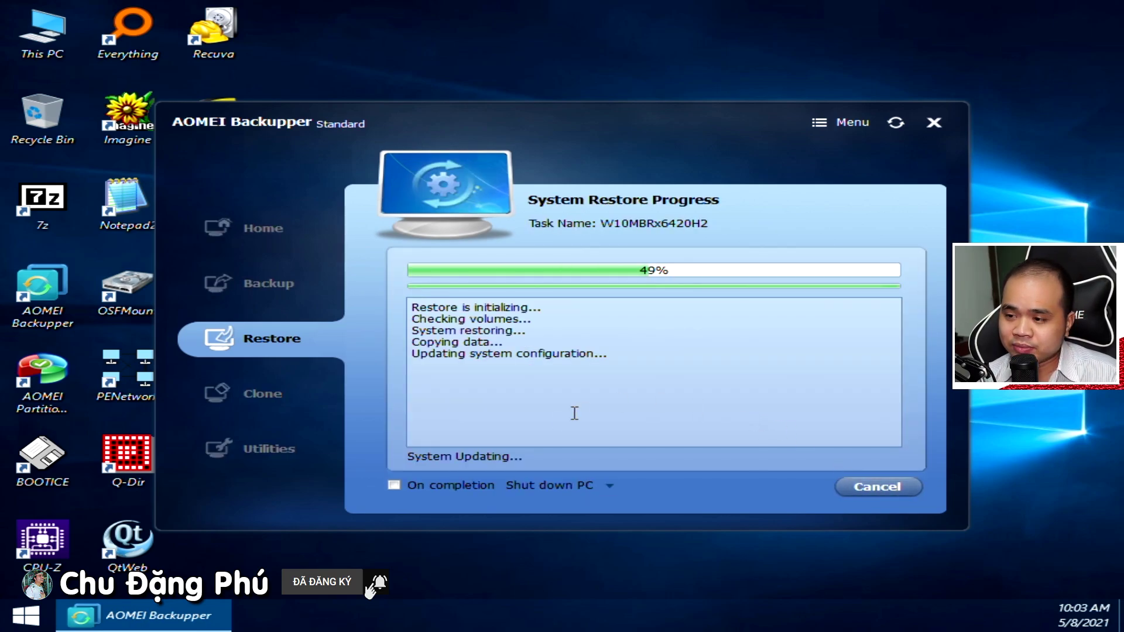
Set the PC to restart on completion of the system restore
left_click(564, 484)
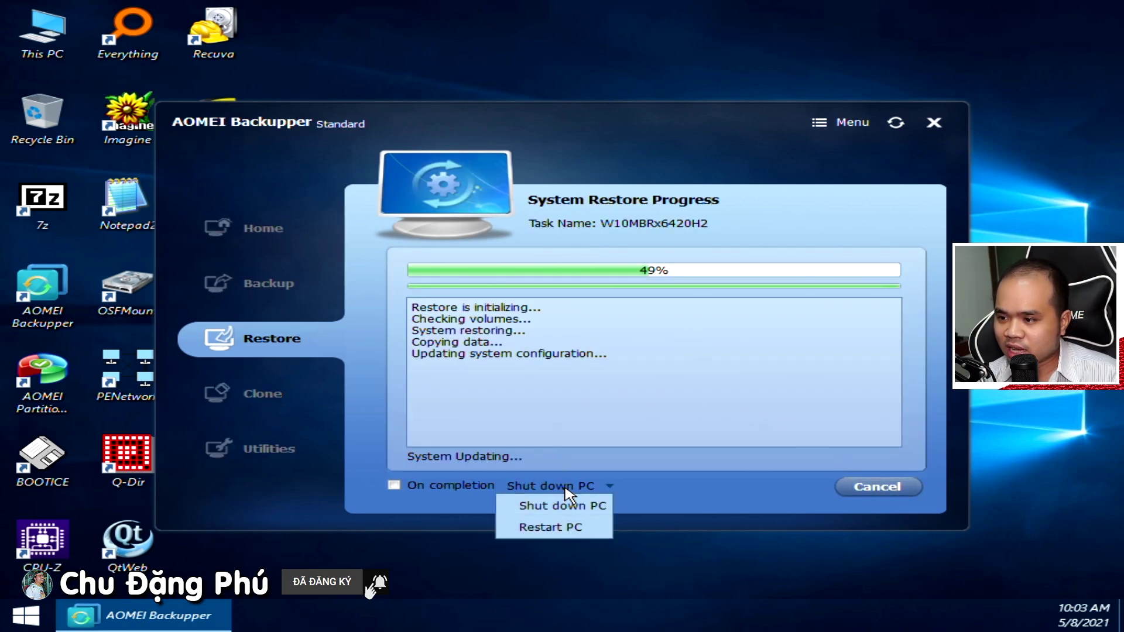
left_click(541, 525)
left_click(475, 485)
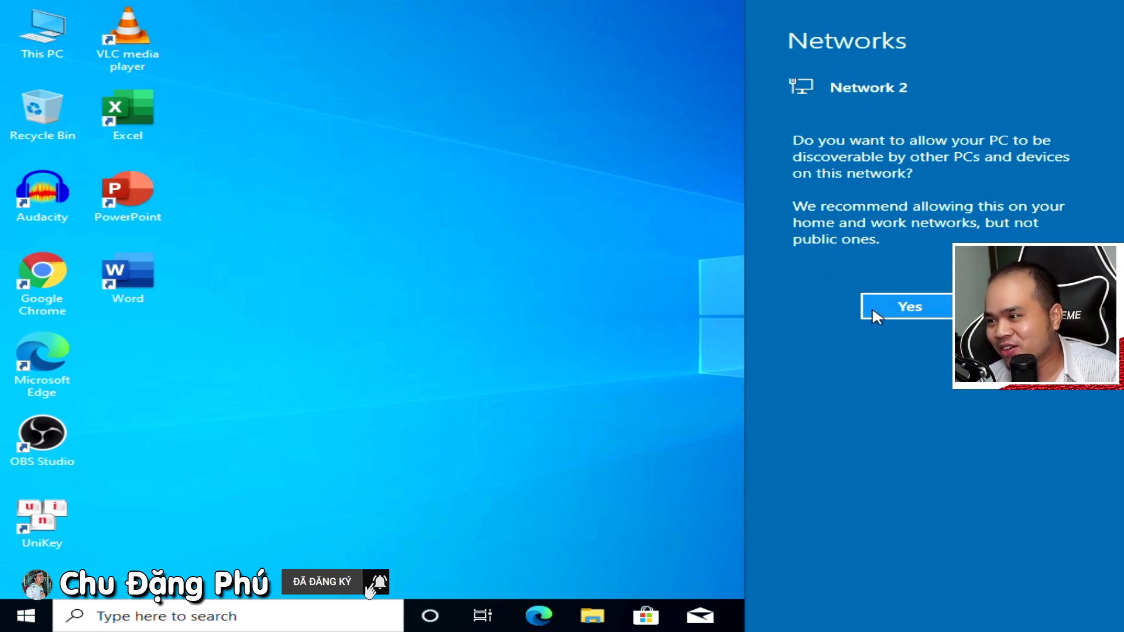
In the restored Windows, allow the PC to be discoverable on the network and check for Windows updates, leaving Settings minimized
left_click(909, 316)
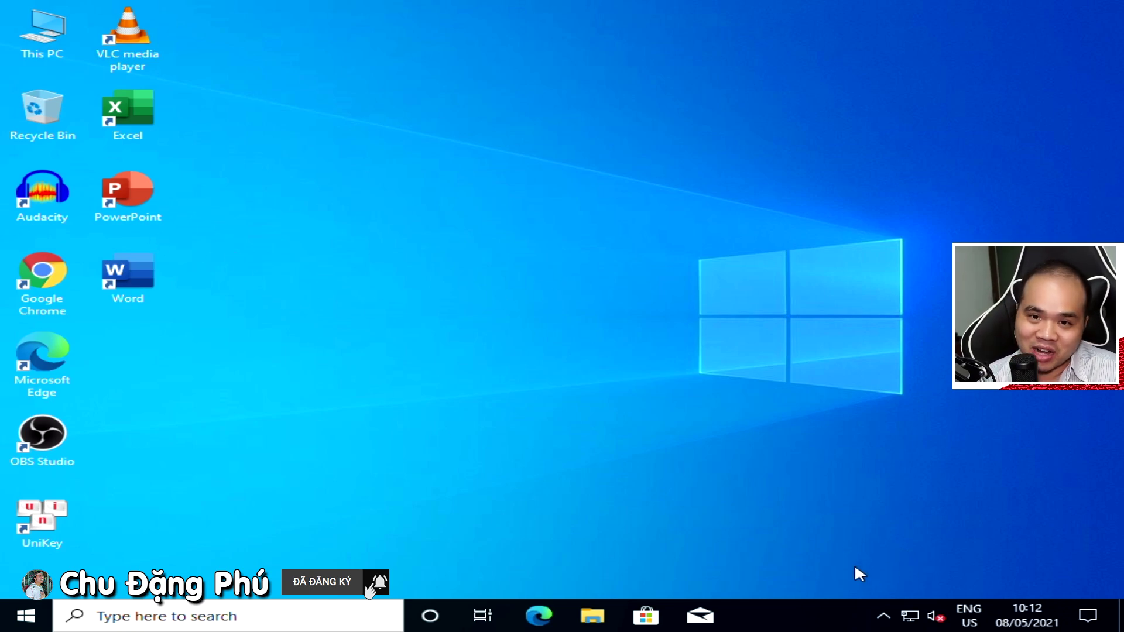
left_click(1088, 616)
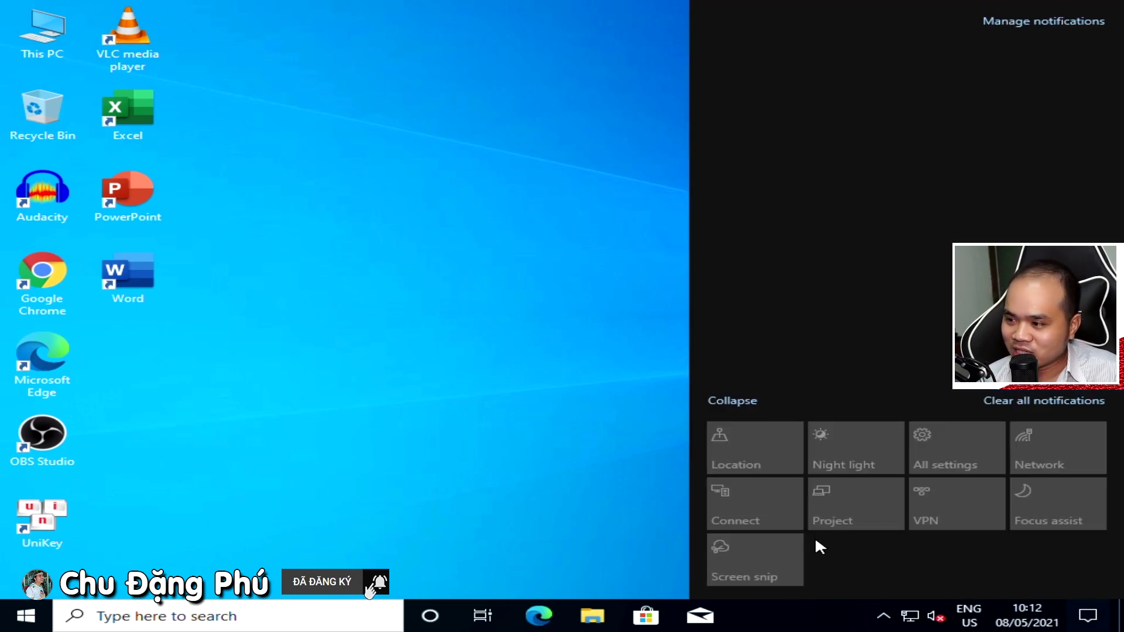
left_click(756, 521)
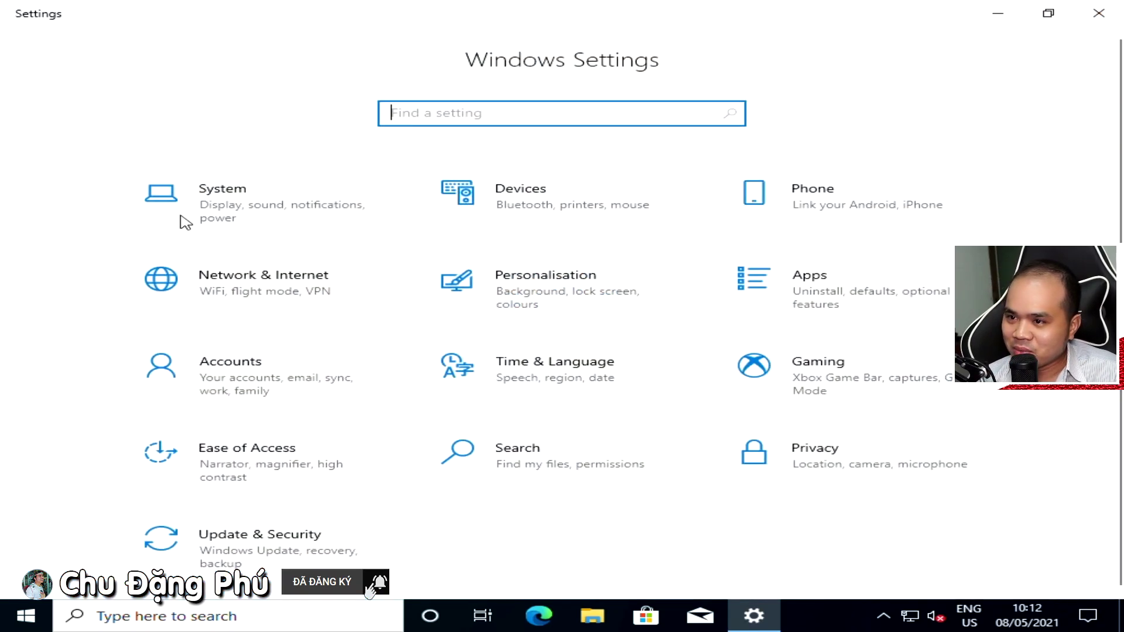
left_click(204, 537)
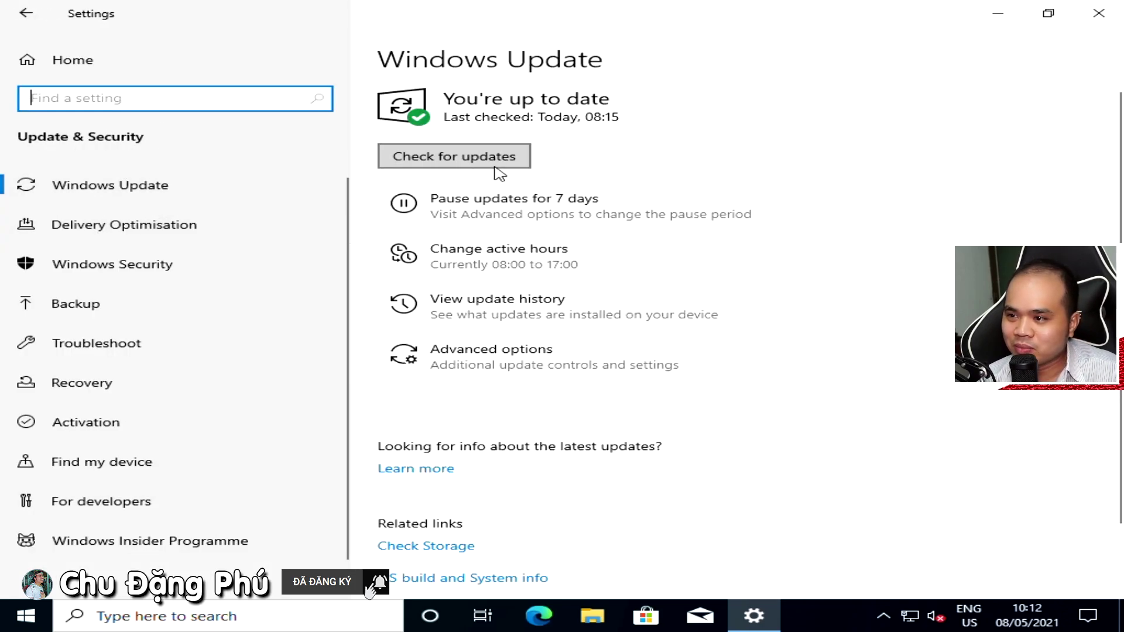
left_click(495, 159)
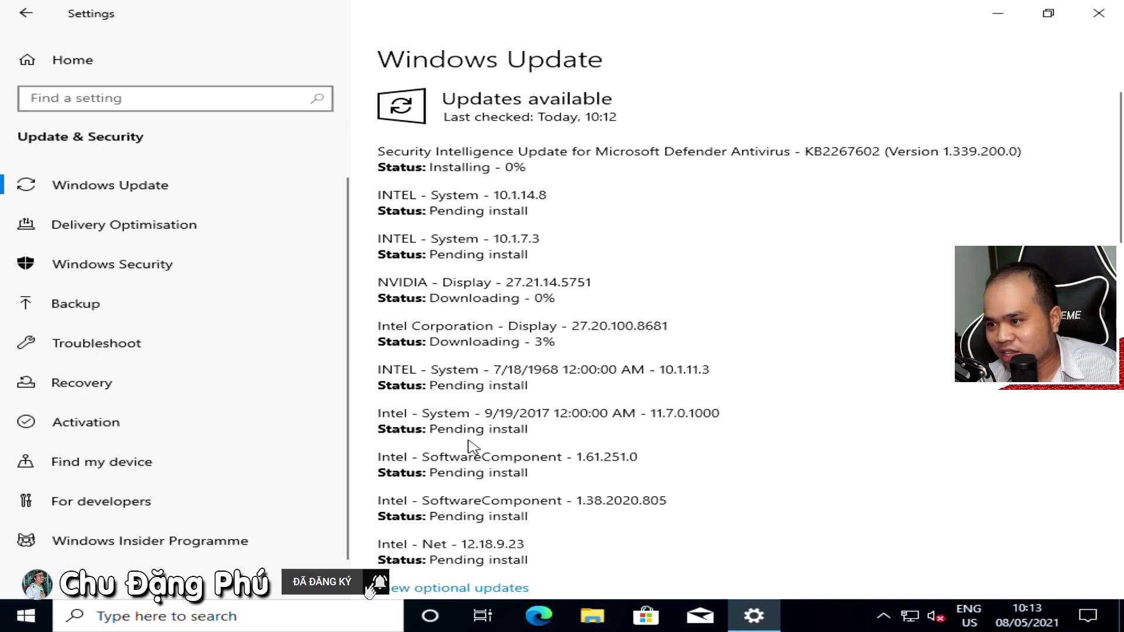
left_click(998, 13)
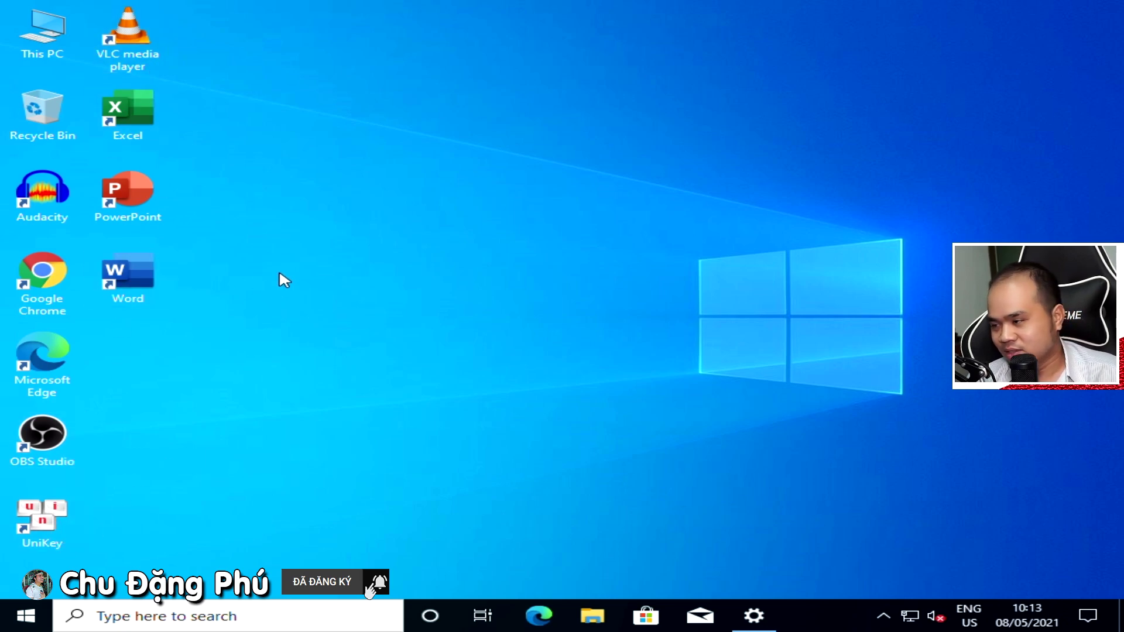
Open Word to check the Office activation details and a blank document, and close it again
double_click(152, 290)
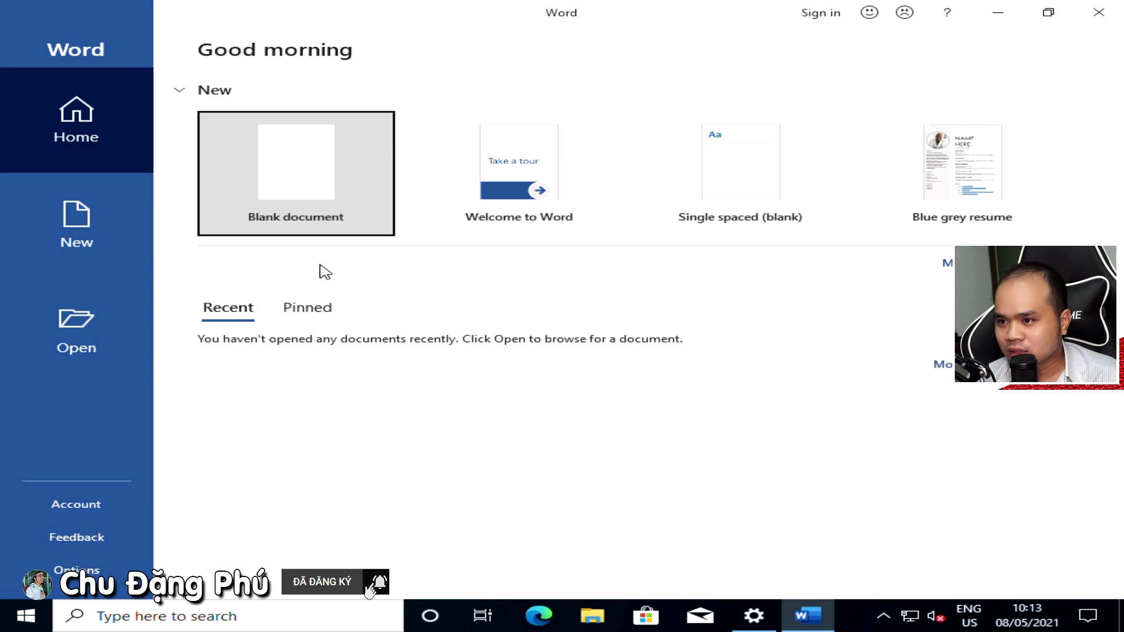
left_click(78, 503)
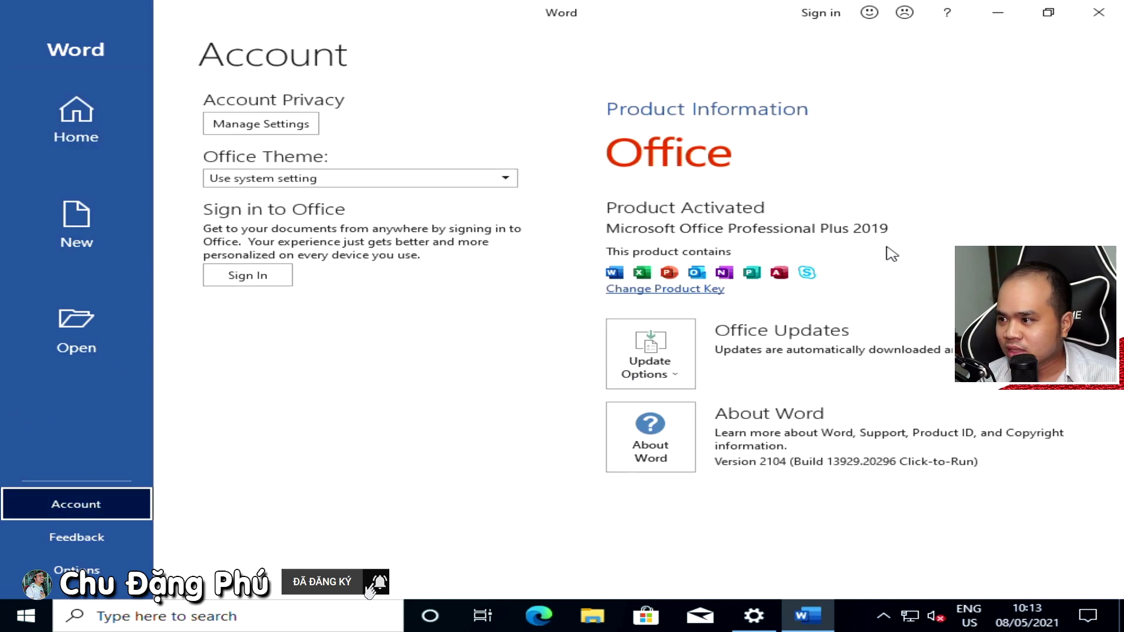
left_click(112, 105)
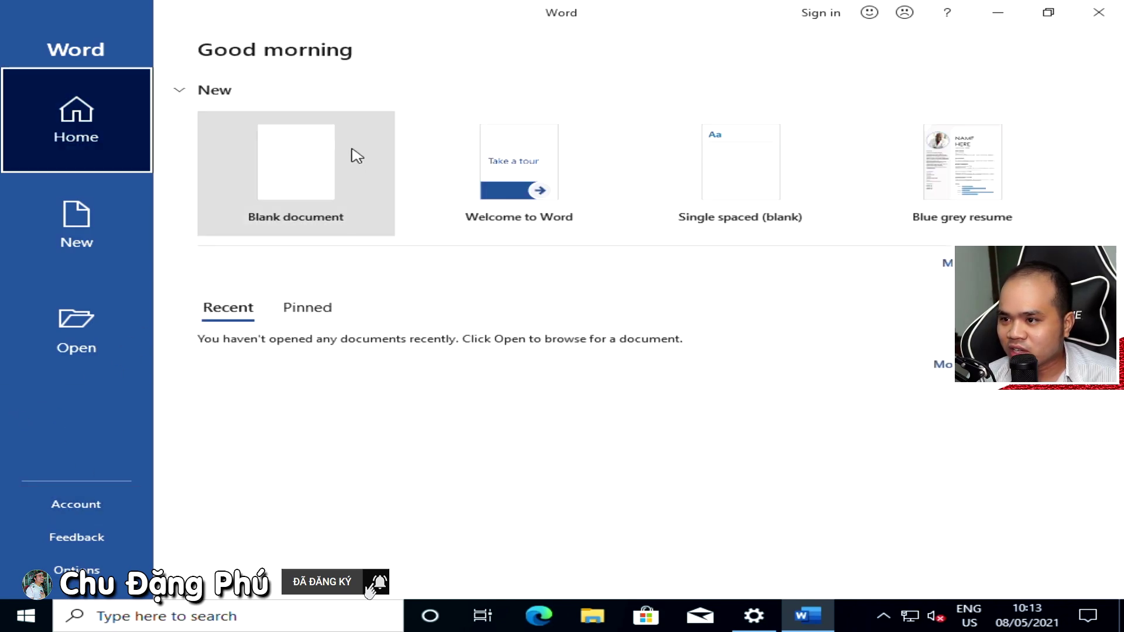
left_click(321, 185)
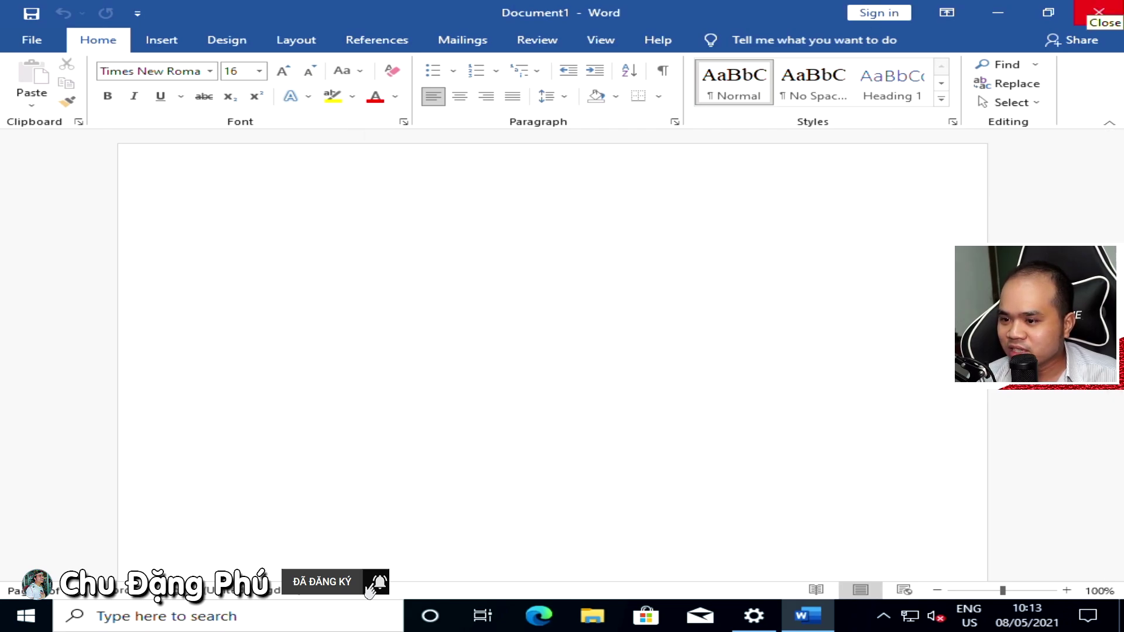
left_click(1099, 13)
Check the Office account and activation details in Excel and in PowerPoint, closing each program
double_click(140, 120)
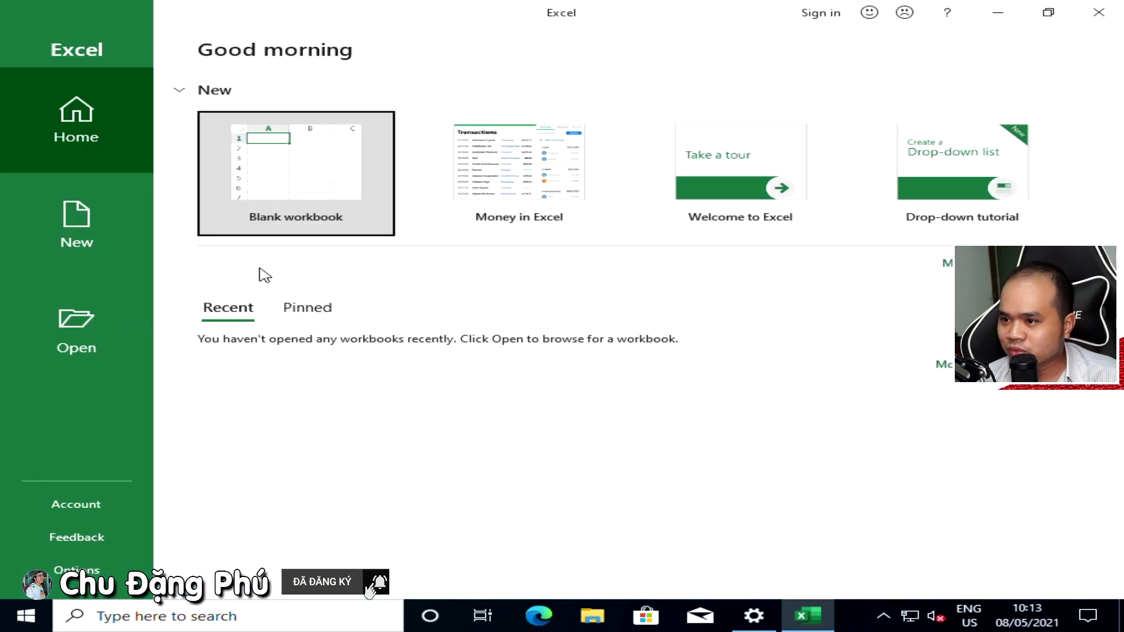
left_click(79, 502)
left_click(1099, 12)
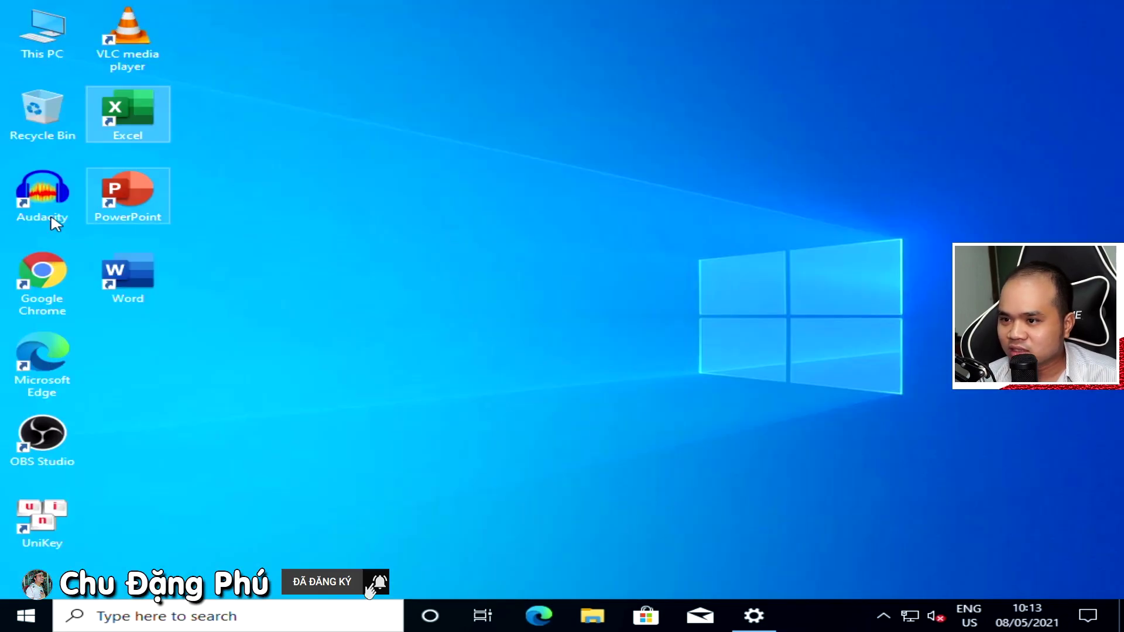
double_click(139, 221)
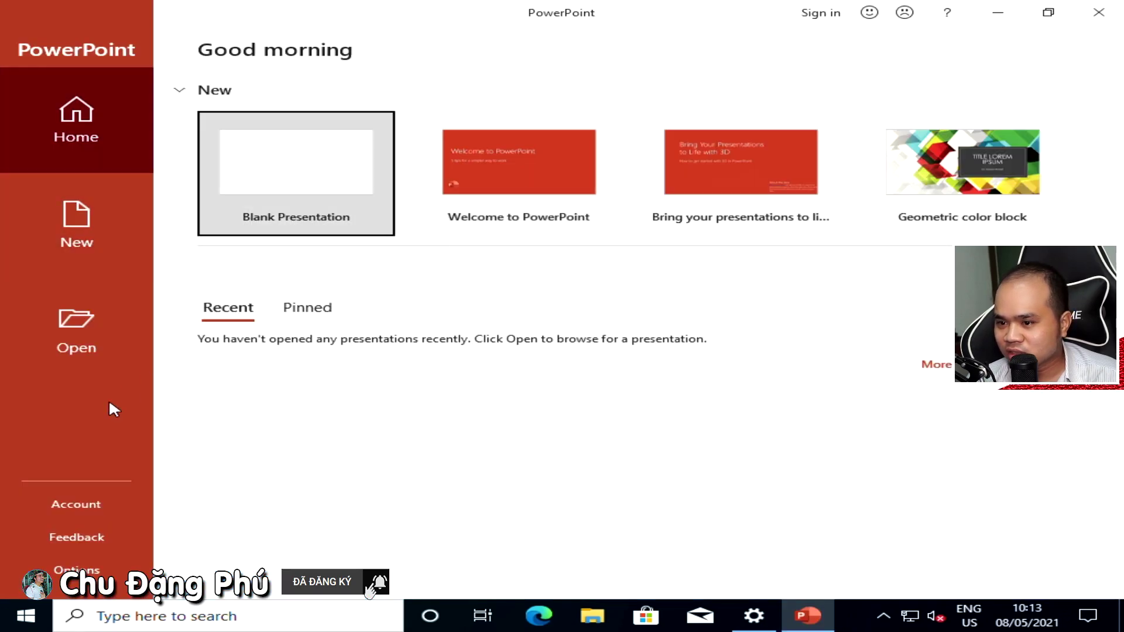
left_click(76, 503)
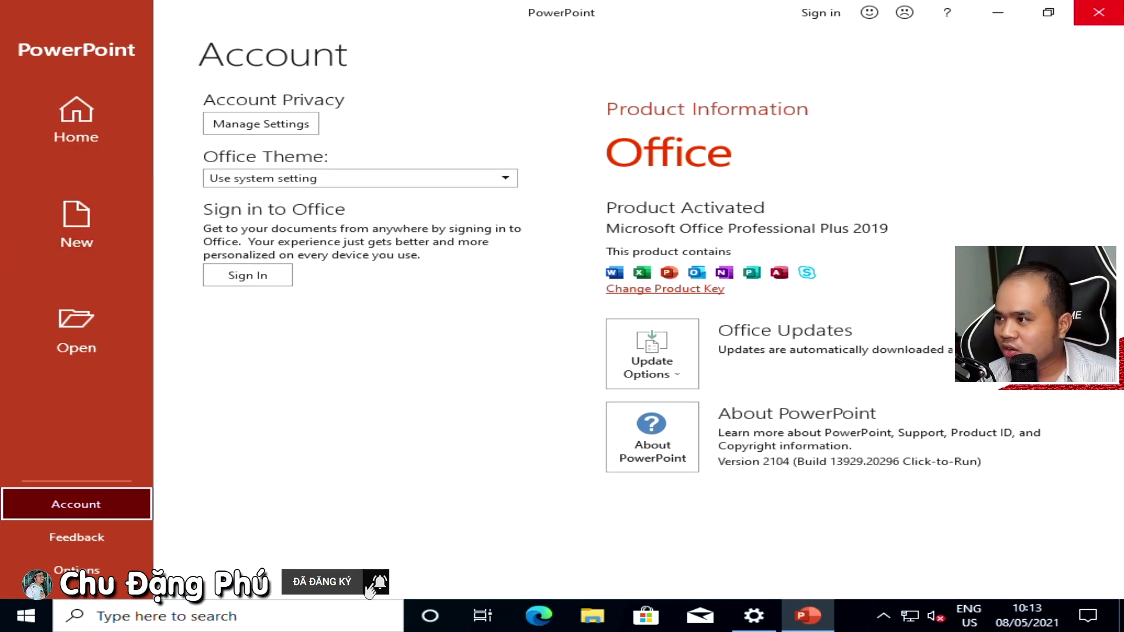
left_click(1098, 13)
Test that VLC media player and OBS Studio start, closing each one
double_click(147, 55)
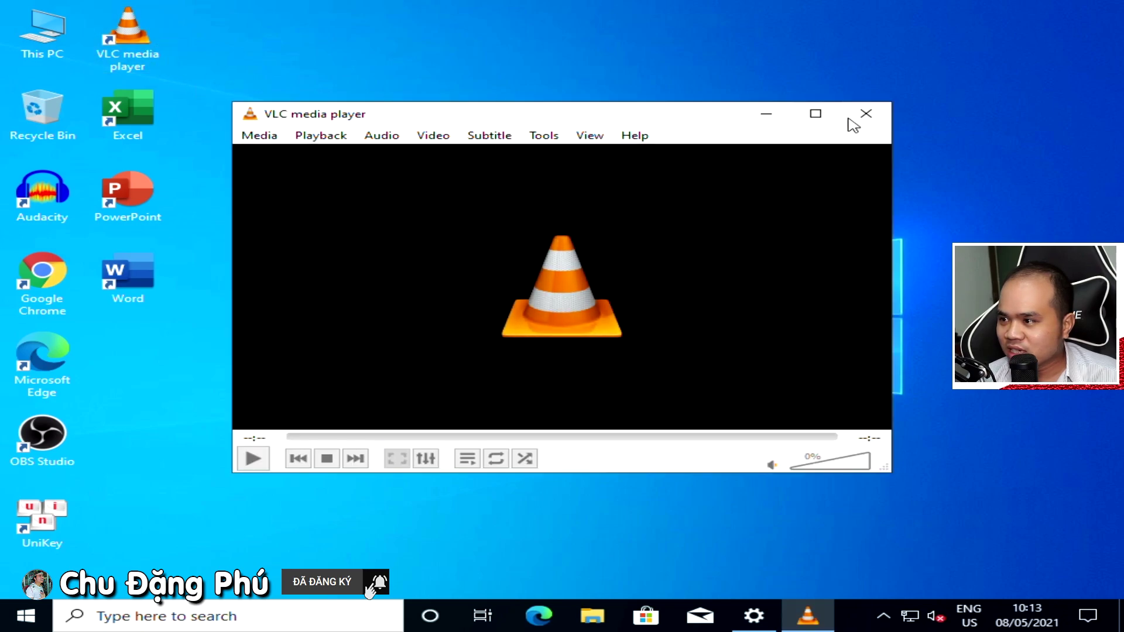
left_click(866, 113)
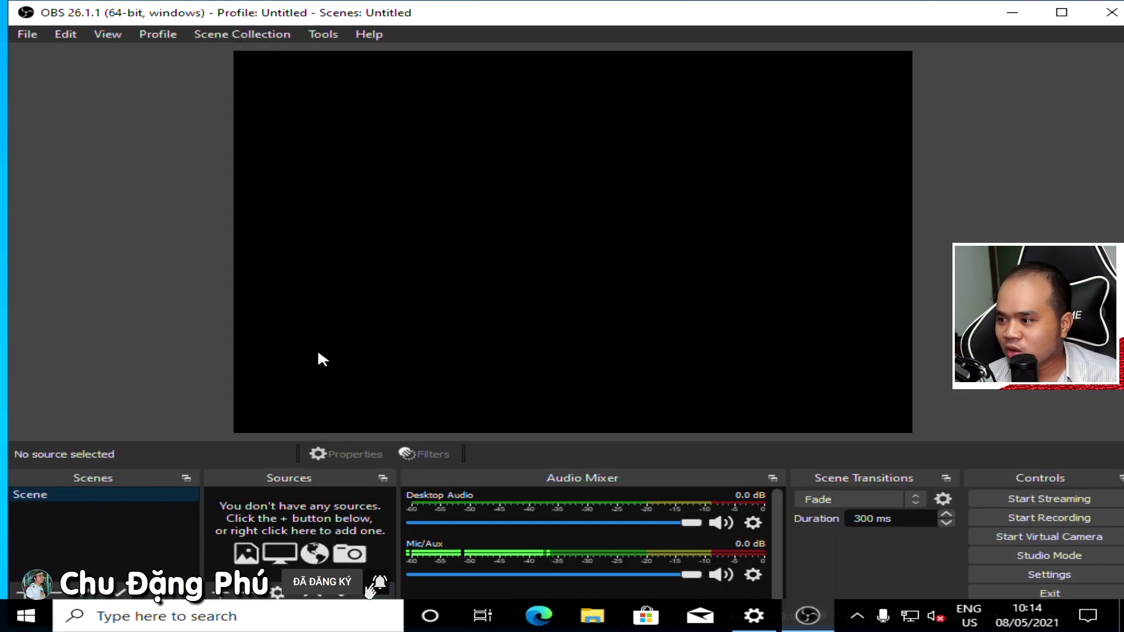
left_click(1111, 11)
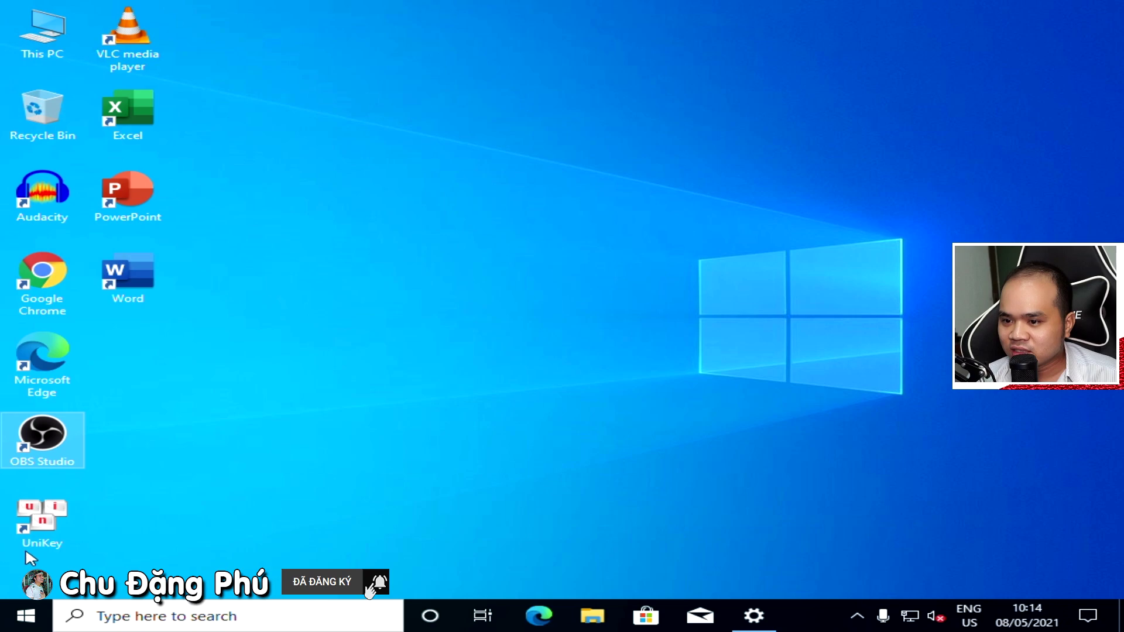
Launch UniKey to check that it is running and view its settings window, and close it
double_click(40, 527)
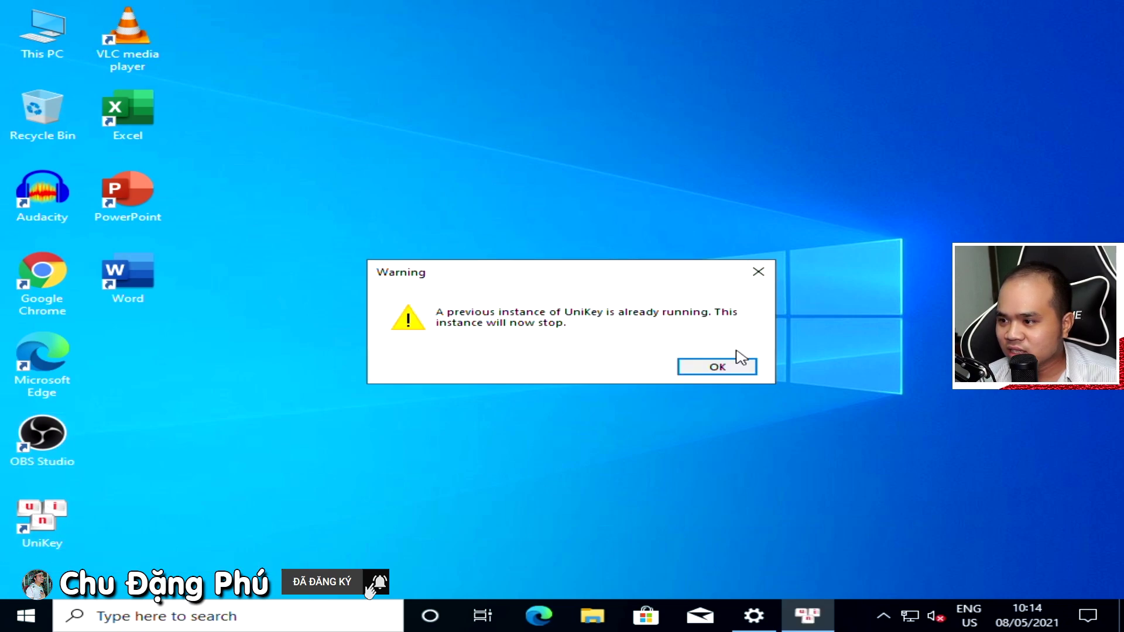
left_click(725, 366)
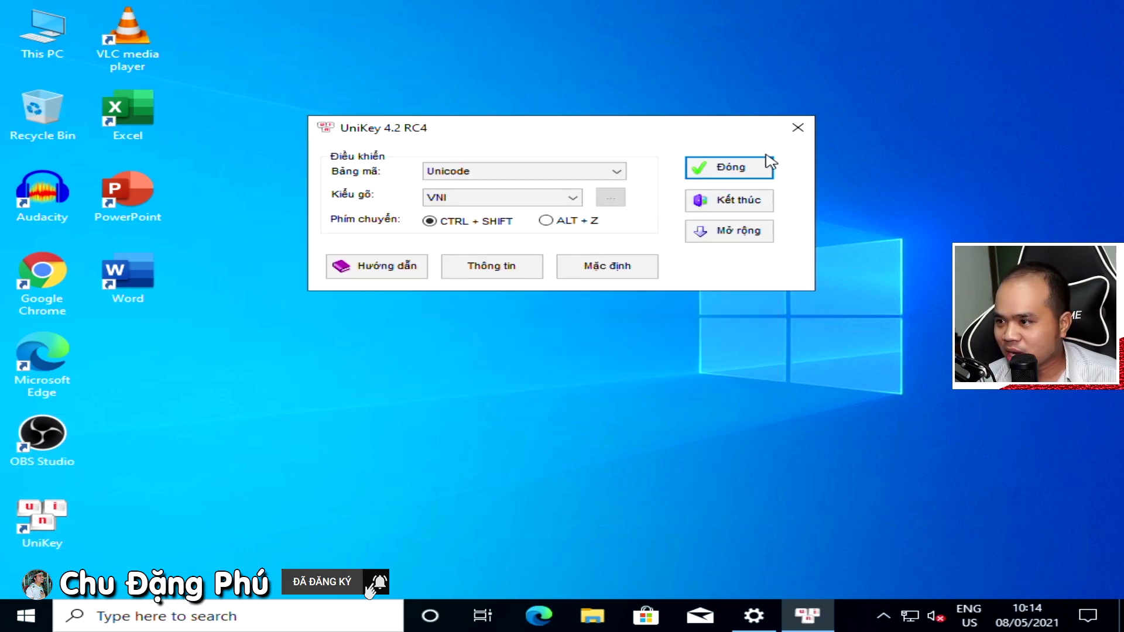
left_click(722, 169)
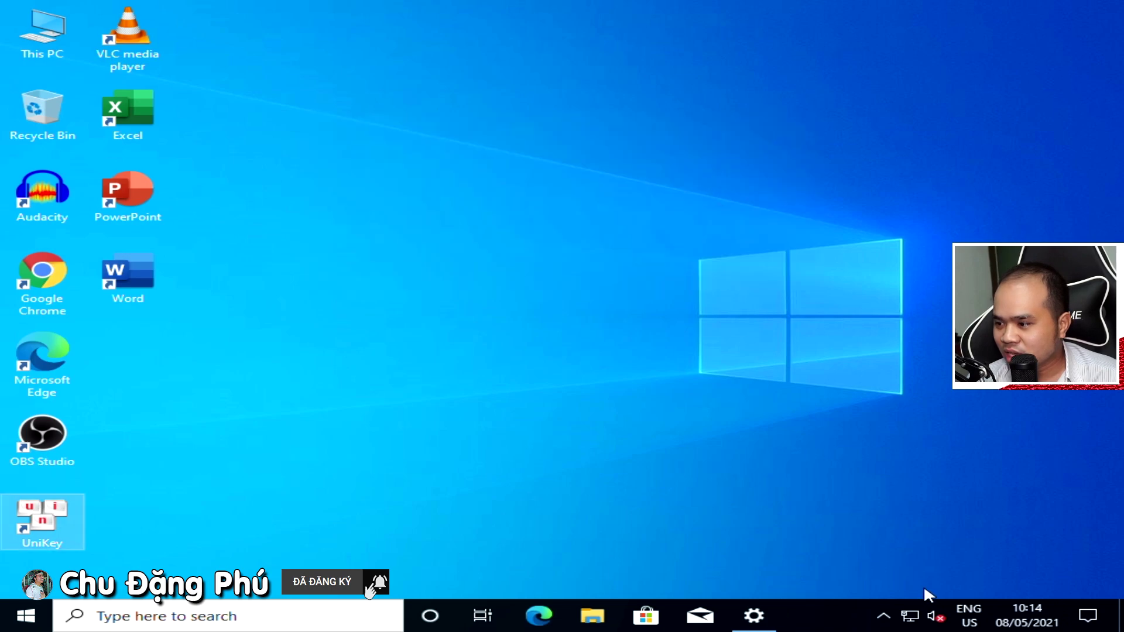
left_click(884, 616)
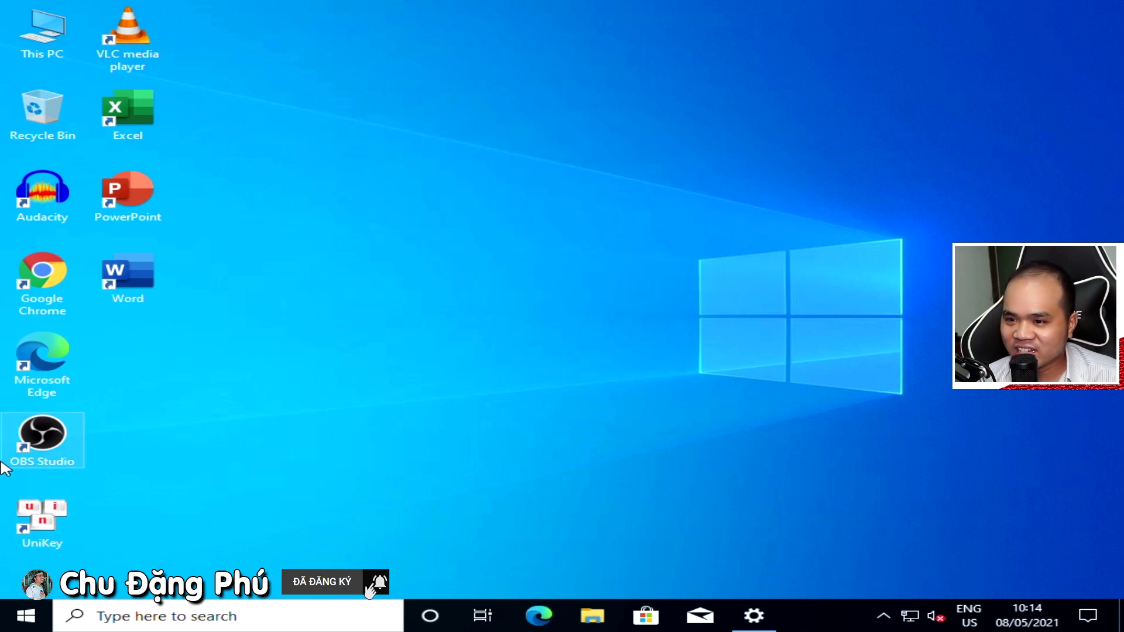
Test that Google Chrome and Audacity start, closing each one
double_click(32, 271)
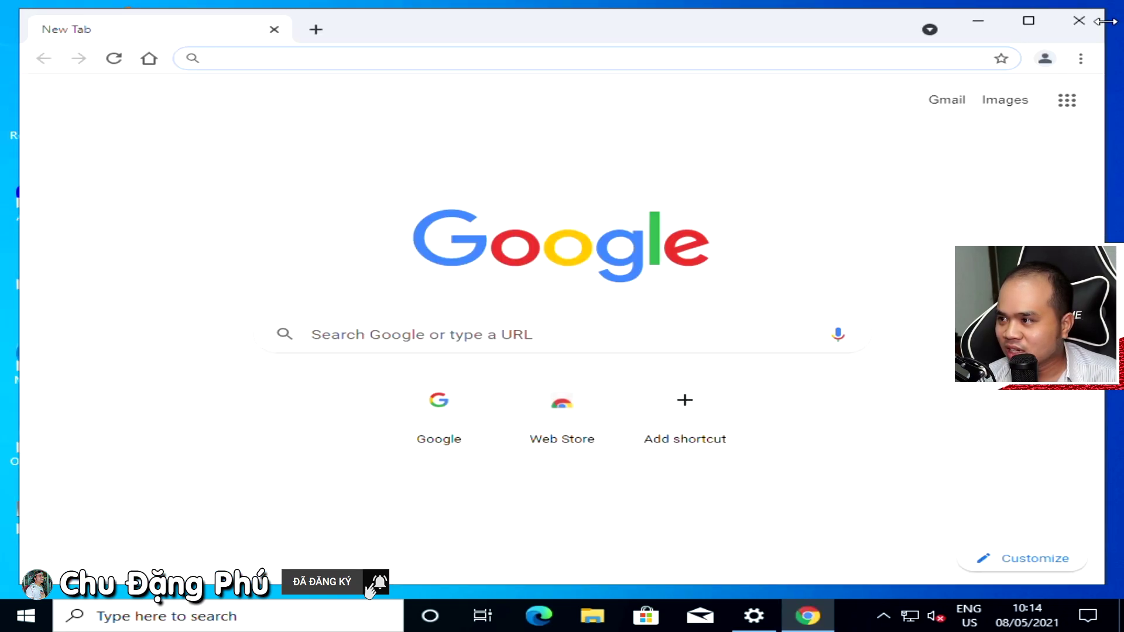
left_click(1079, 21)
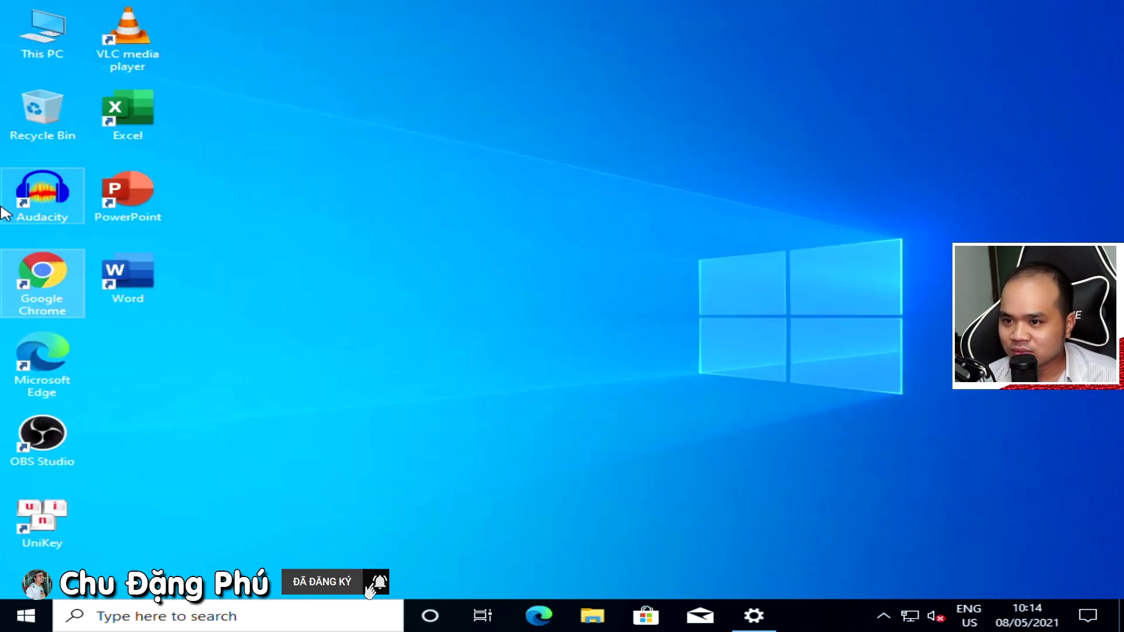
double_click(37, 222)
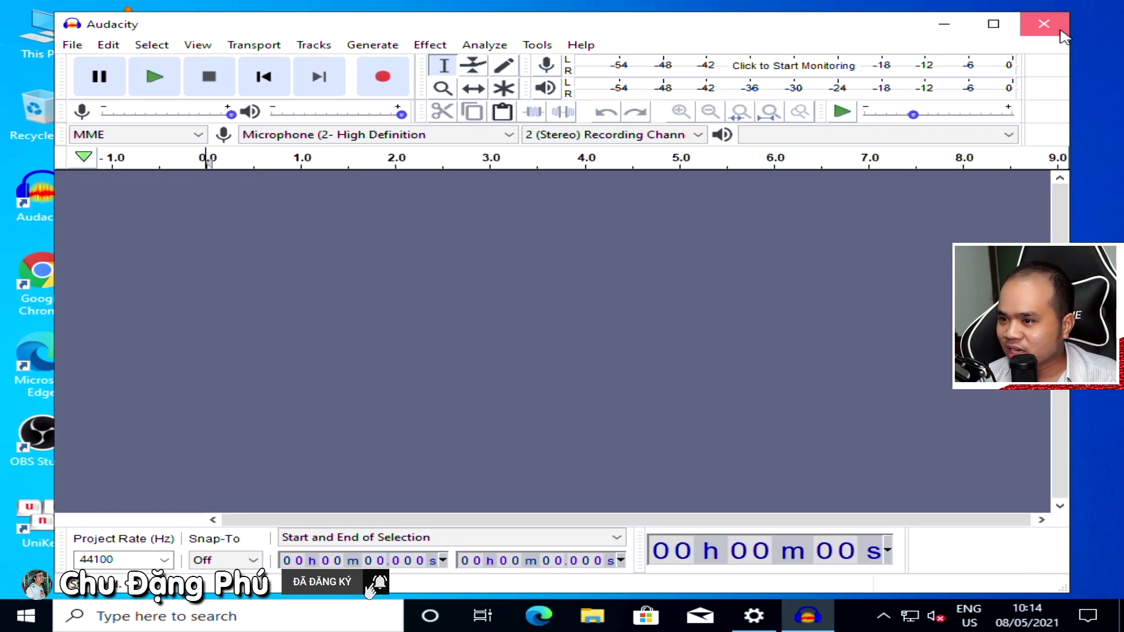
left_click(1044, 23)
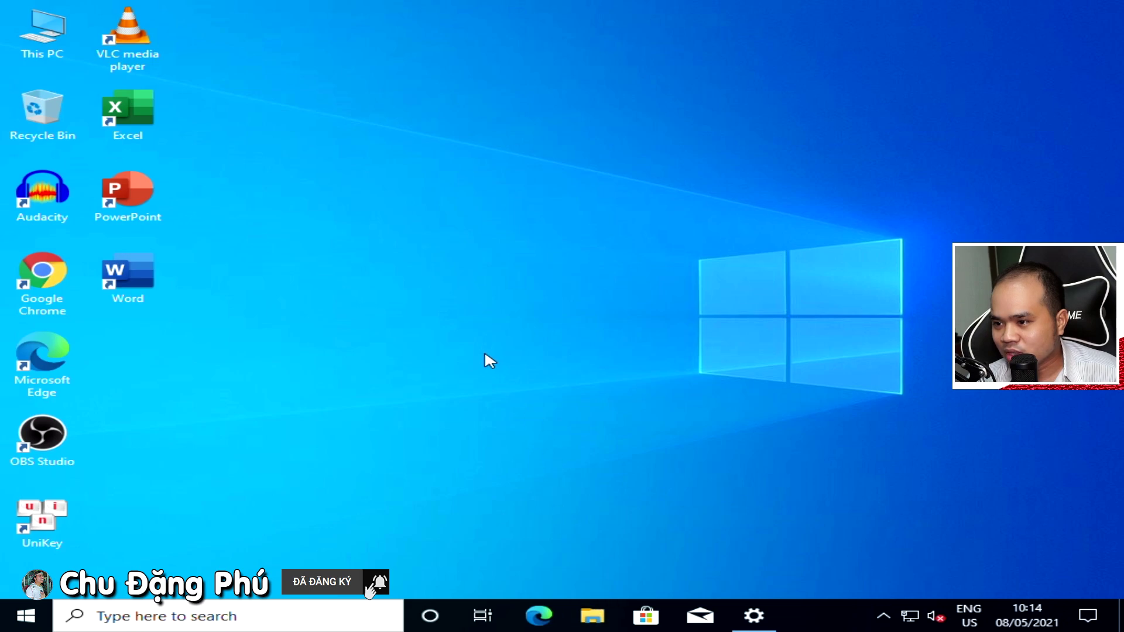
Open File Explorer on This PC and check the download progress of the pending updates in Windows Update
left_click(754, 616)
key("super+e")
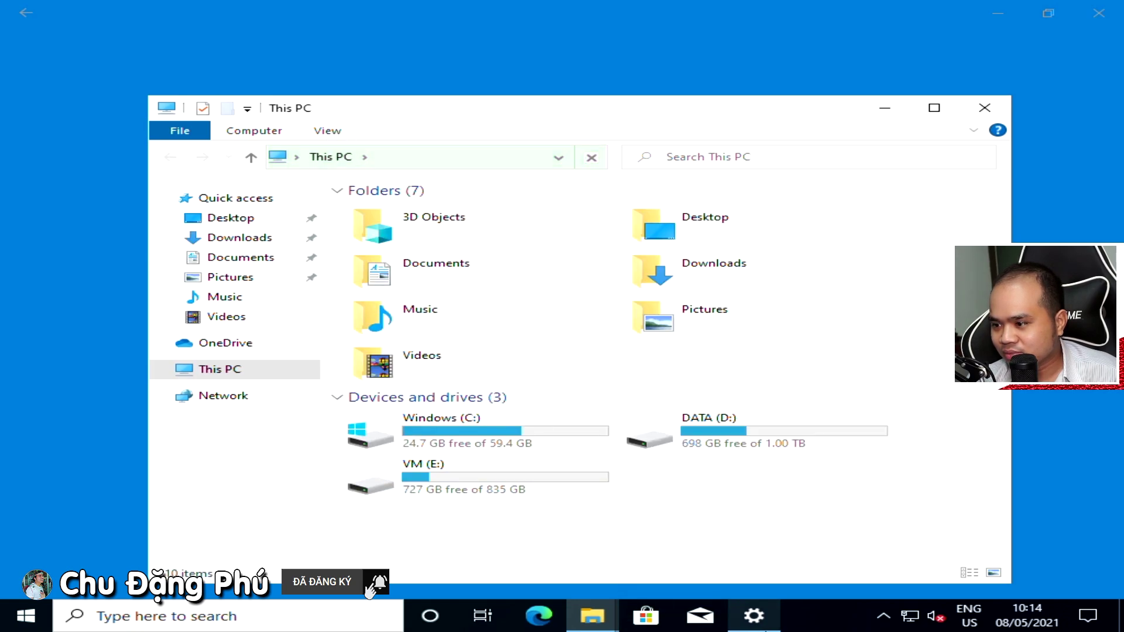
left_click(767, 624)
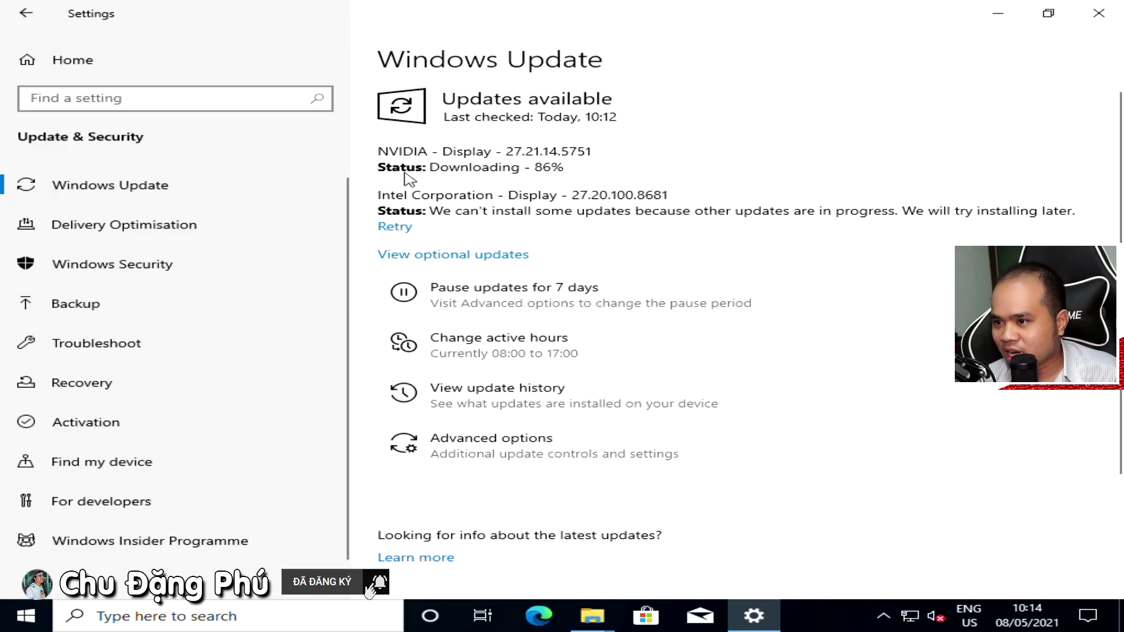
View the properties of the Windows (C:) drive to check its used space and capacity, and close them
left_click(592, 616)
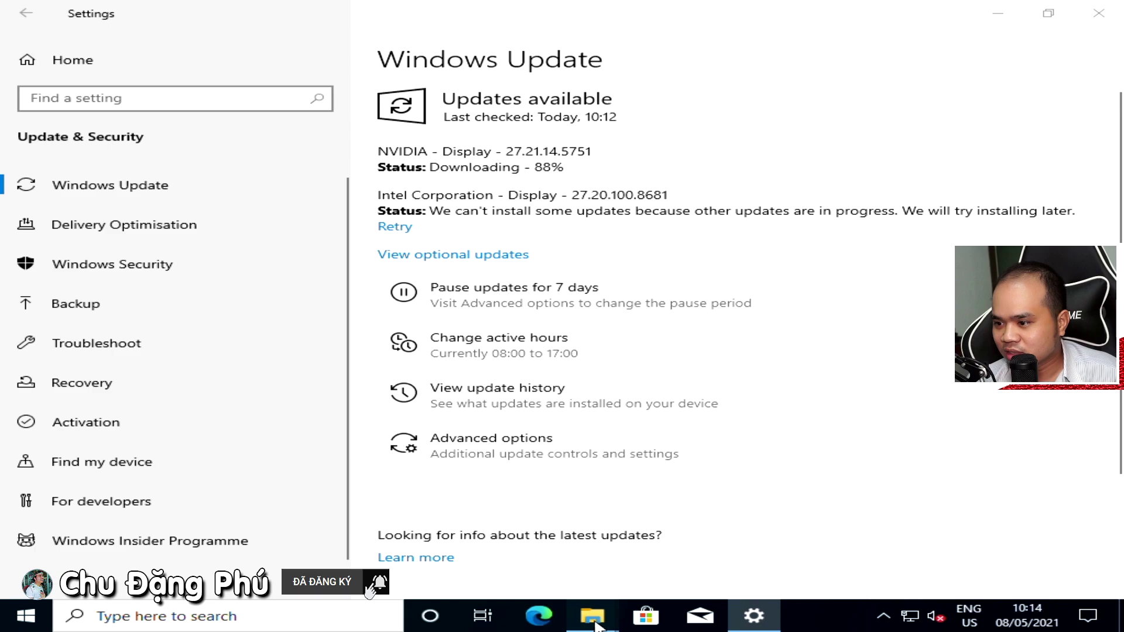
left_click(799, 464)
left_click(609, 485)
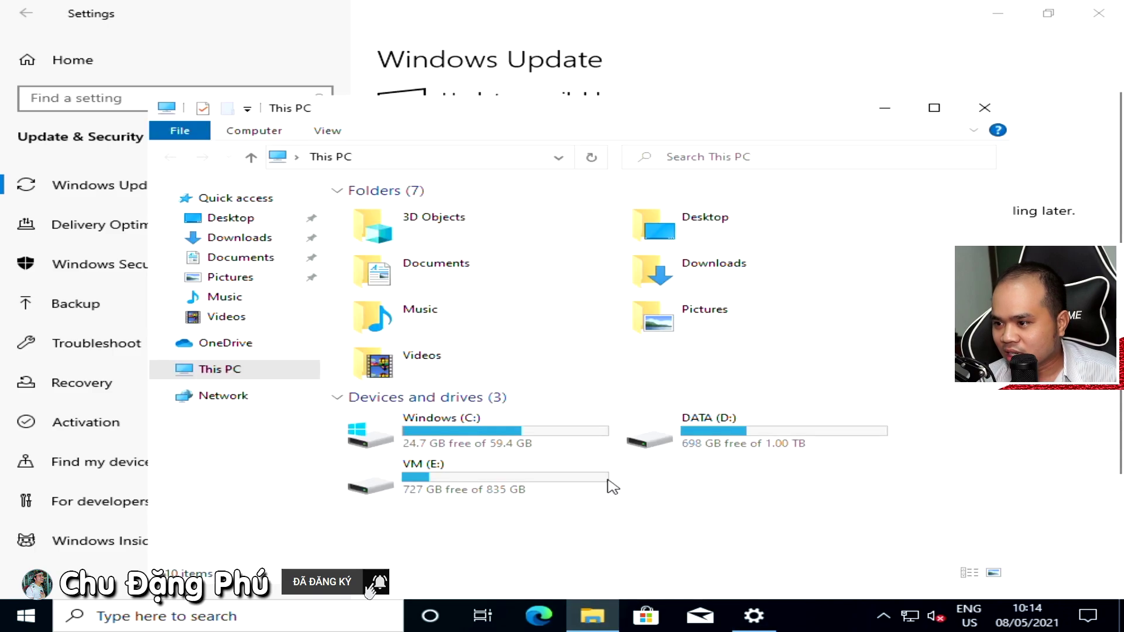
right_click(445, 427)
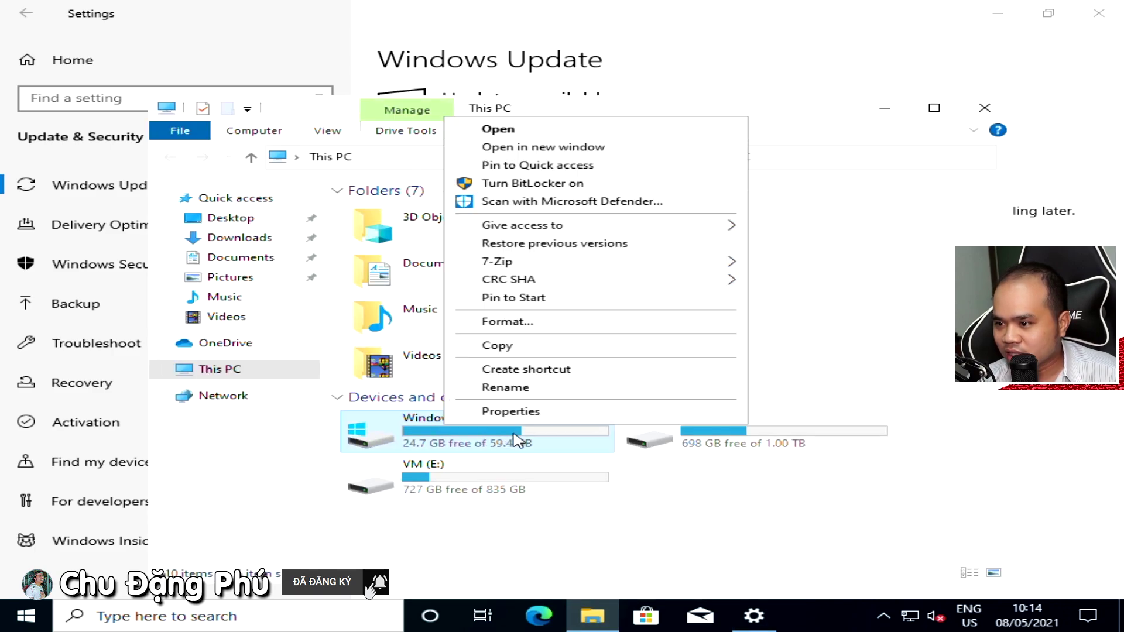
left_click(525, 415)
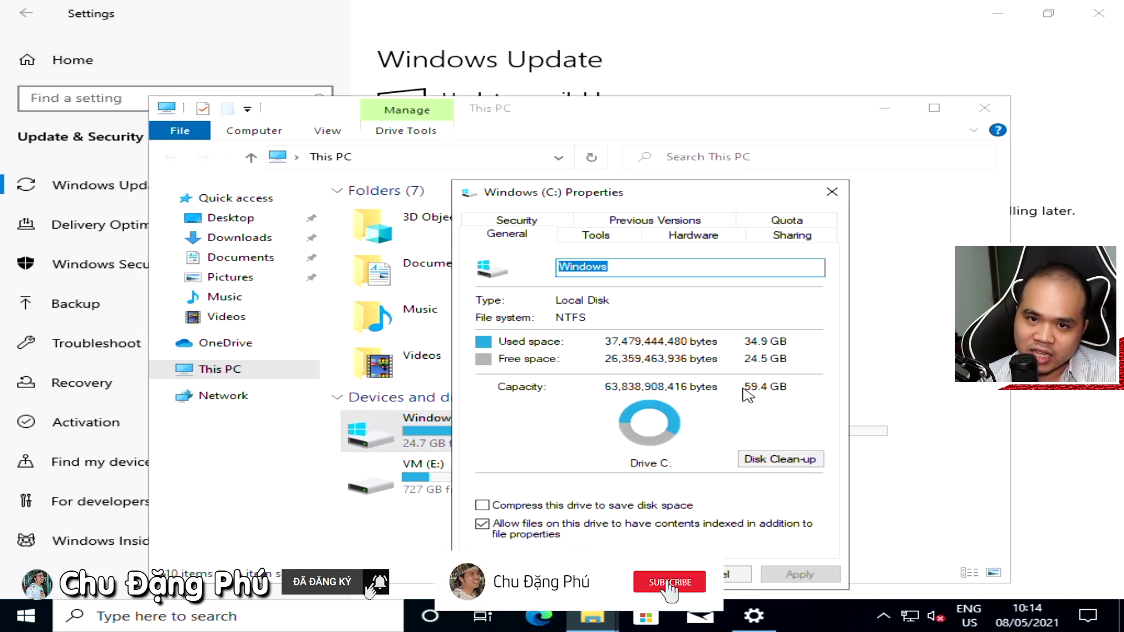
left_click(713, 575)
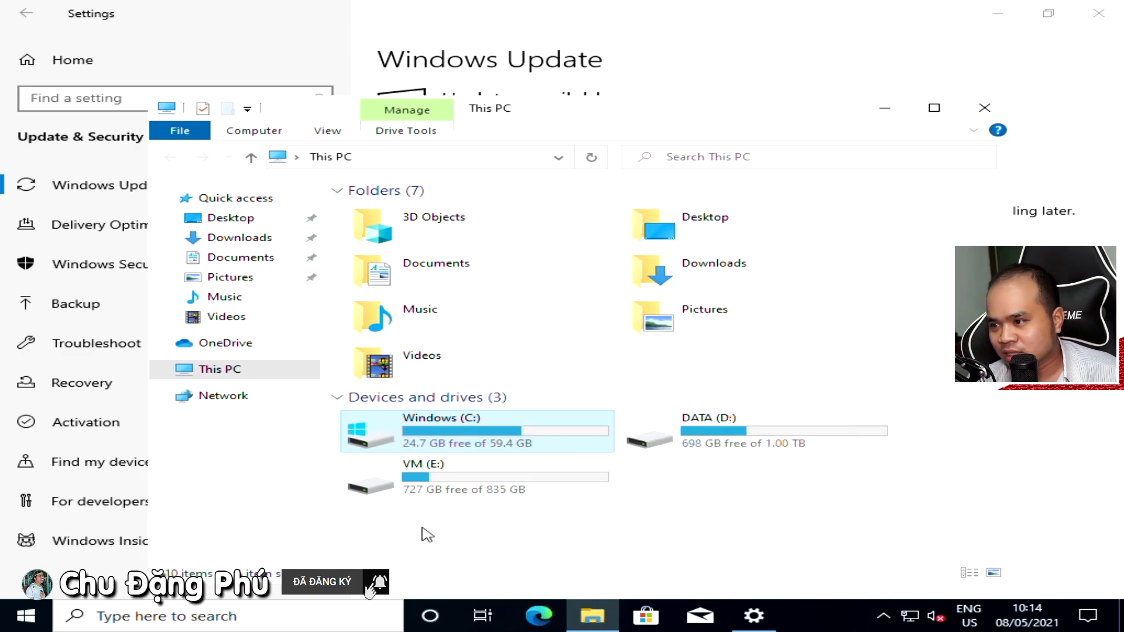
Examine CPU, memory and disk usage in Task Manager, and close both it and File Explorer
right_click(825, 626)
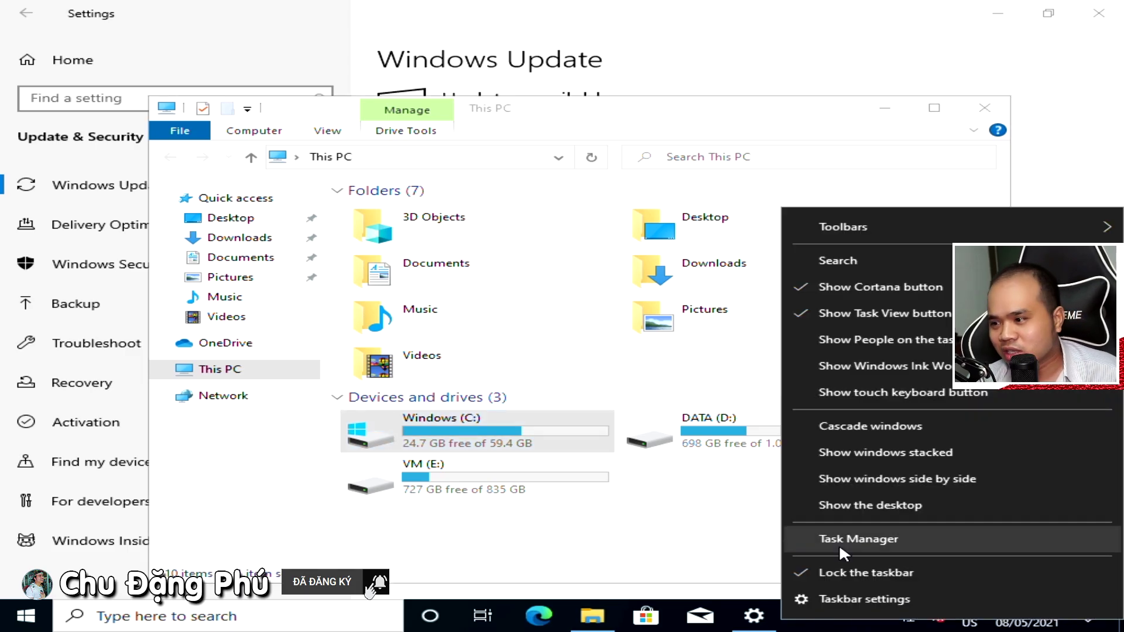
left_click(844, 541)
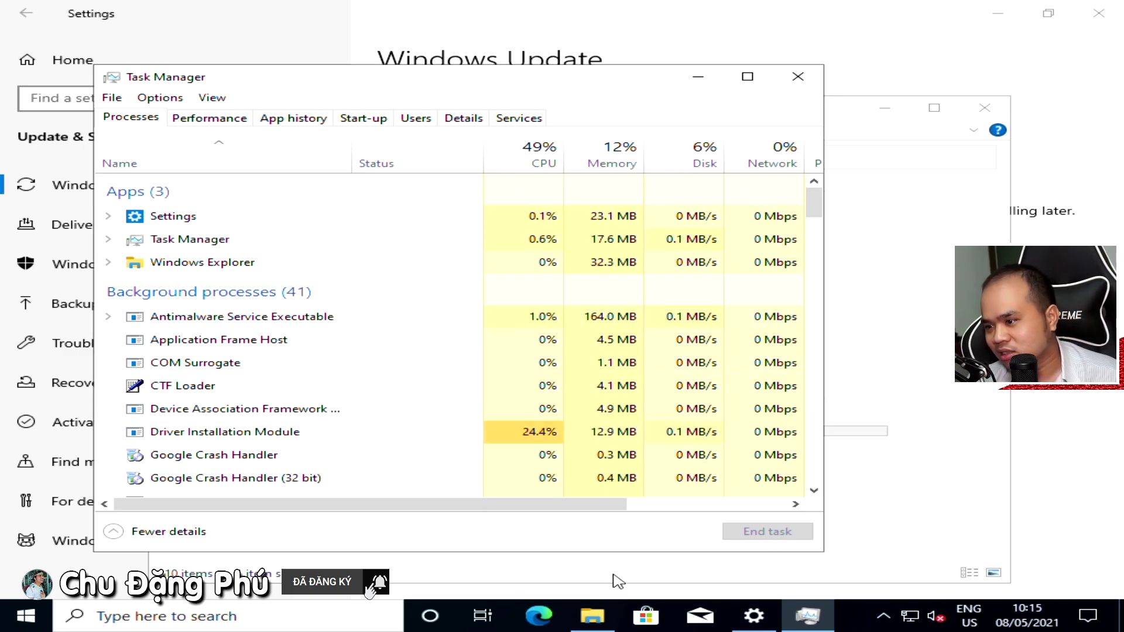
left_click(798, 77)
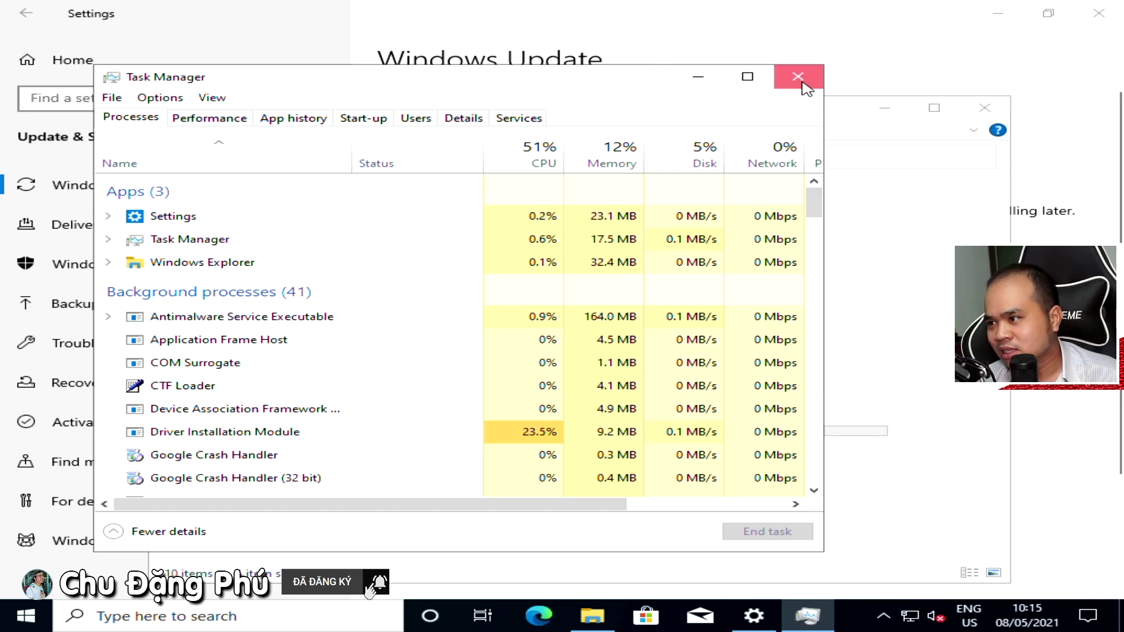
left_click(984, 108)
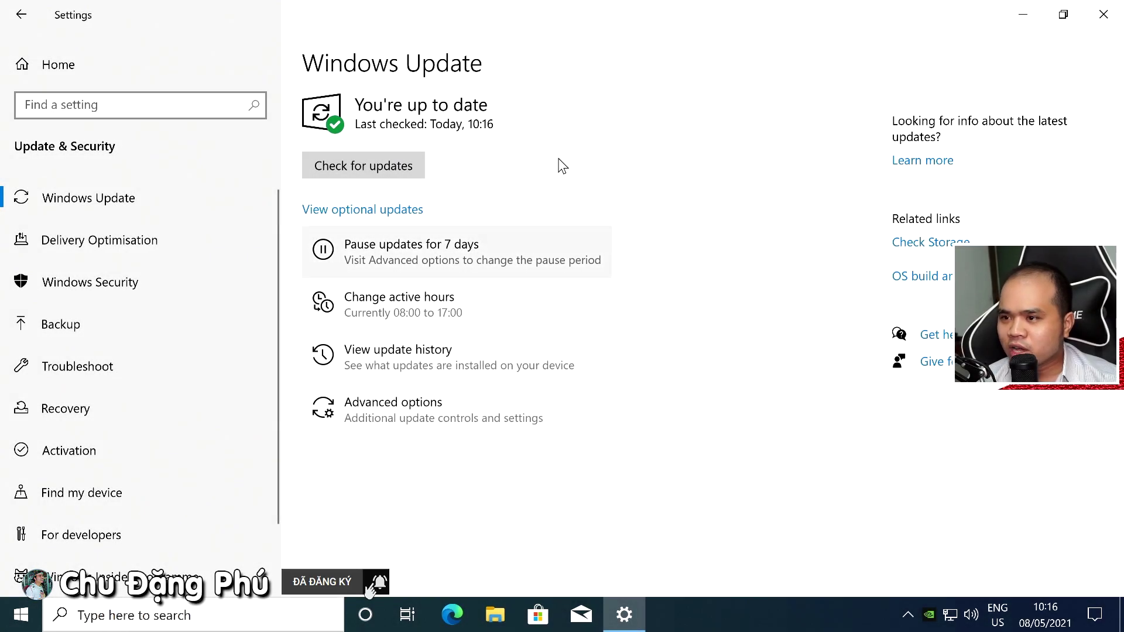
Check for Windows updates again and close Settings
left_click(358, 168)
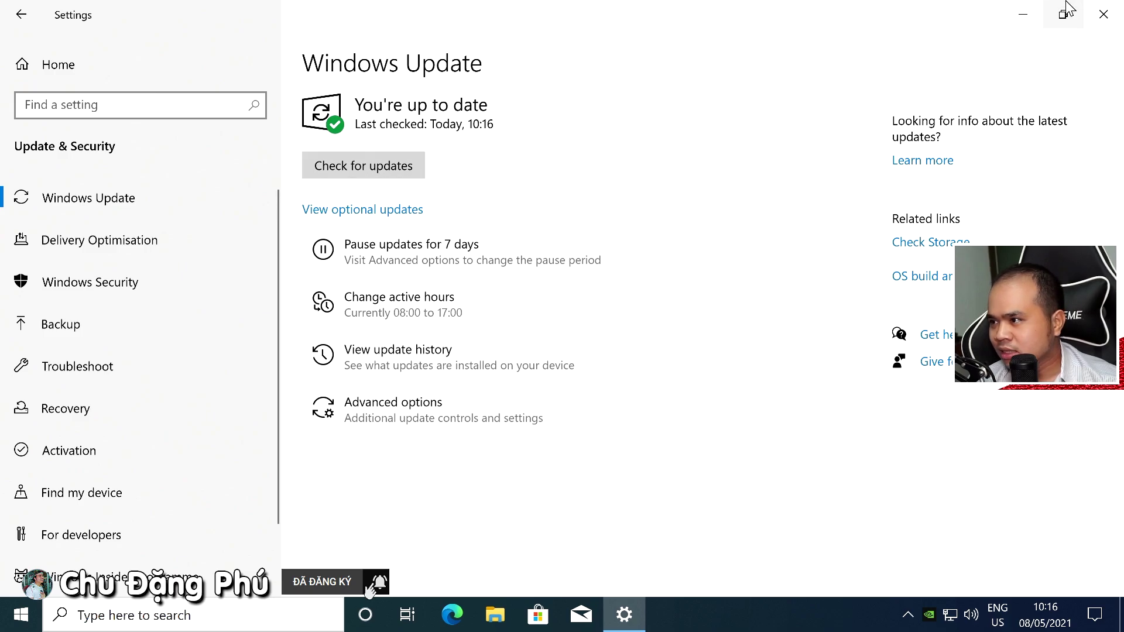
left_click(1103, 14)
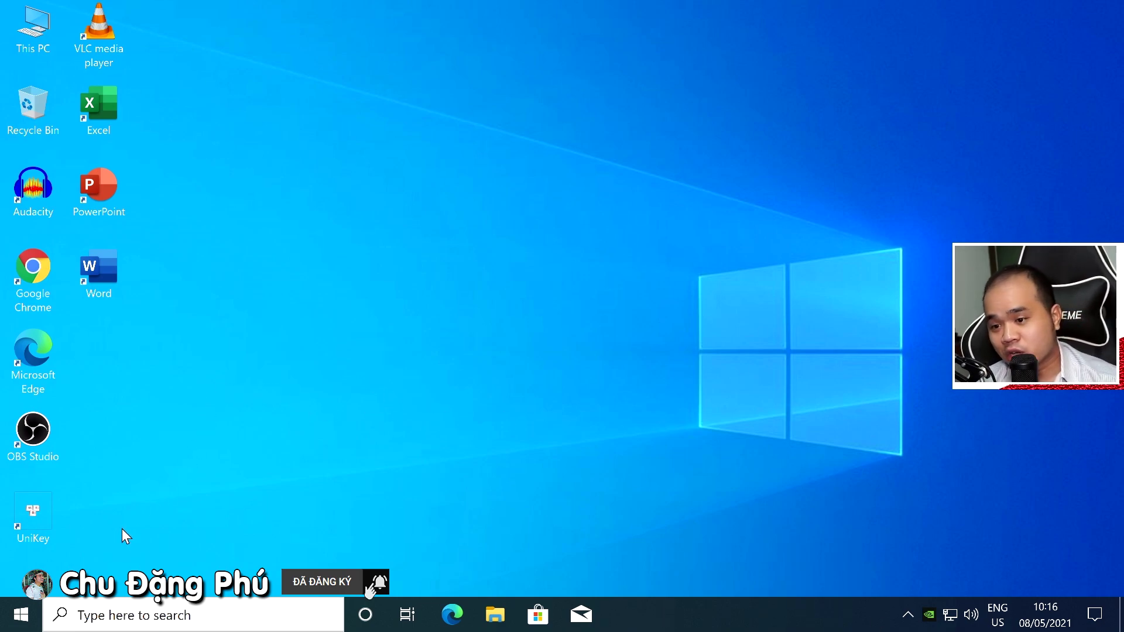
Restart the PC after the updates
right_click(21, 615)
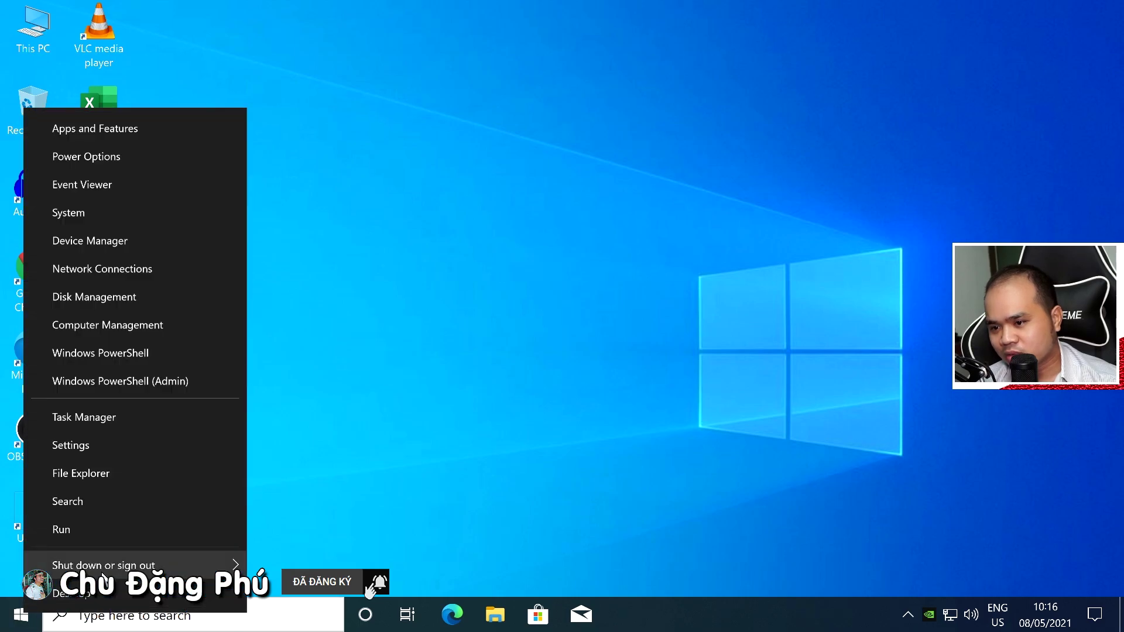
mouse_move(223, 565)
left_click(287, 563)
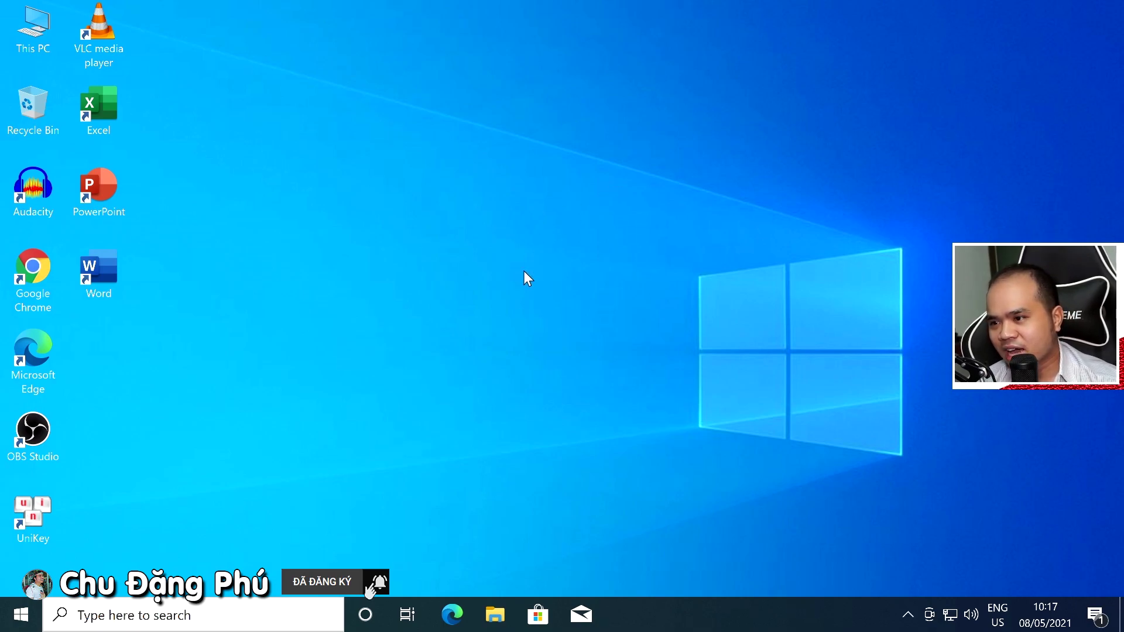
Look over the installed apps and tiles in the Start menu and close it
left_click(21, 614)
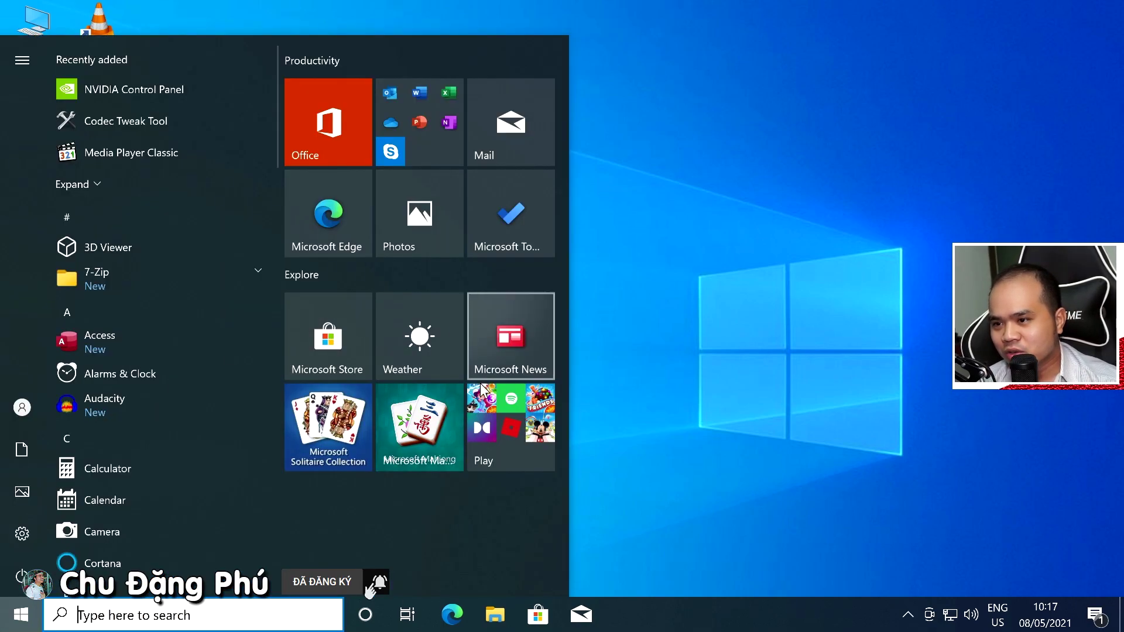
key("super")
key("super")
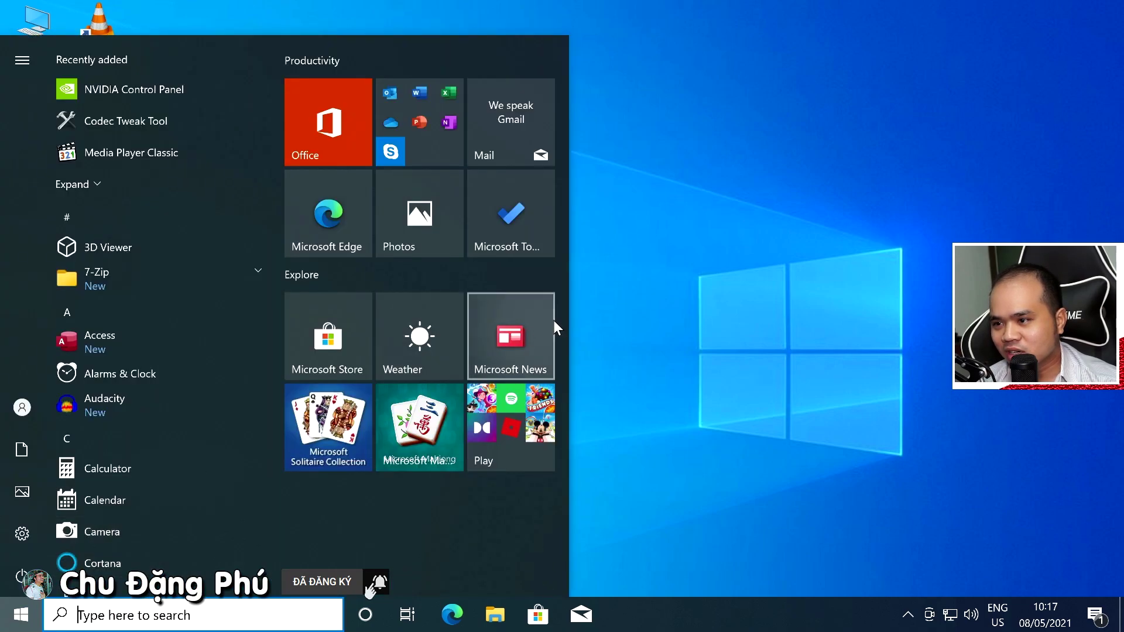
key("super")
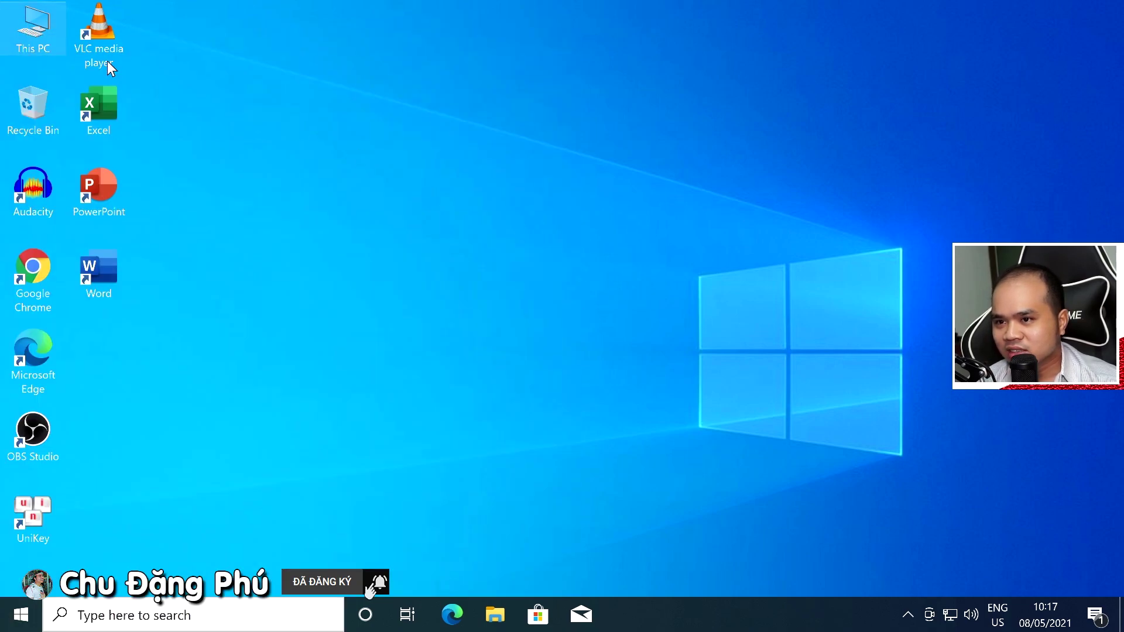
Open Computer Management for this PC, show Device Manager and expand the display adaptors
double_click(41, 36)
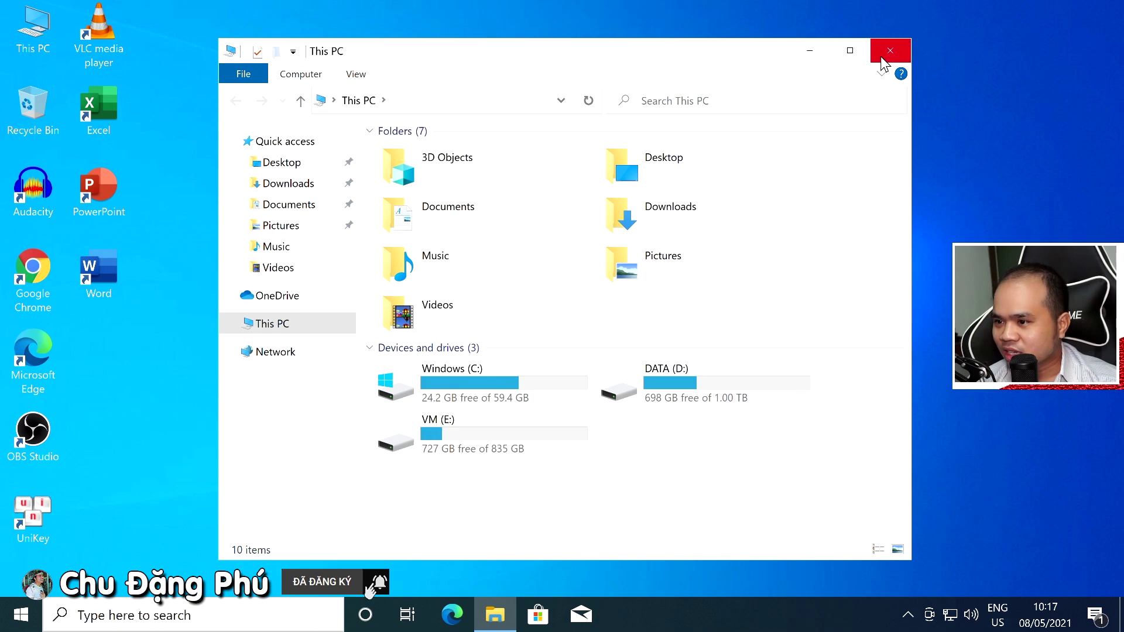
right_click(269, 324)
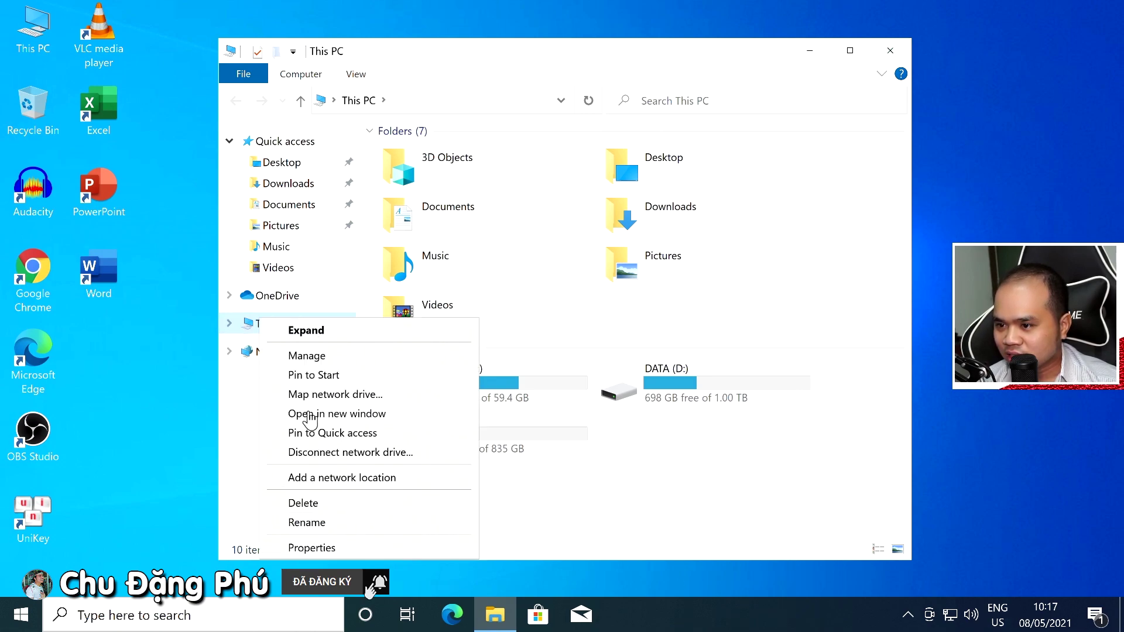
left_click(303, 363)
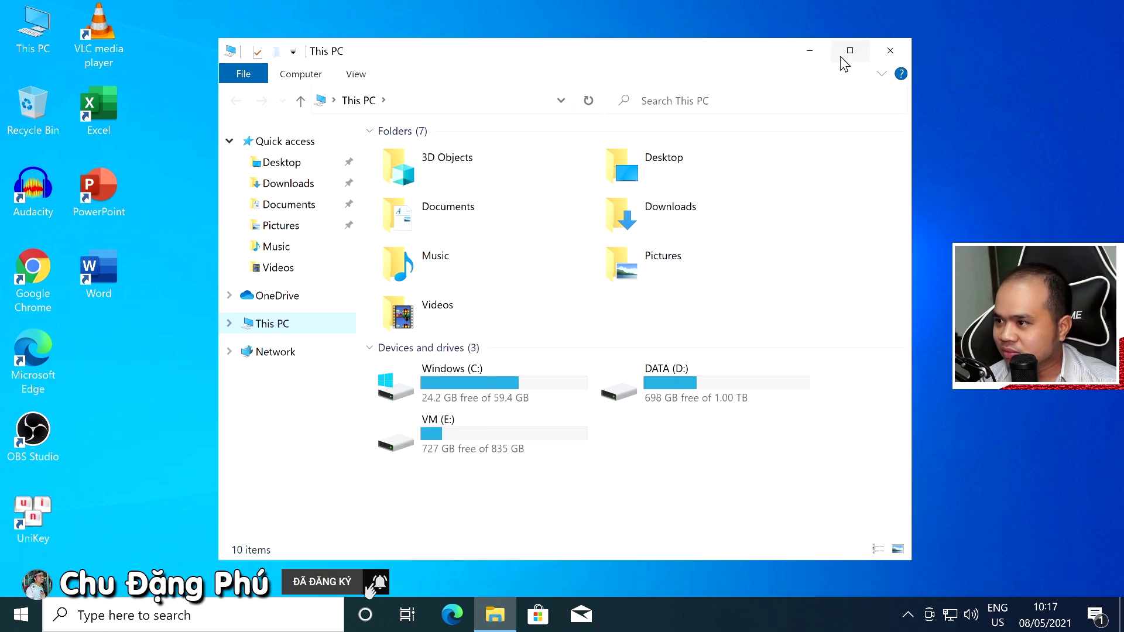
left_click(811, 51)
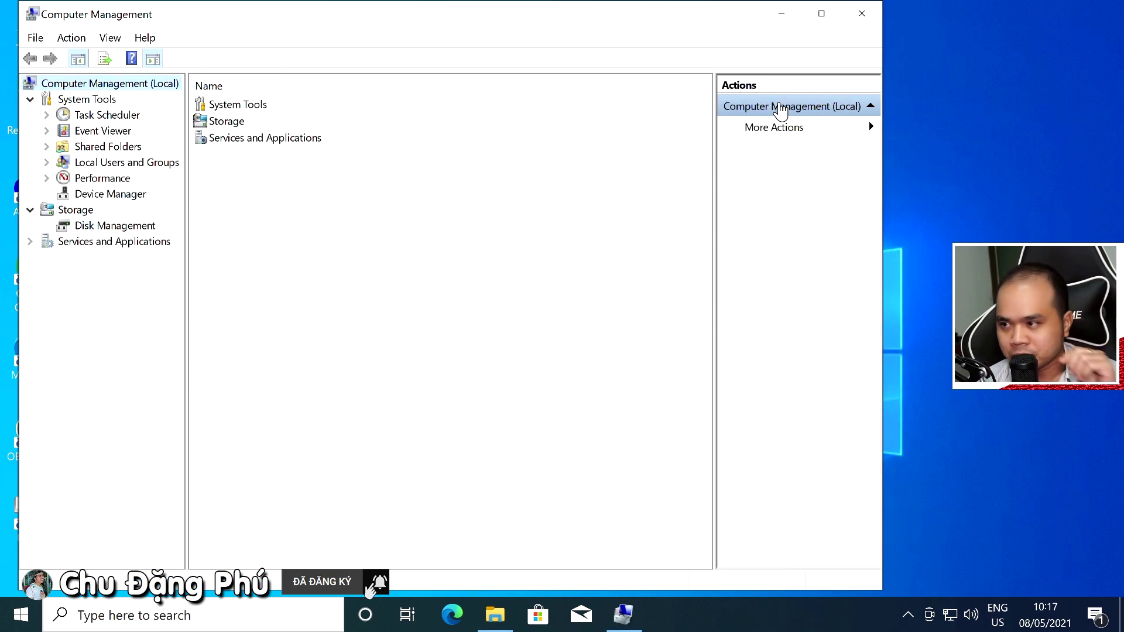
left_click(92, 195)
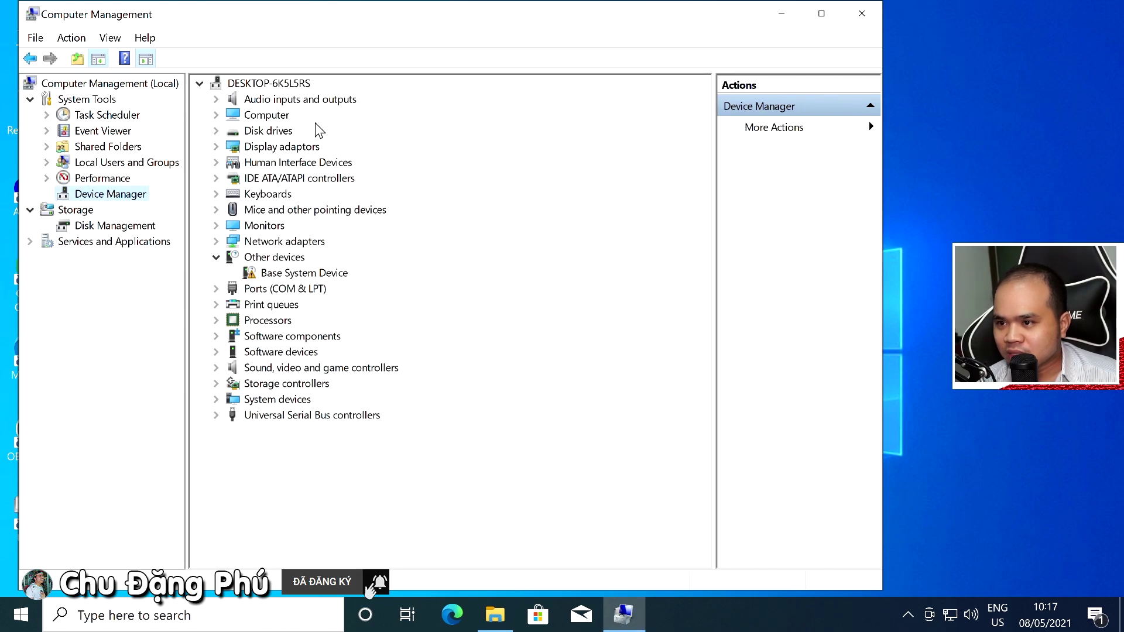
double_click(282, 147)
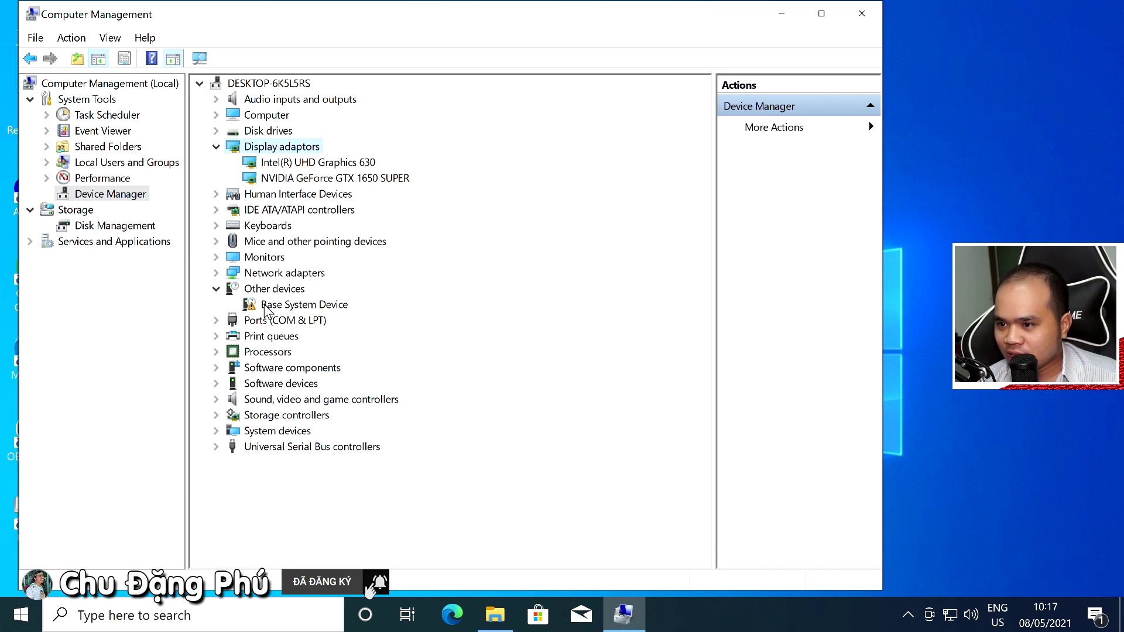
Update the Base System Device driver manually from the DriverBackup folder inside DRIVER on DATA (D:)
right_click(310, 305)
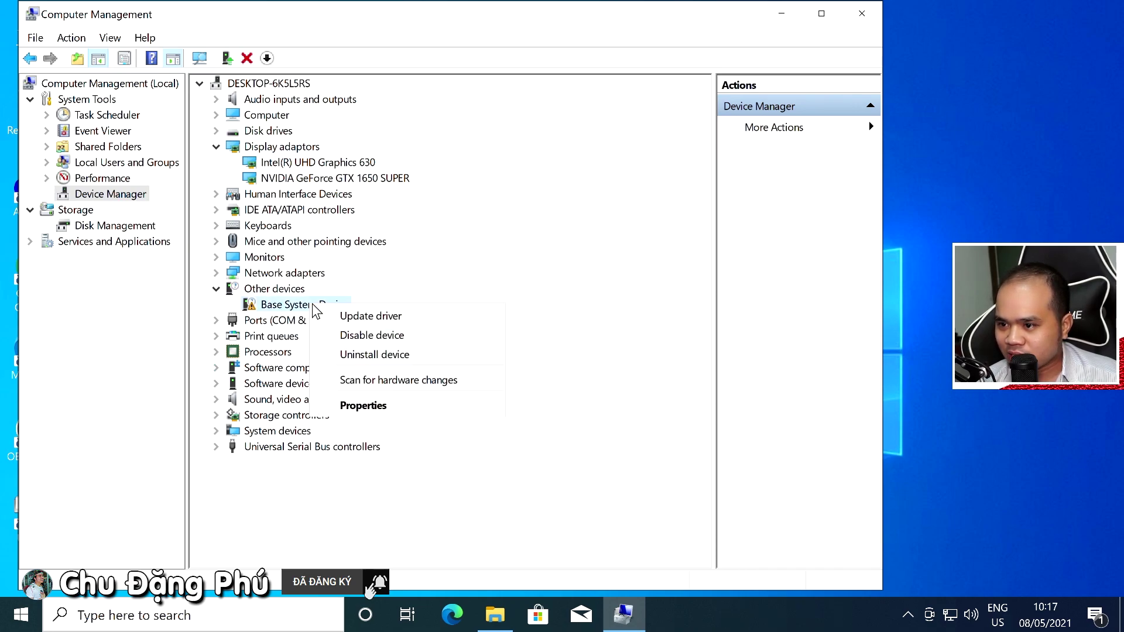
left_click(366, 314)
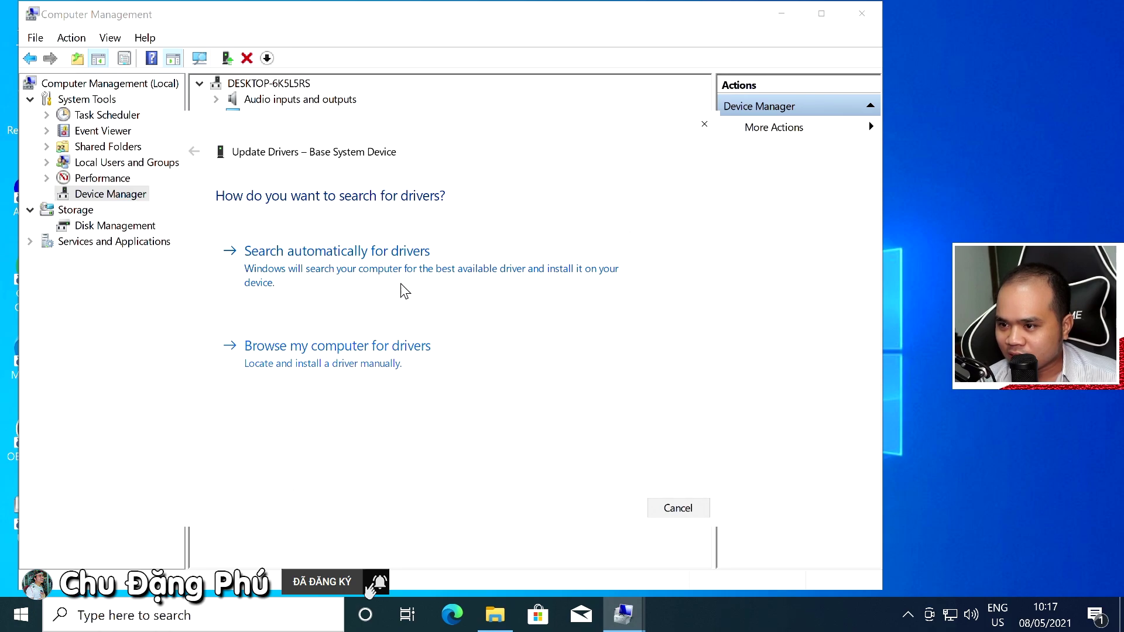
left_click(328, 348)
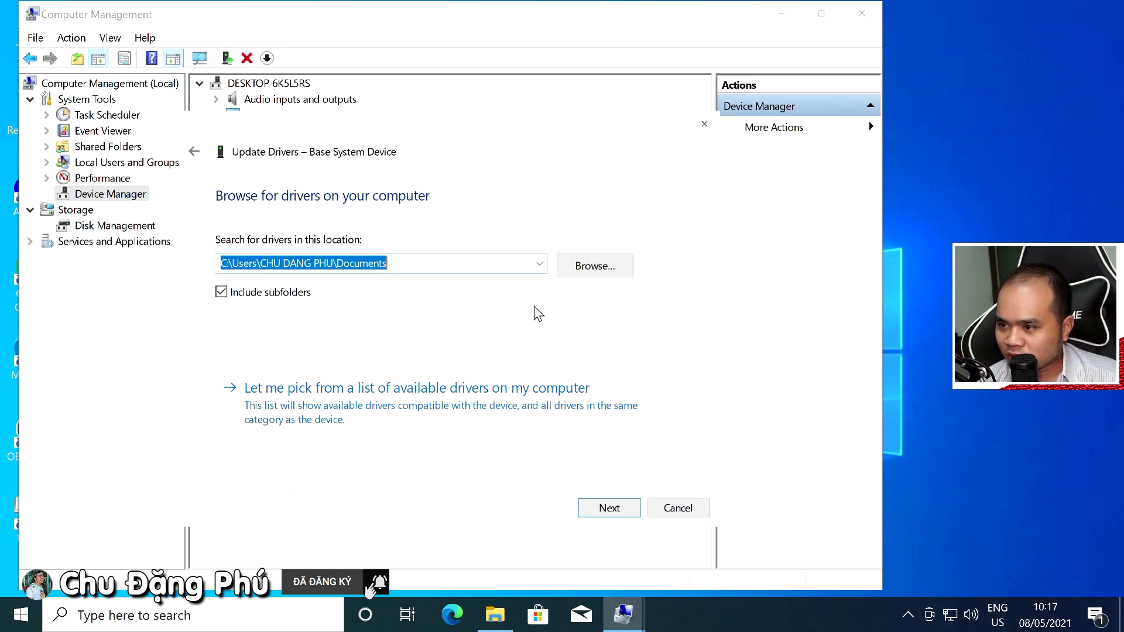
left_click(584, 265)
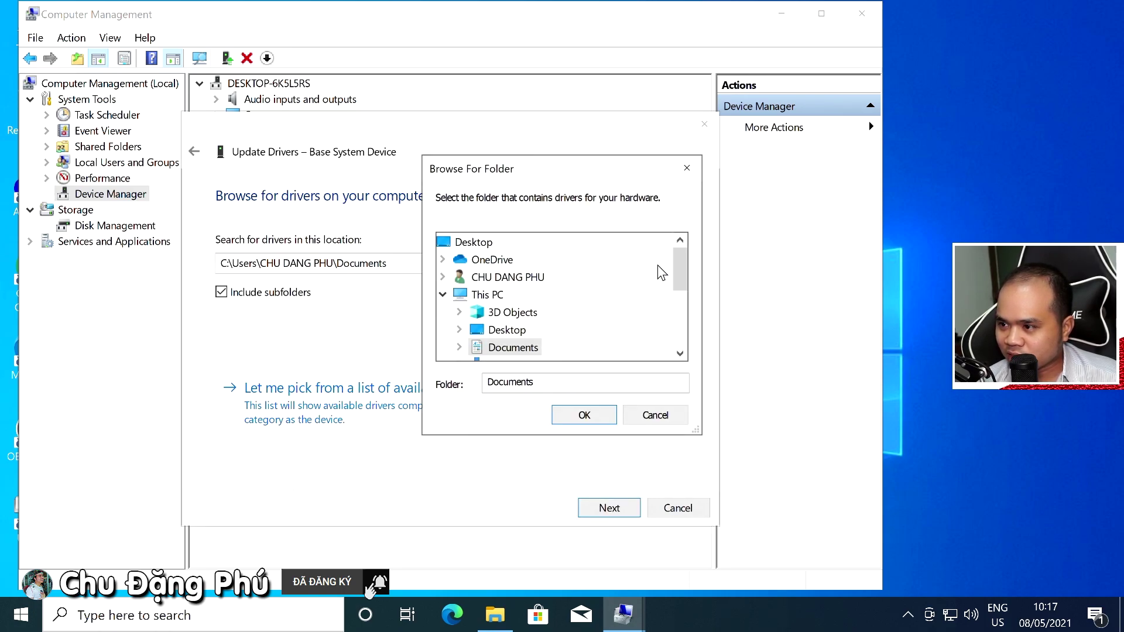
left_click_drag(676, 268, 687, 327)
double_click(529, 293)
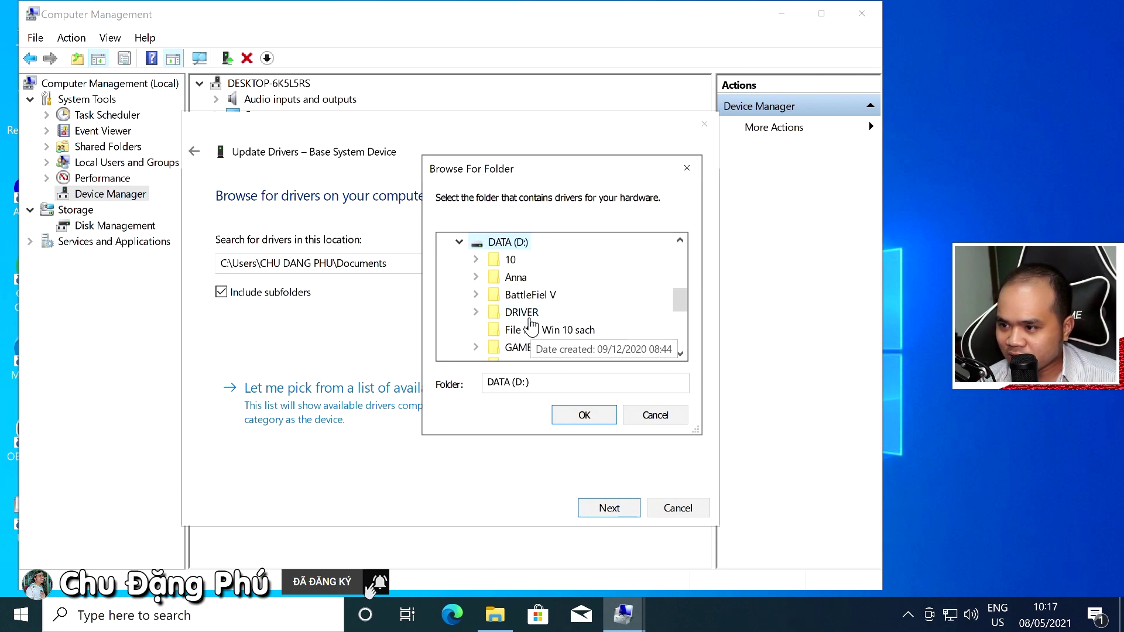
double_click(524, 313)
double_click(548, 253)
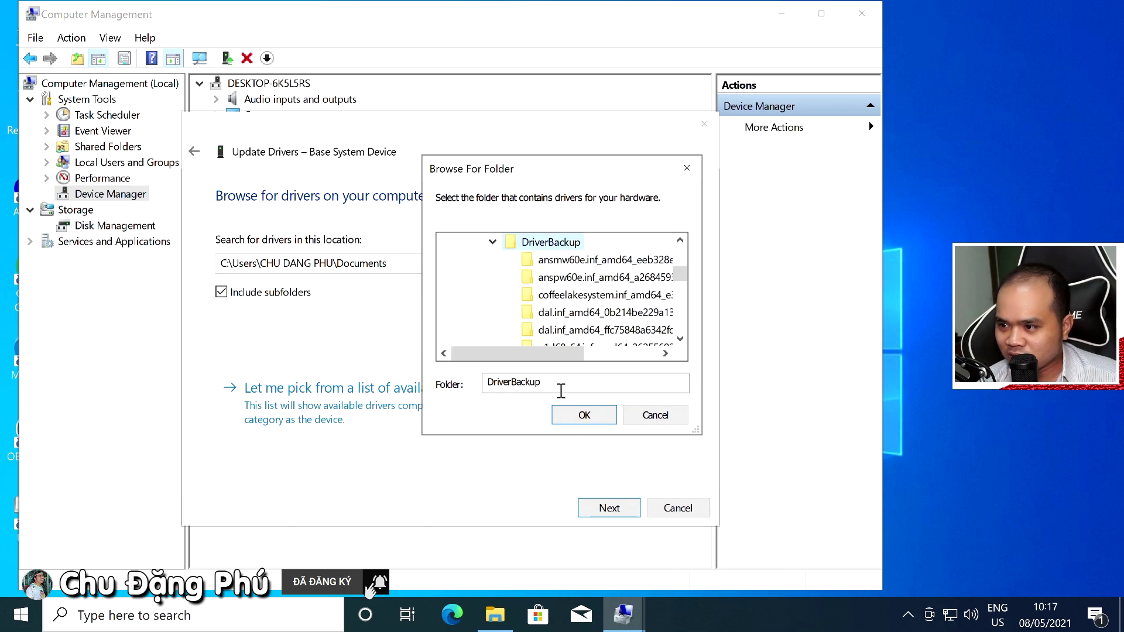
left_click(590, 420)
left_click(606, 507)
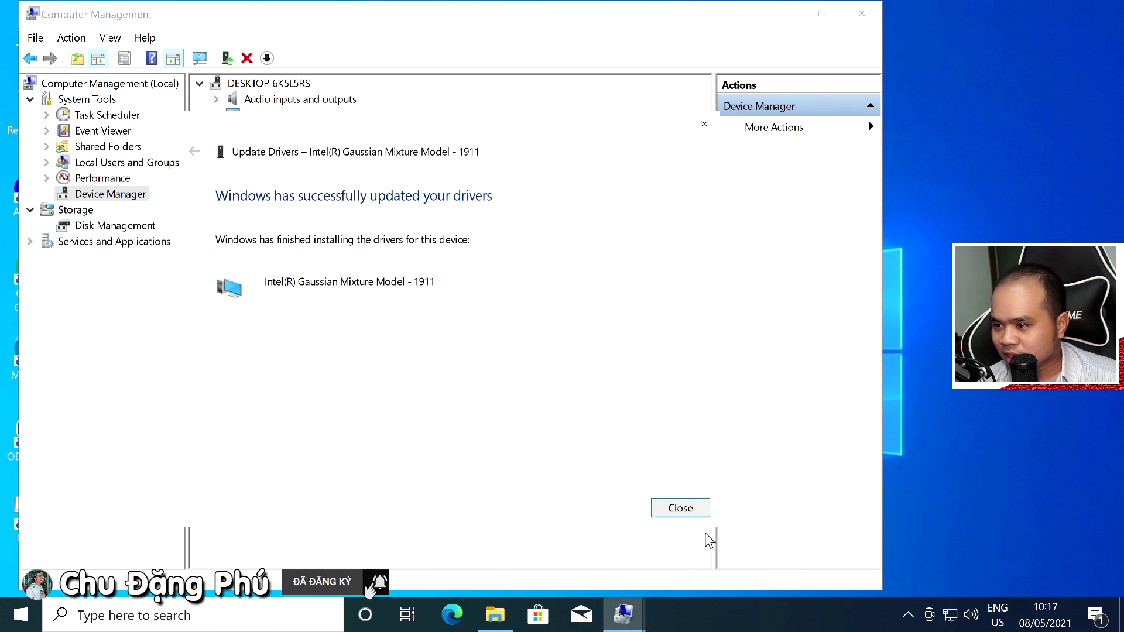
left_click(681, 509)
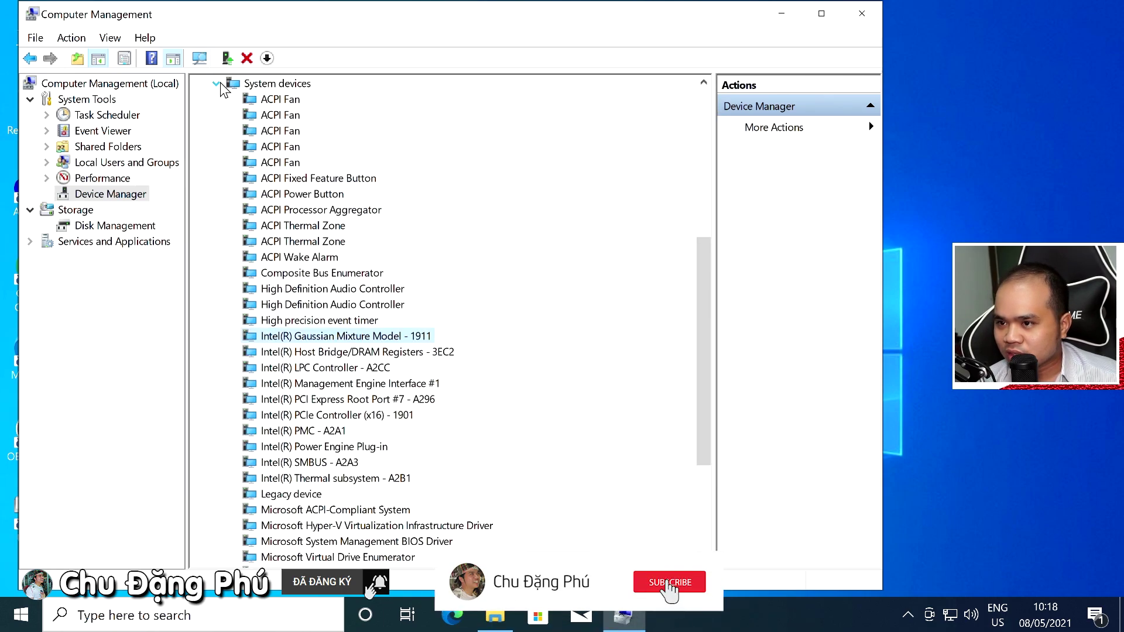
Collapse the system devices and examine the processors in Device Manager
left_click(216, 83)
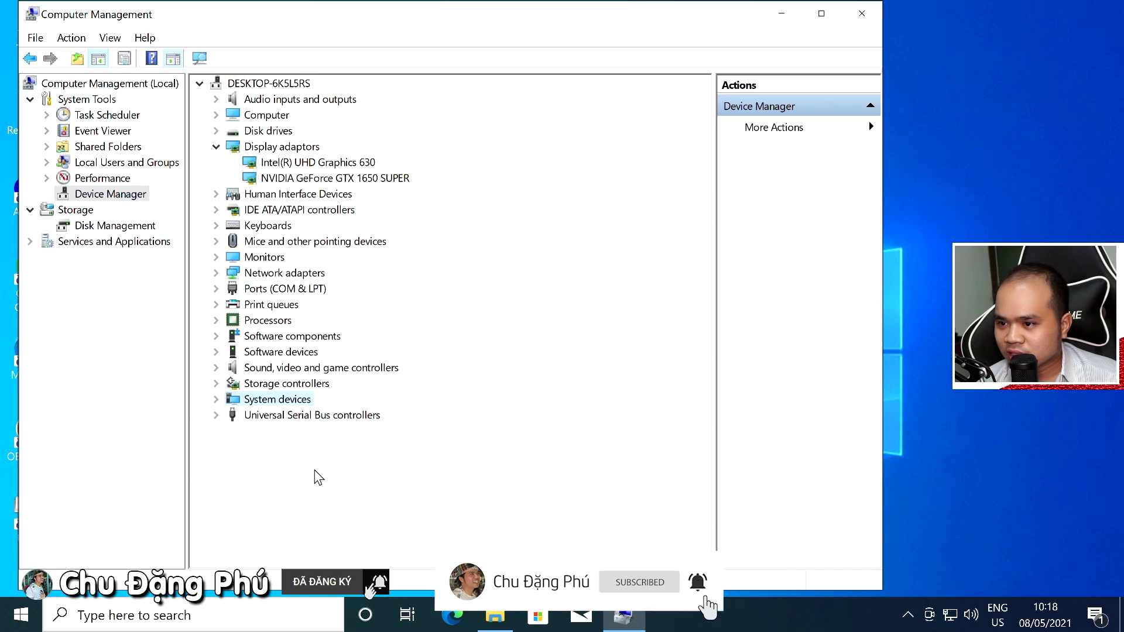
double_click(287, 322)
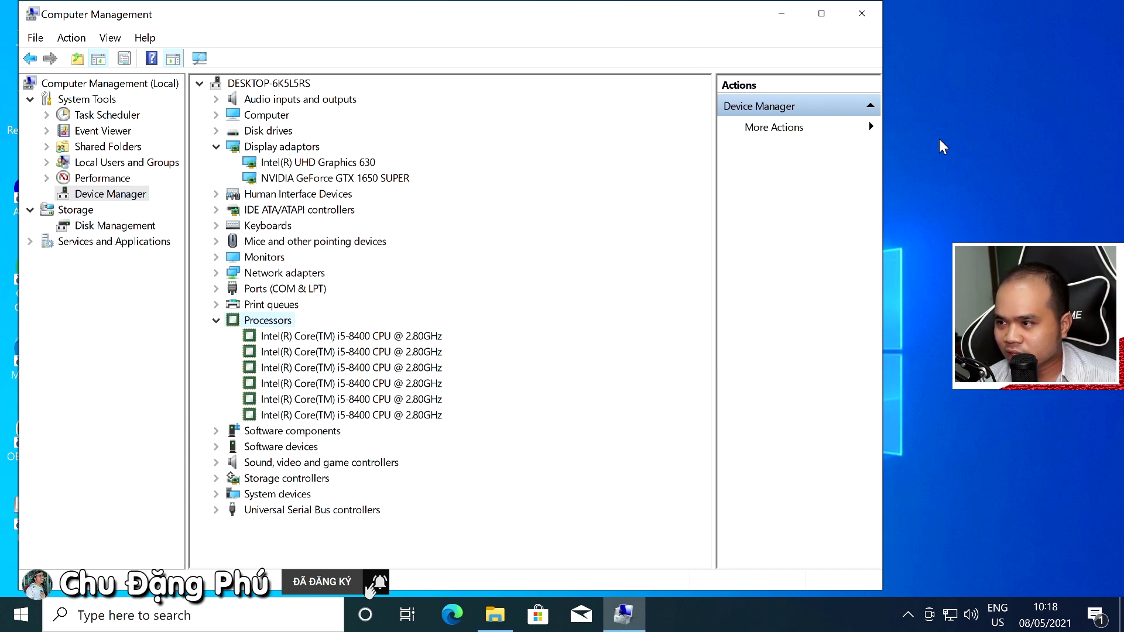
In Disk Management, extend the Windows (C:) volume with the full 110770 MB of unallocated space on Disk 0, and close Computer Management
left_click(85, 227)
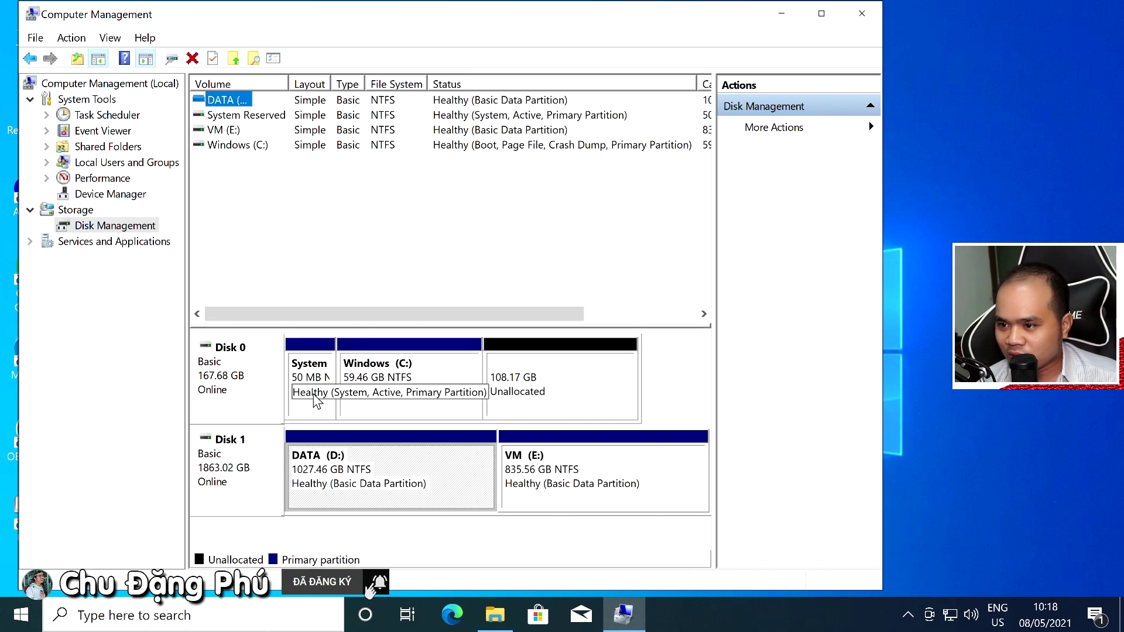
left_click(440, 369)
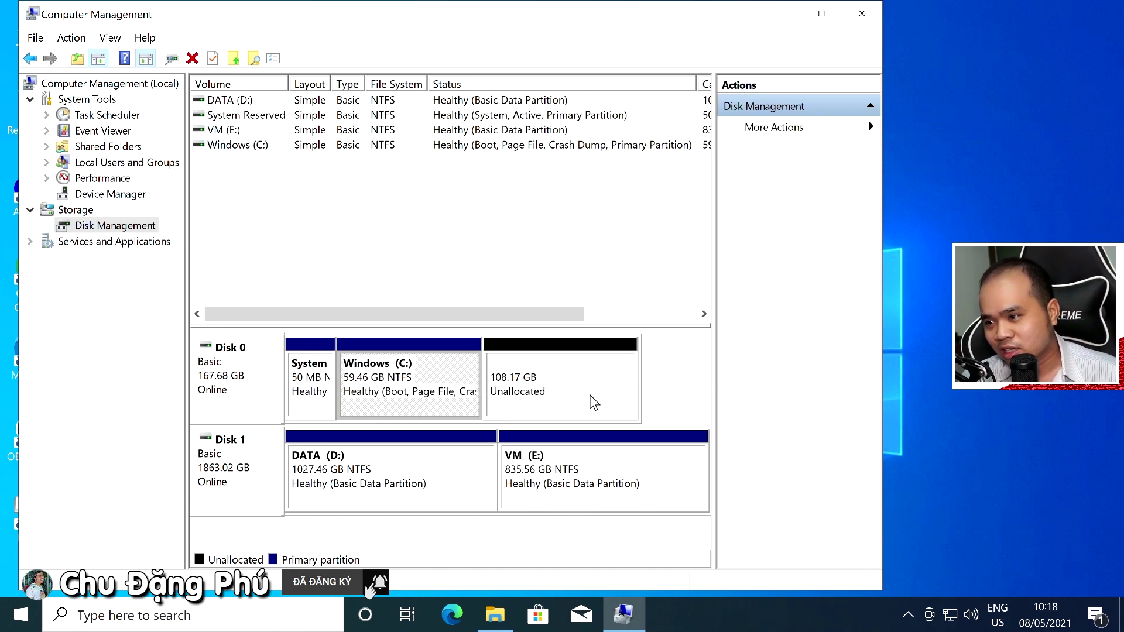
left_click(590, 402)
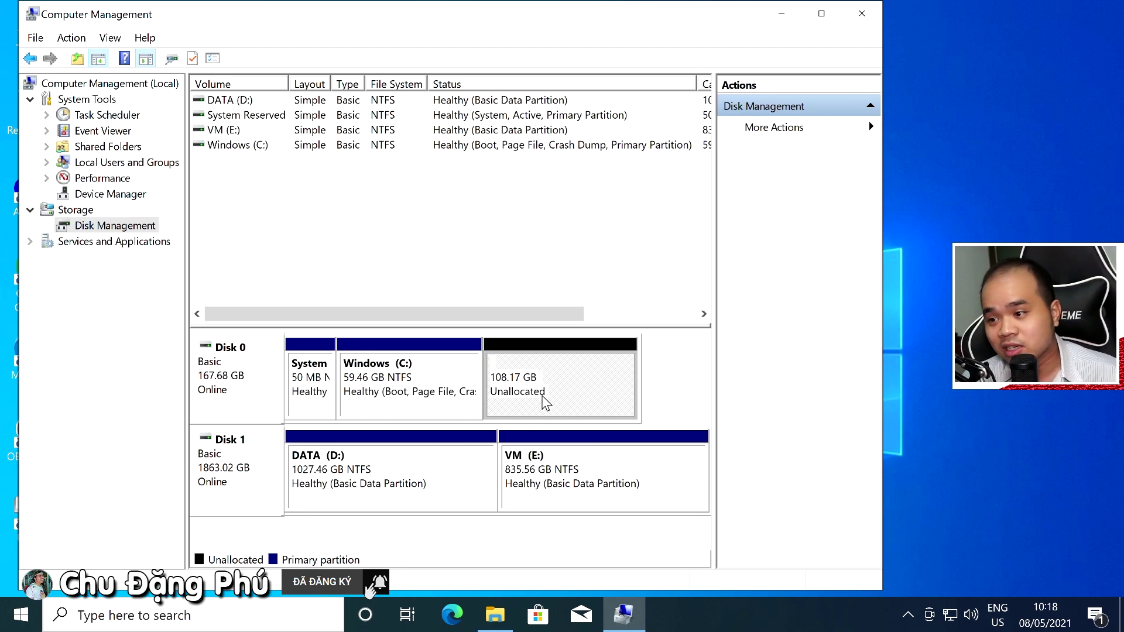
right_click(435, 411)
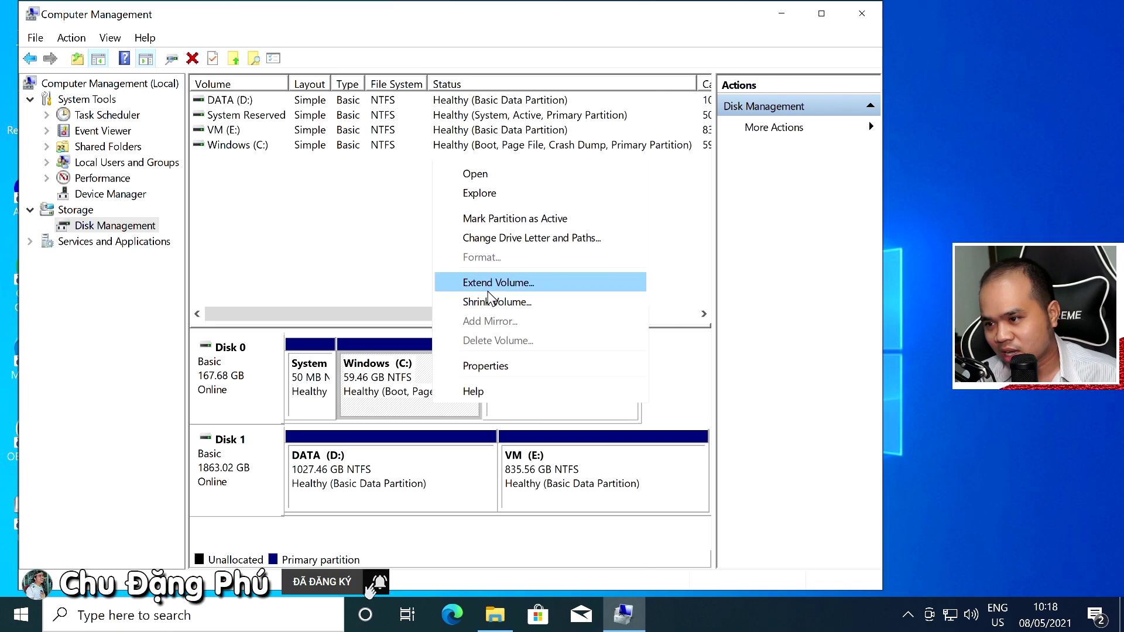
left_click(495, 283)
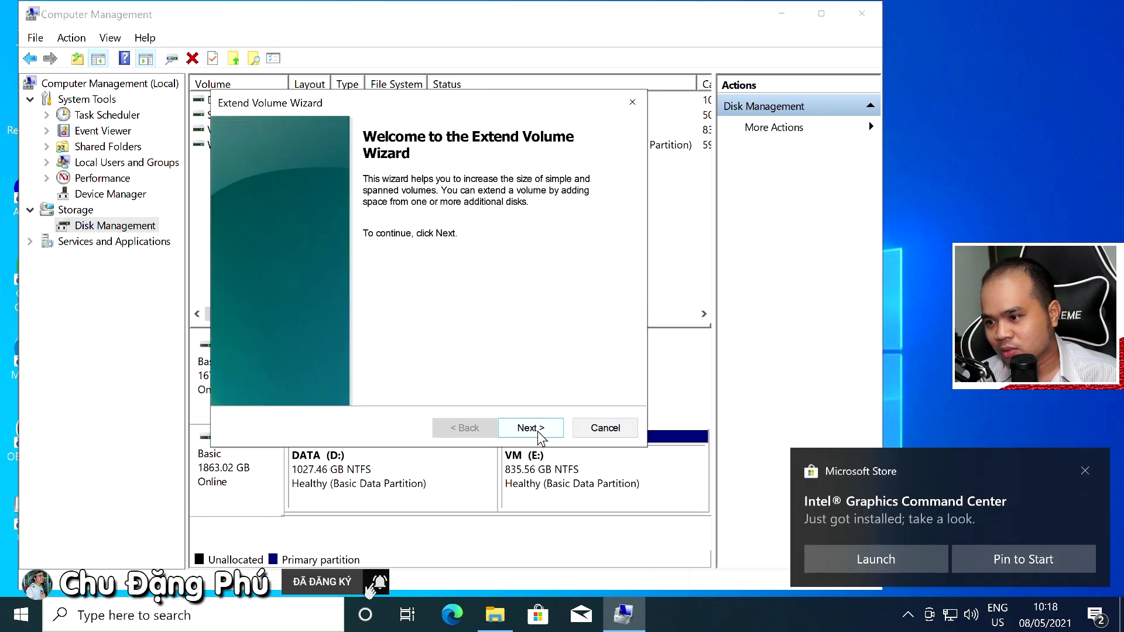
left_click(535, 429)
left_click(535, 428)
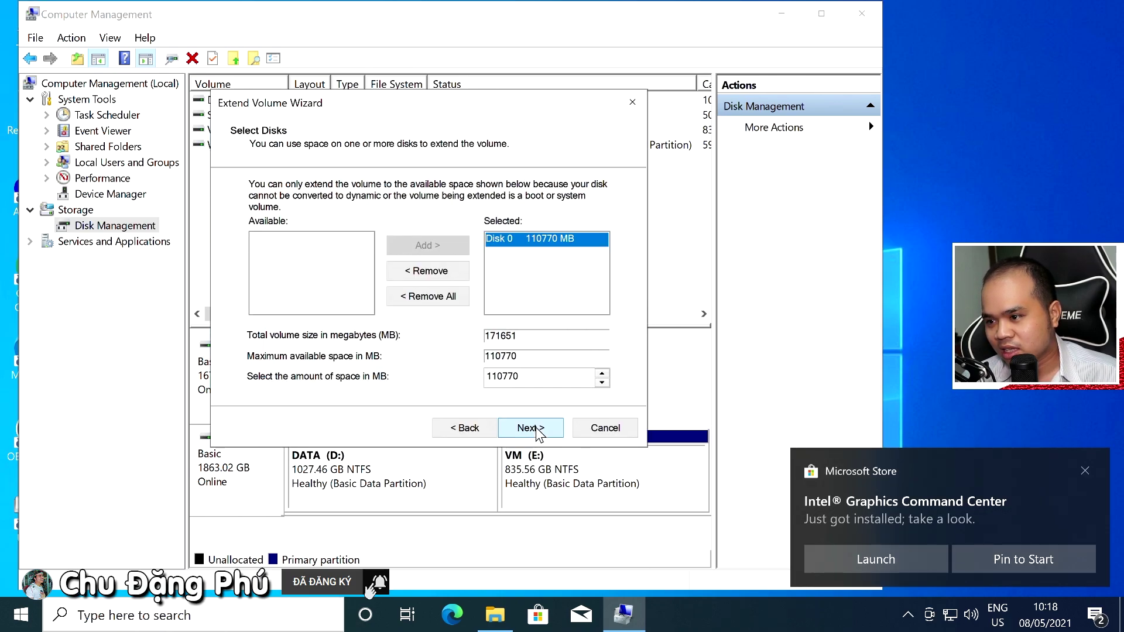
left_click(535, 428)
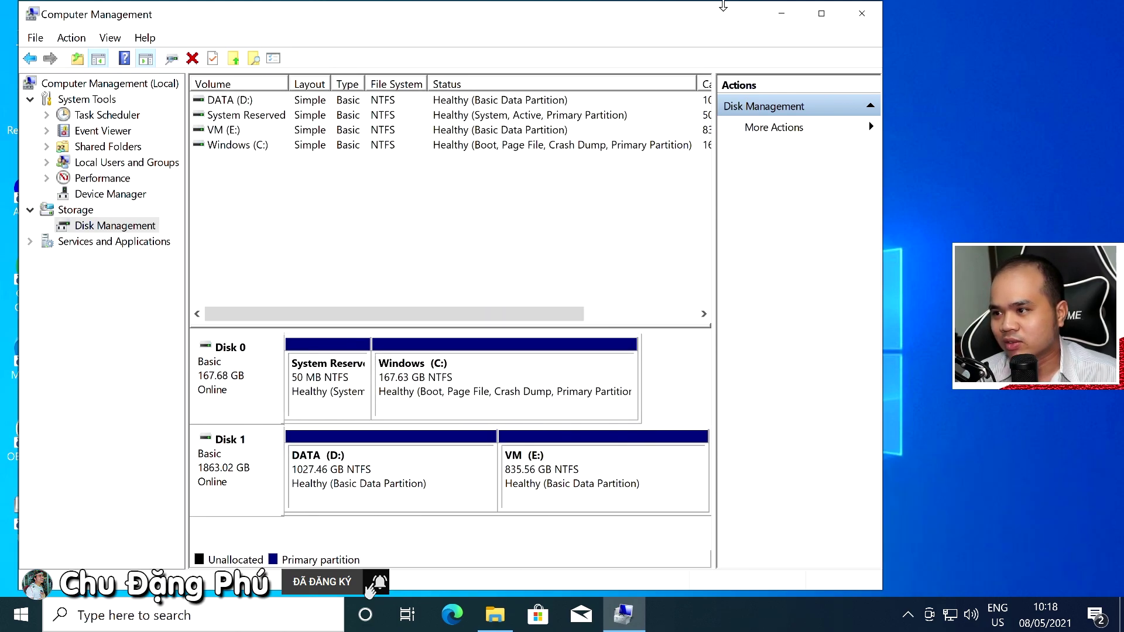
left_click(862, 14)
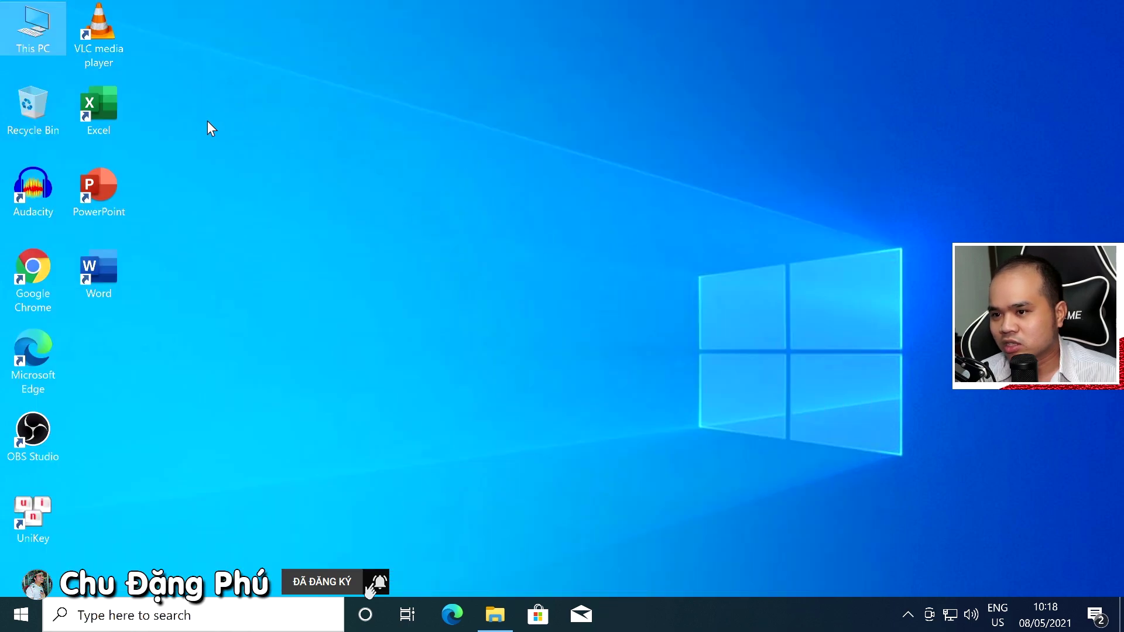
Refresh This PC to check the capacity of the Windows (C:) drive, and close File Explorer
double_click(33, 28)
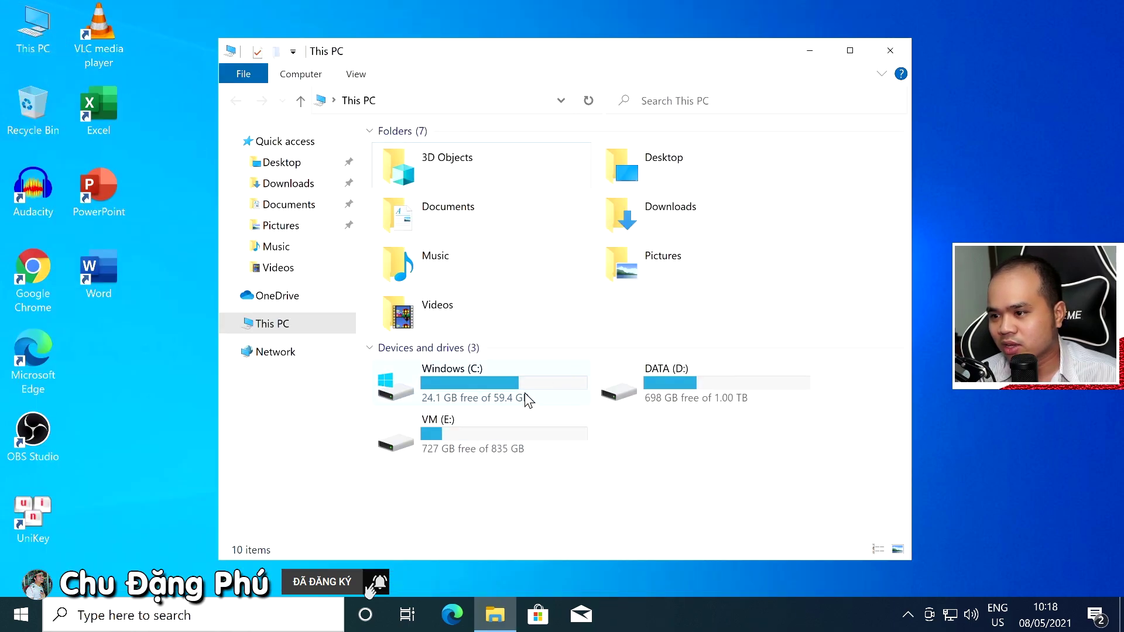
right_click(620, 479)
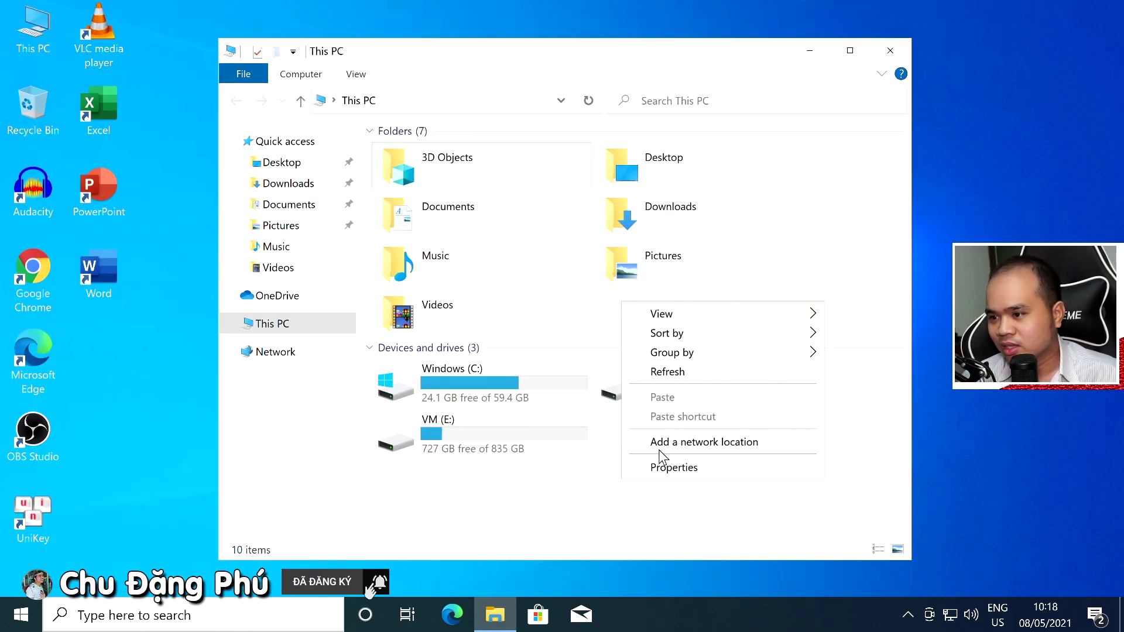
left_click(693, 377)
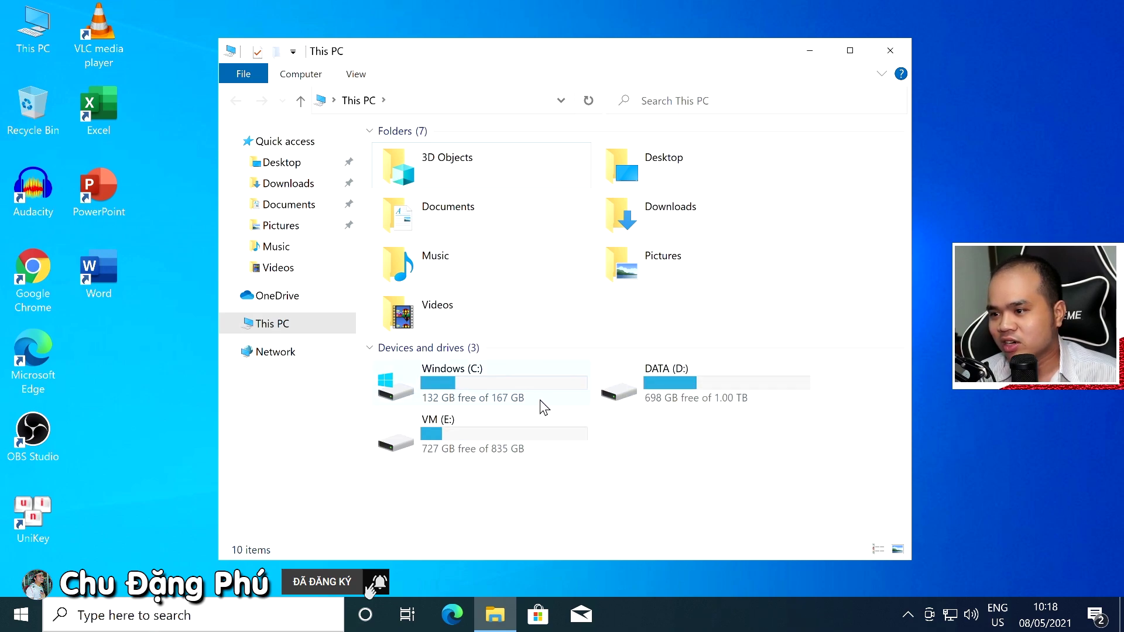
left_click(889, 51)
Look over the pending notifications and dismiss the notification centre
left_click(733, 332)
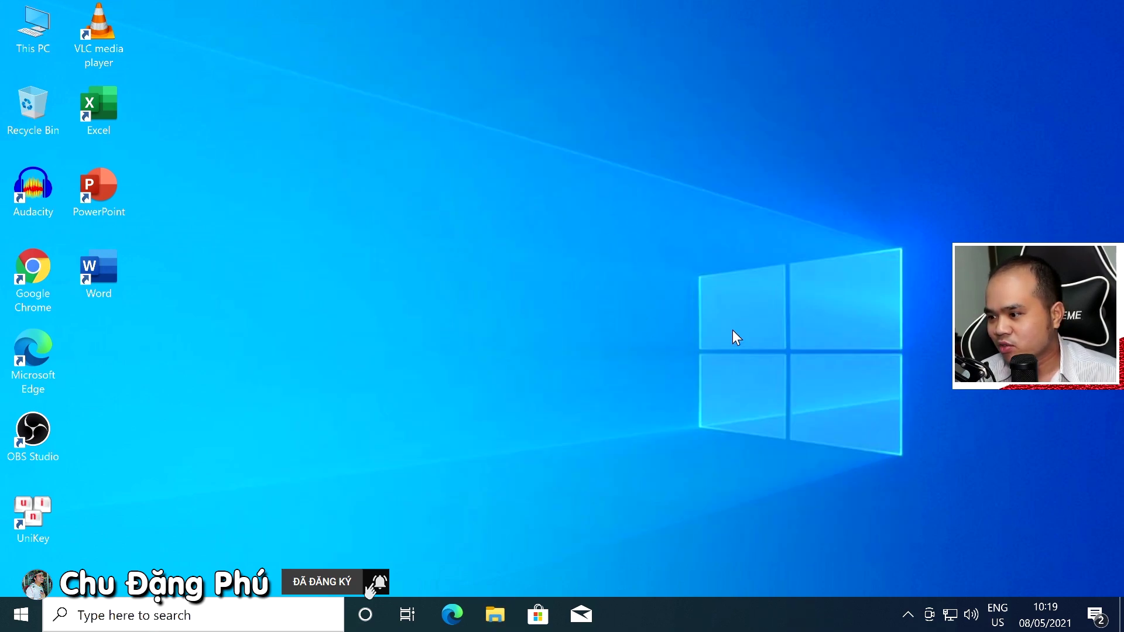
left_click(1096, 615)
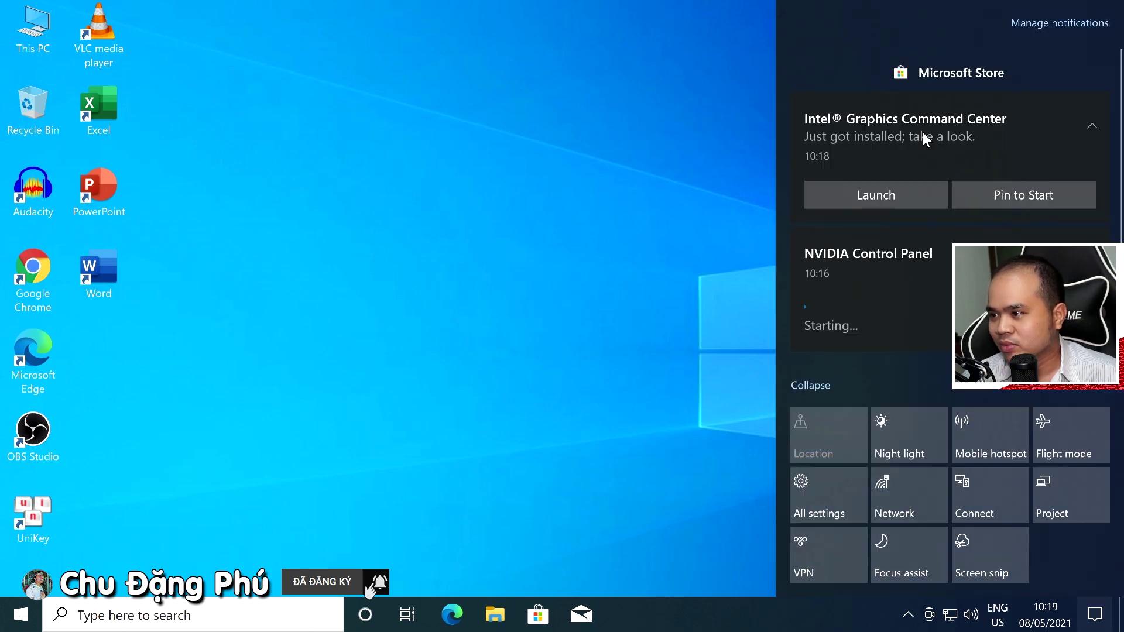
left_click(552, 228)
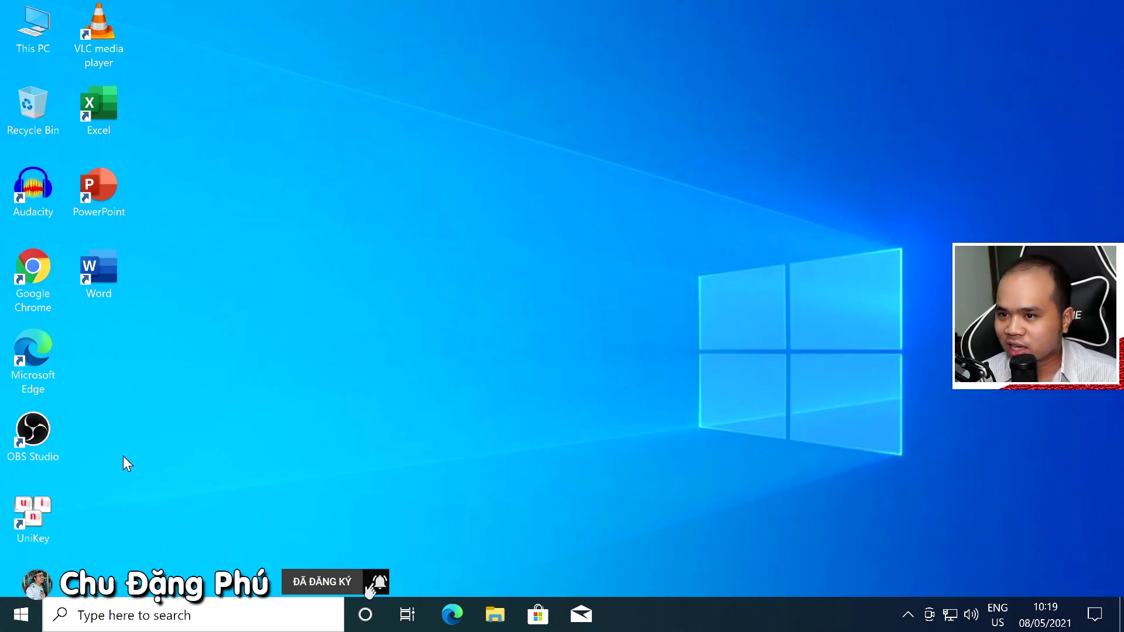
Open the properties of This PC and review the device and Windows specifications
right_click(32, 40)
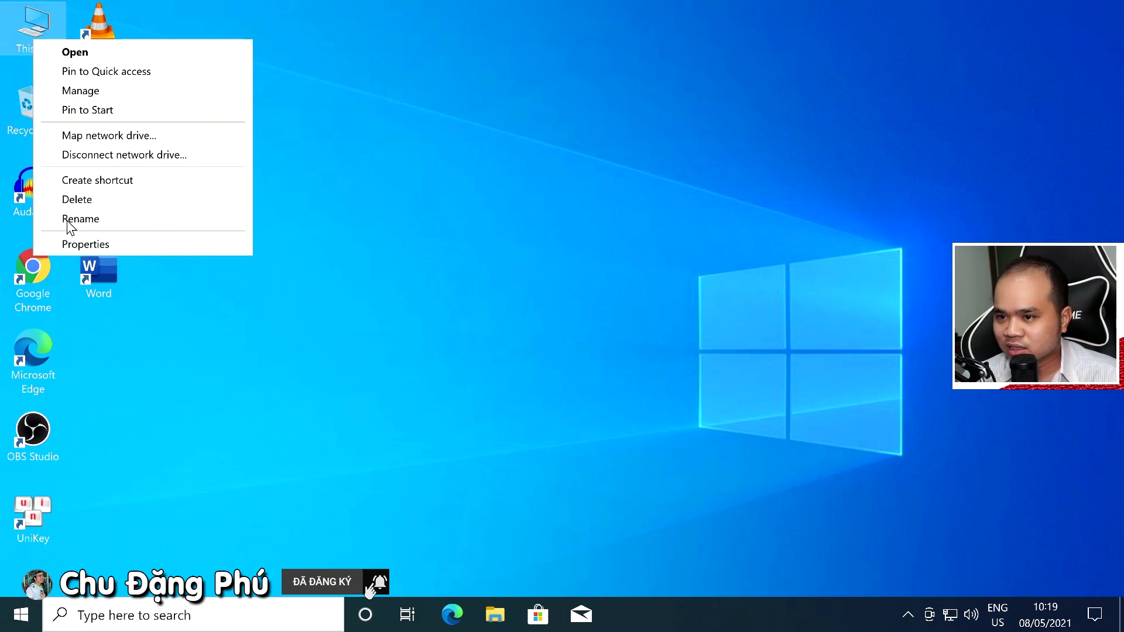
left_click(235, 245)
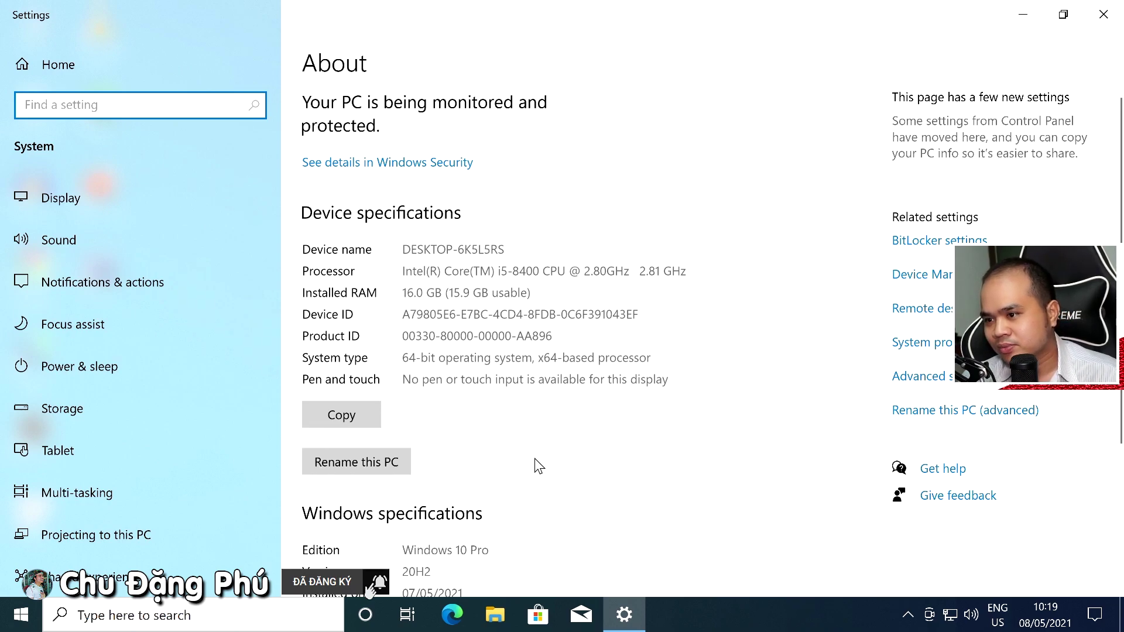
scroll(535, 459, "down", 3)
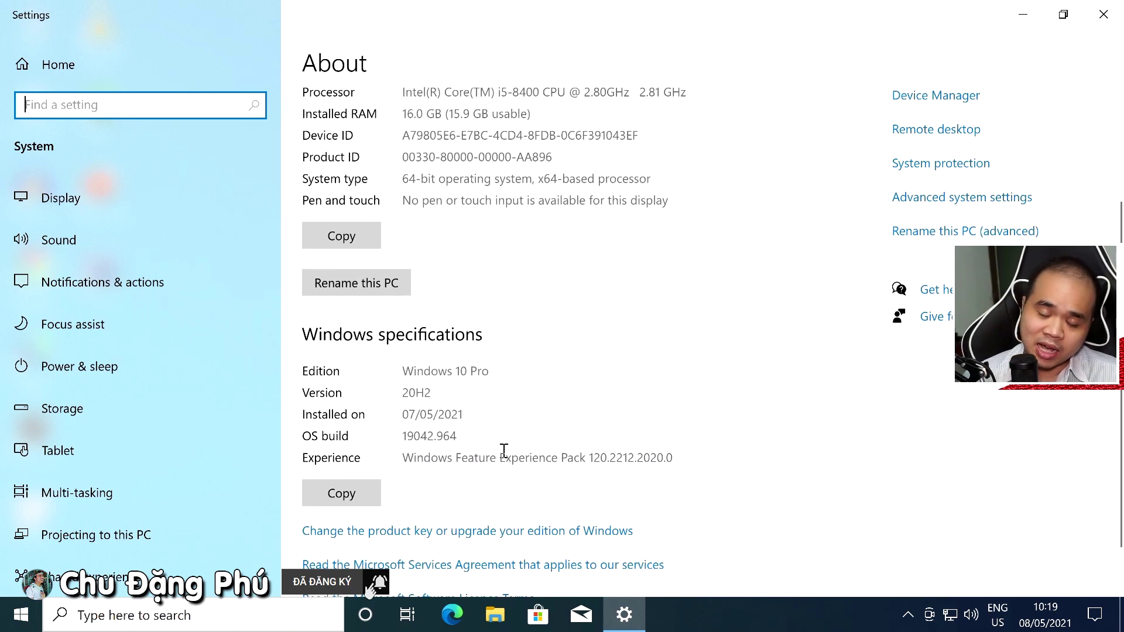
scroll(583, 389, "up", 3)
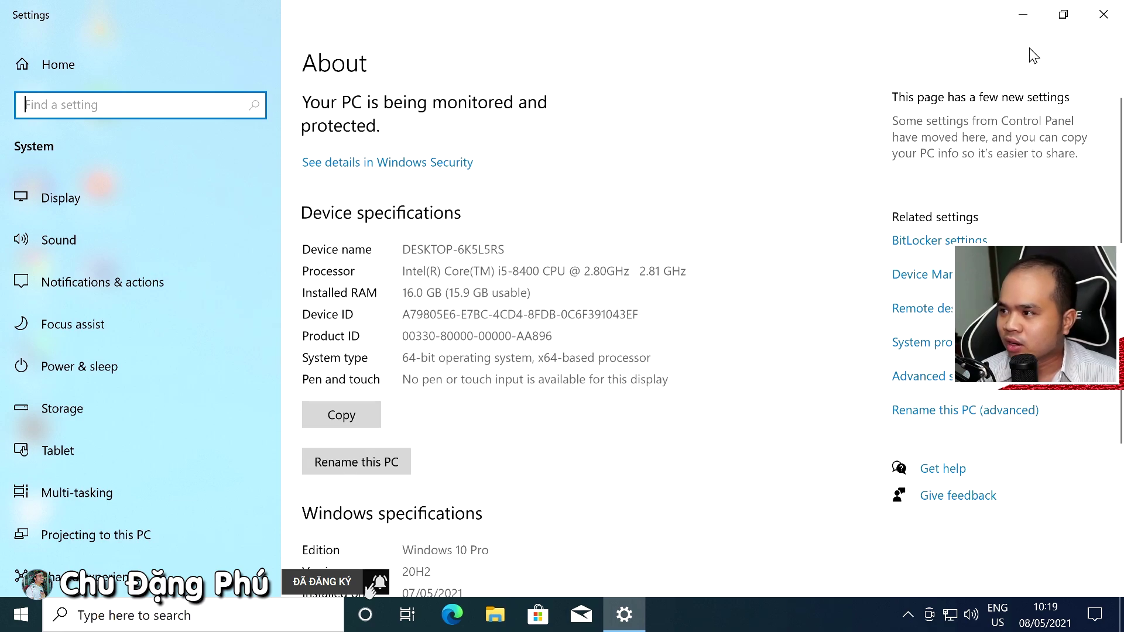
Search Settings for "activation" and open Activation settings to check the Windows licence status
type("activation")
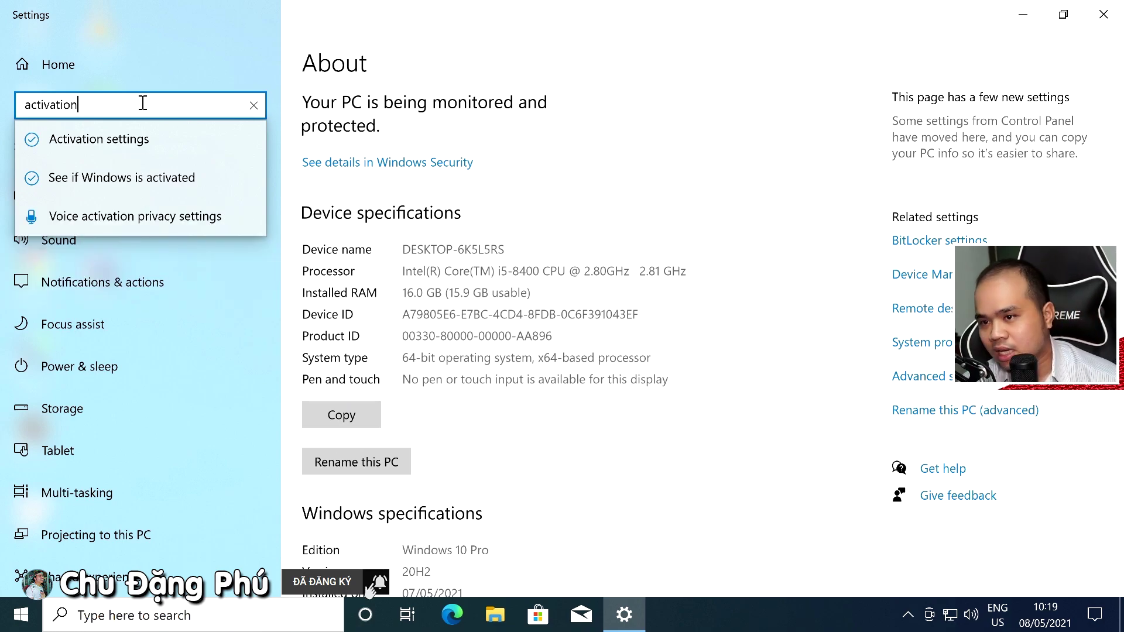
left_click(128, 130)
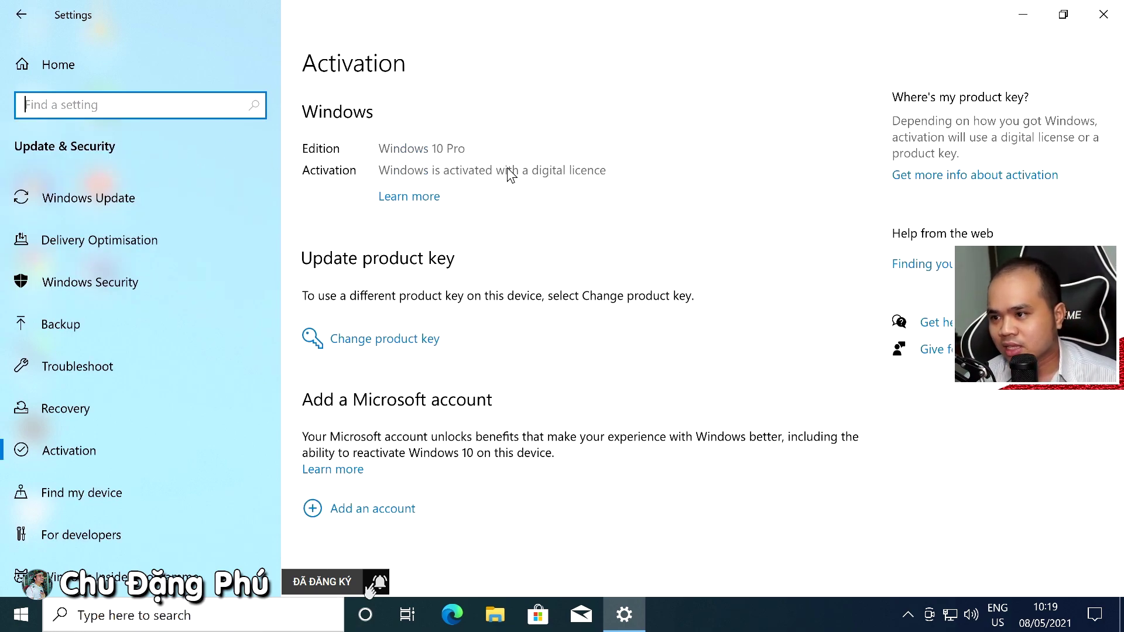